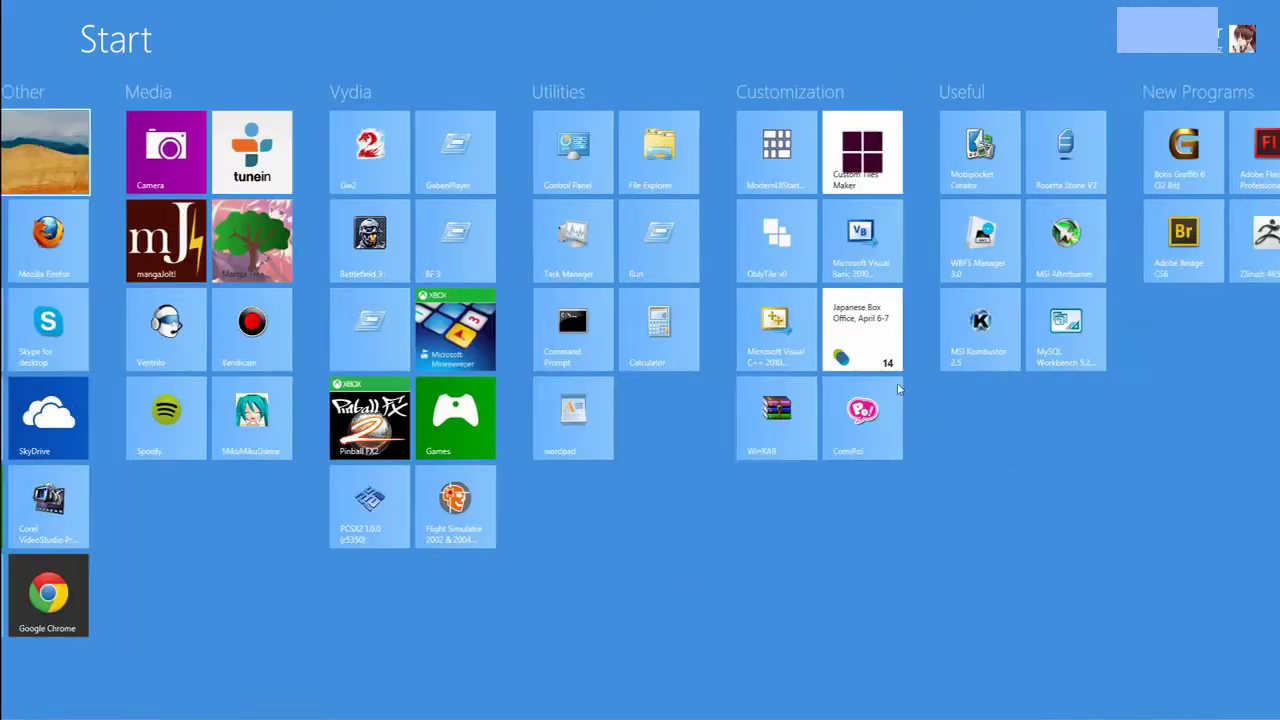
# Switch from the Start screen to the desktop and minimize the Movies folder and Bandicam windows
pyautogui.scroll(3, 717, 503)
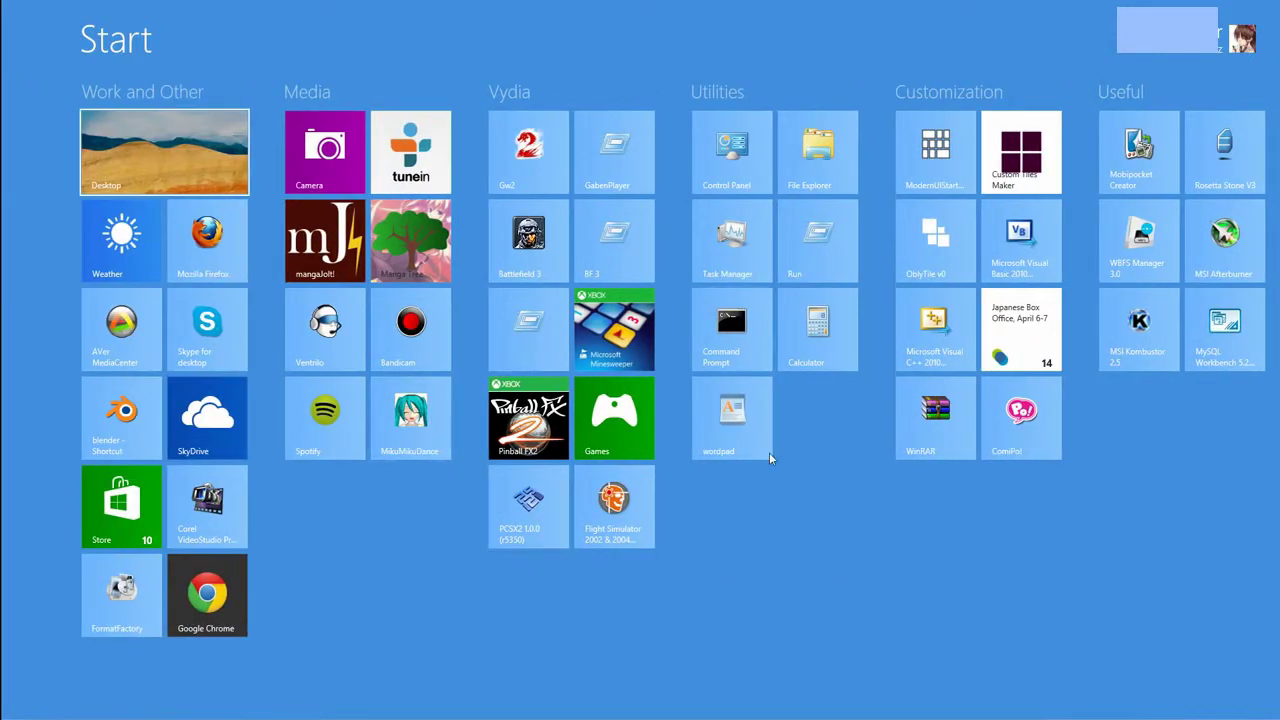
pyautogui.scroll(-2, 694, 510)
pyautogui.scroll(2, 630, 539)
pyautogui.click(165, 145)
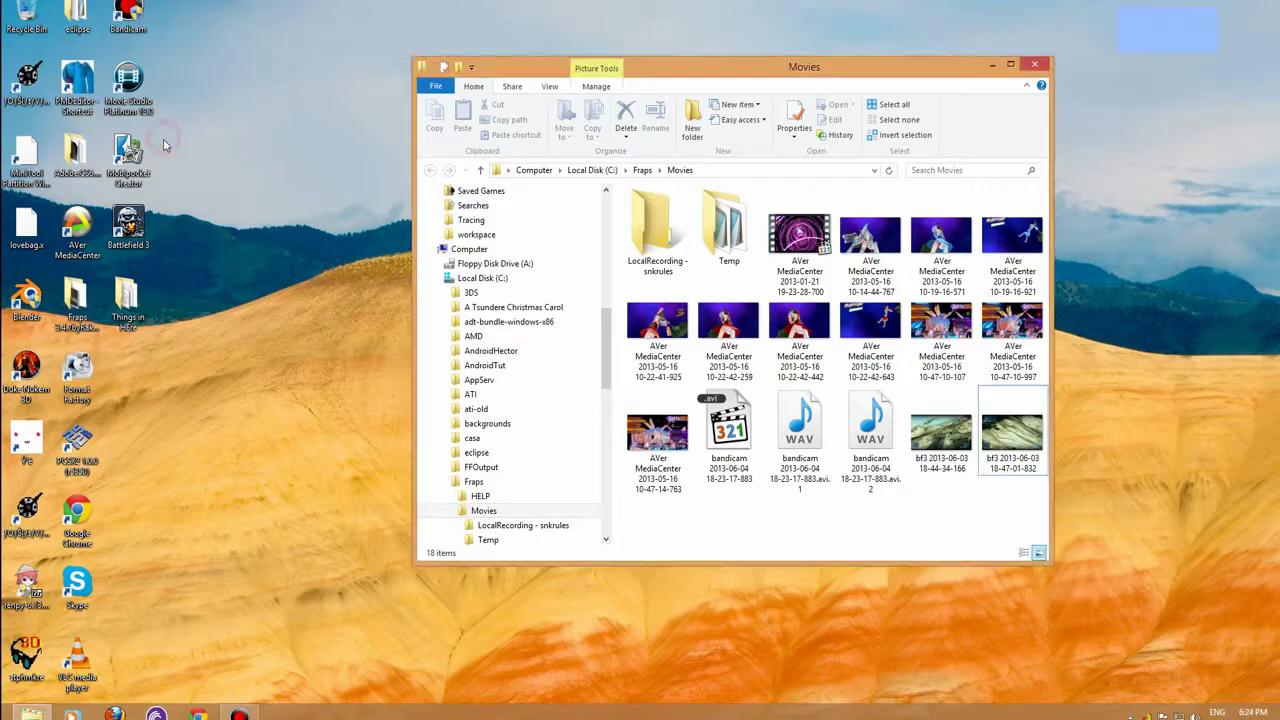
pyautogui.click(991, 65)
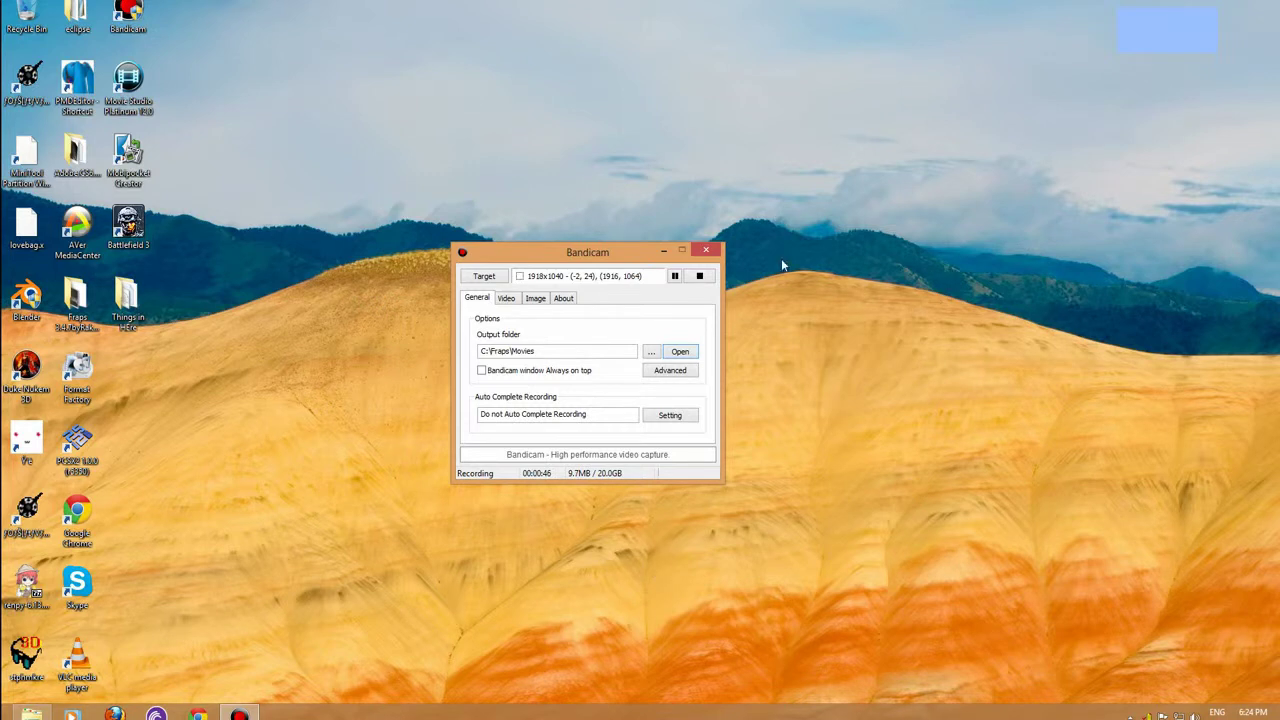
pyautogui.click(661, 251)
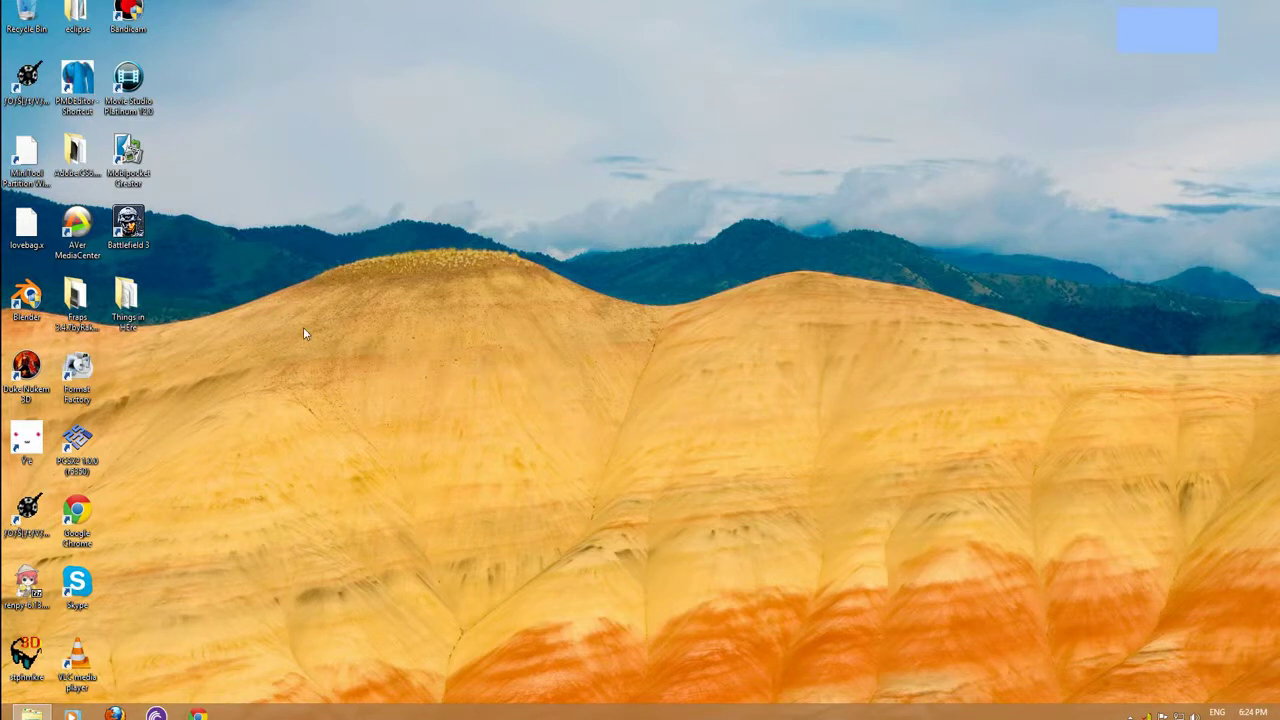
# Launch WinRAR by searching the Start screen for "winrar", and close its licence notice and window
pyautogui.press('super')
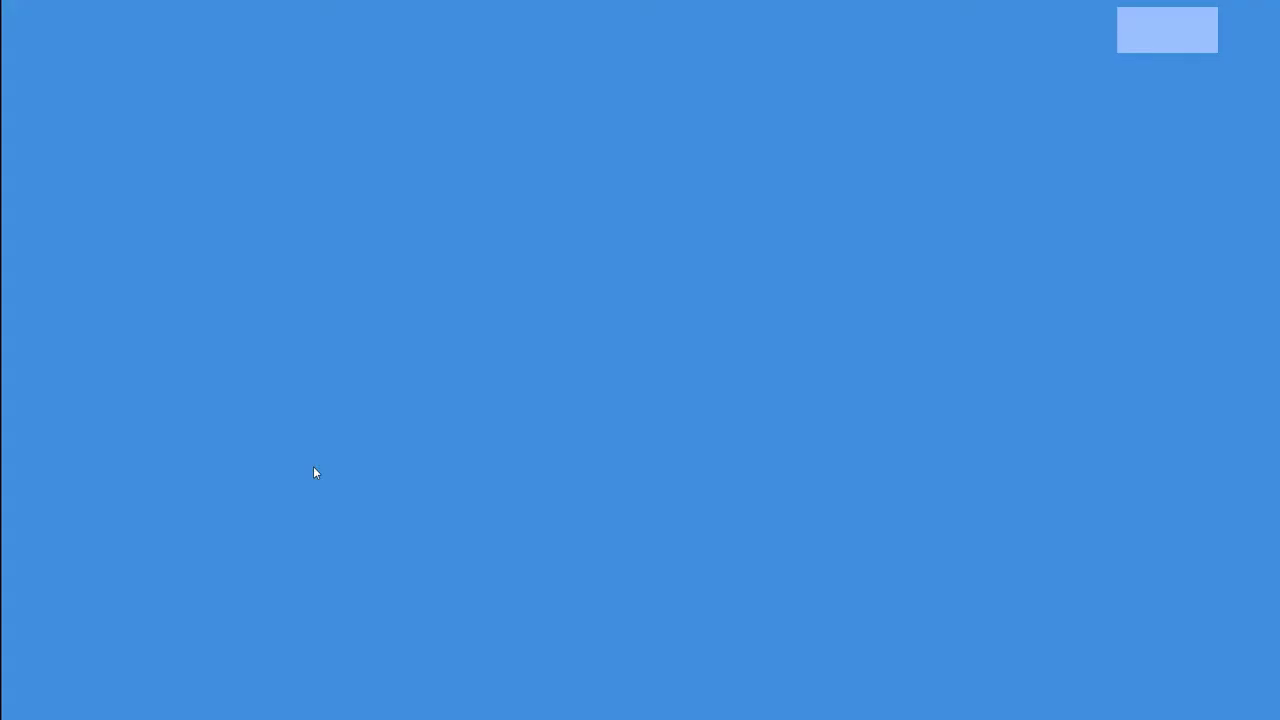
pyautogui.scroll(-2, 643, 371)
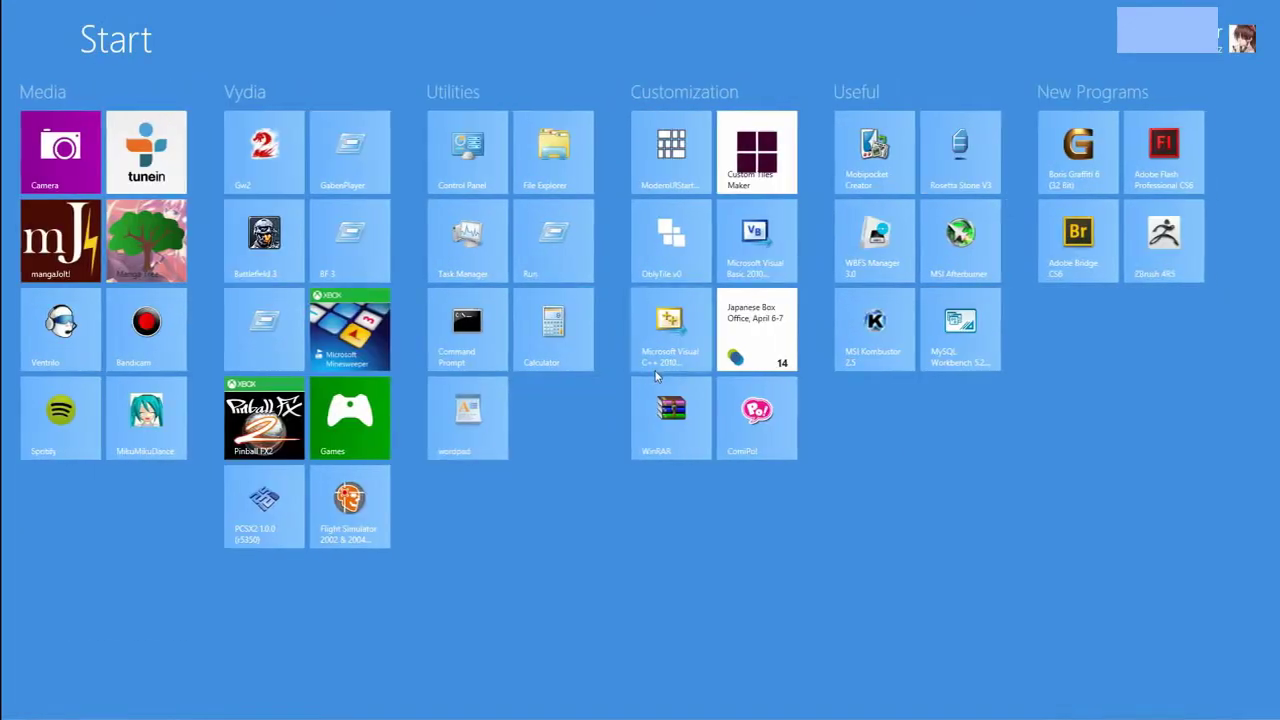
pyautogui.scroll(2, 650, 370)
pyautogui.scroll(-2, 654, 370)
pyautogui.scroll(1, 654, 370)
pyautogui.scroll(1, 656, 373)
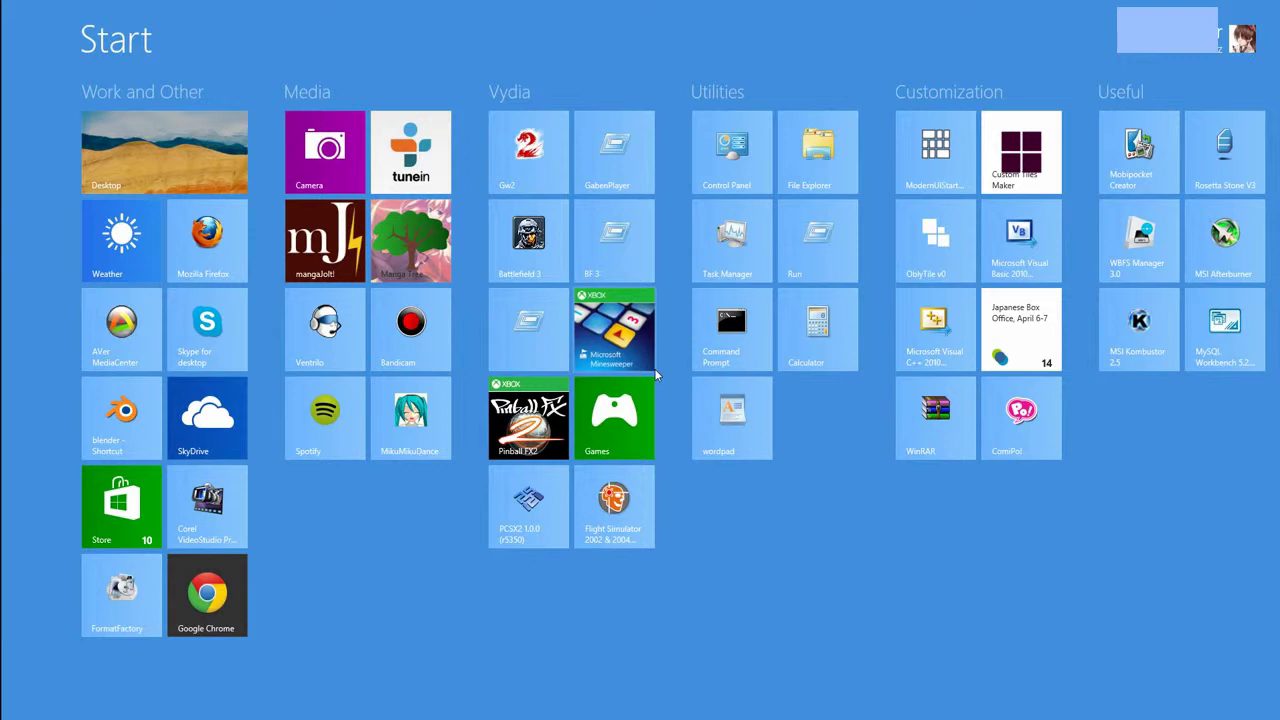
pyautogui.write('winrar')
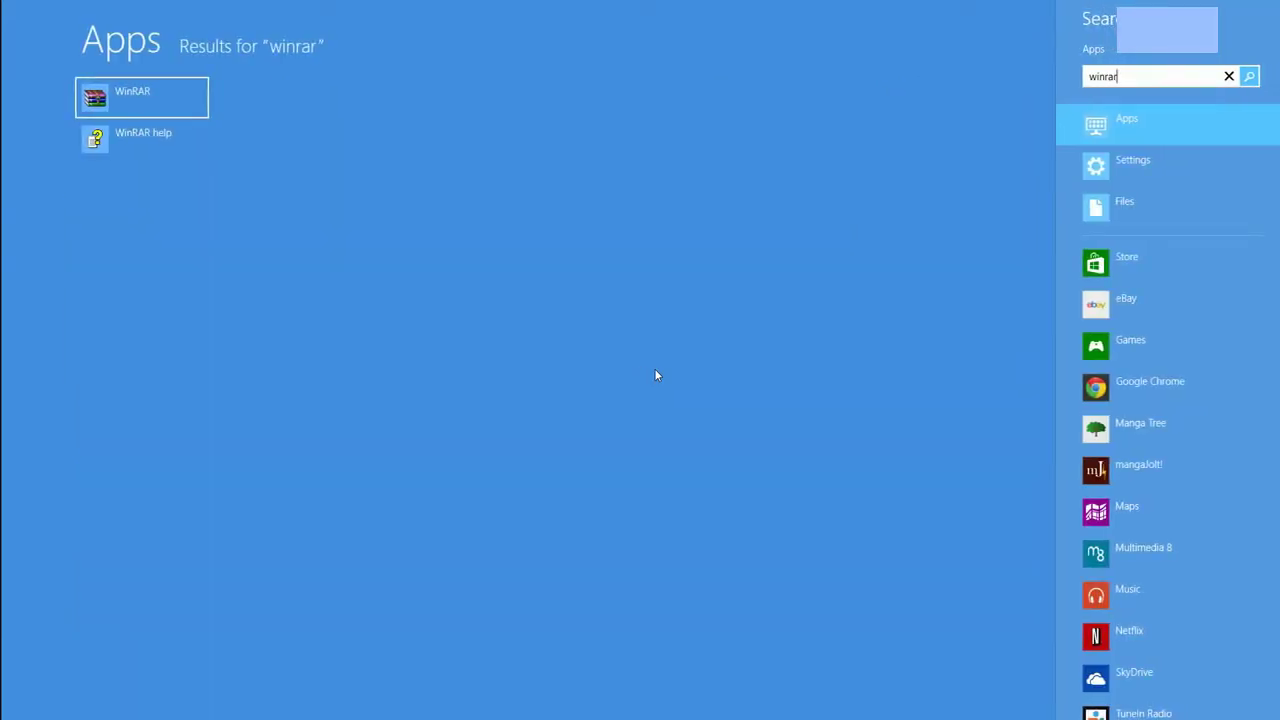
pyautogui.press('Return')
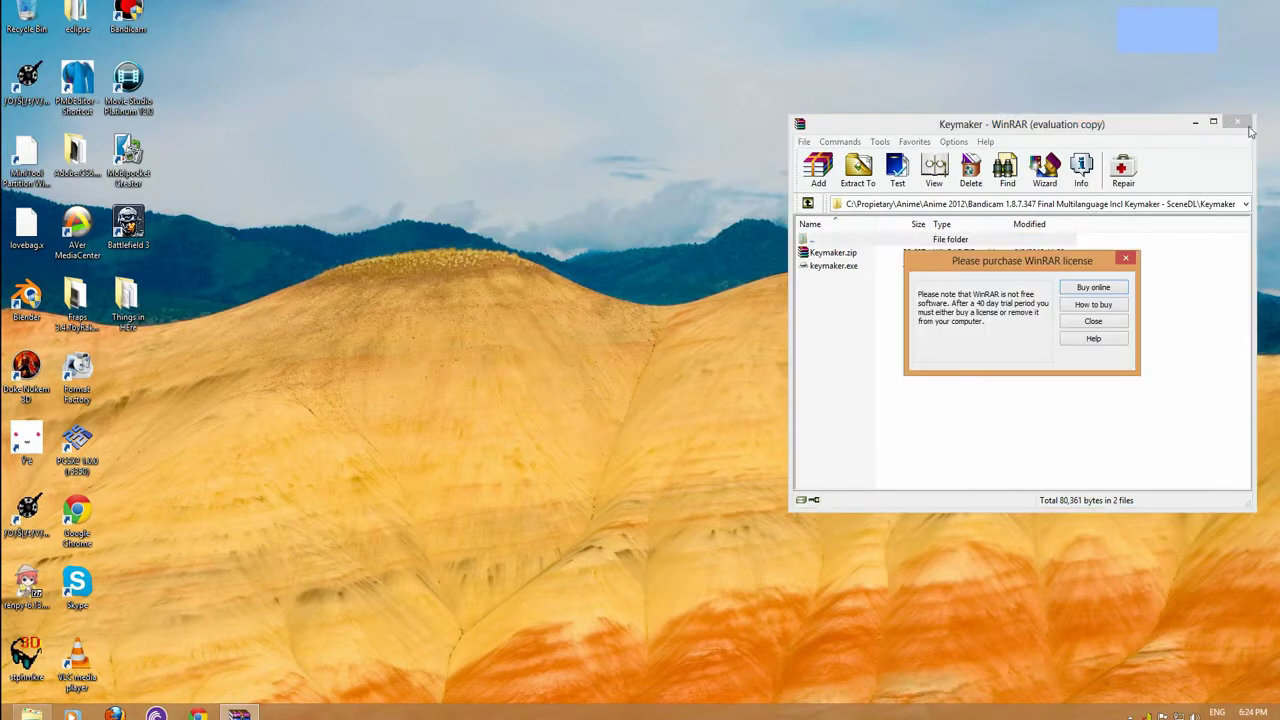
pyautogui.click(1133, 259)
pyautogui.click(1237, 122)
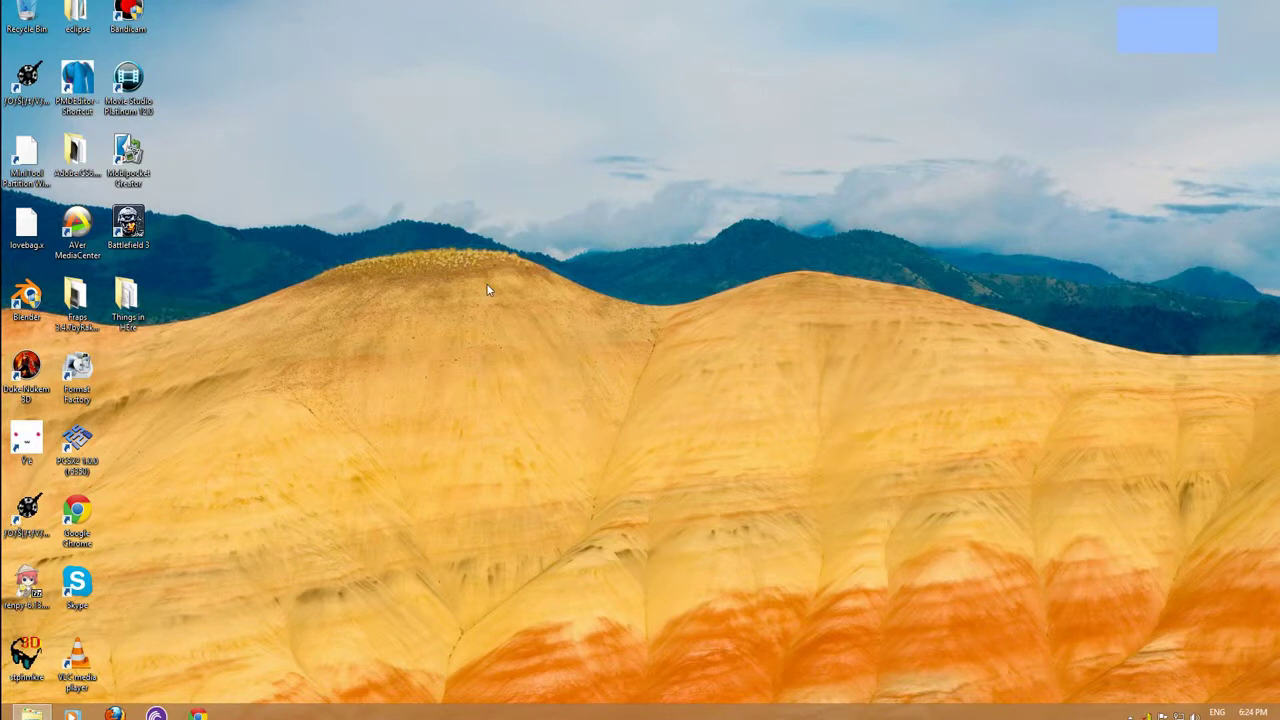
# Open Control Panel by searching the Start screen for "control", move its window toward the middle of the desktop and close it
pyautogui.press('super')
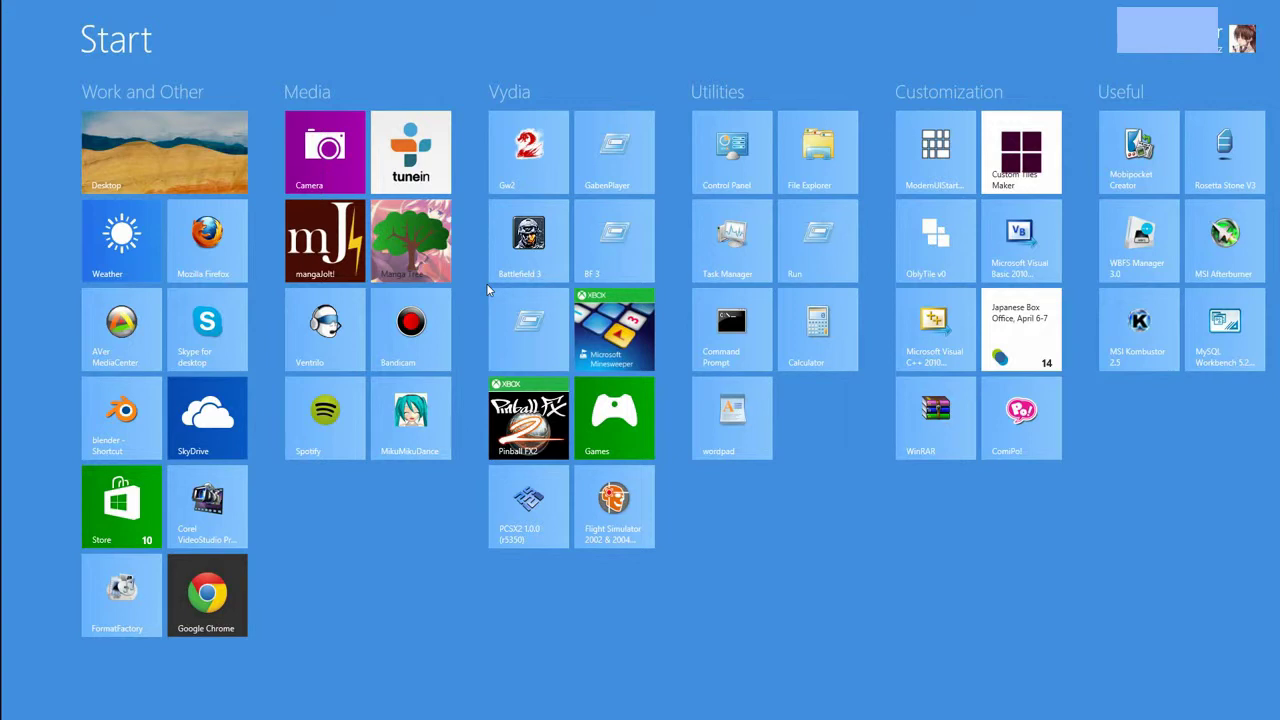
pyautogui.write('control')
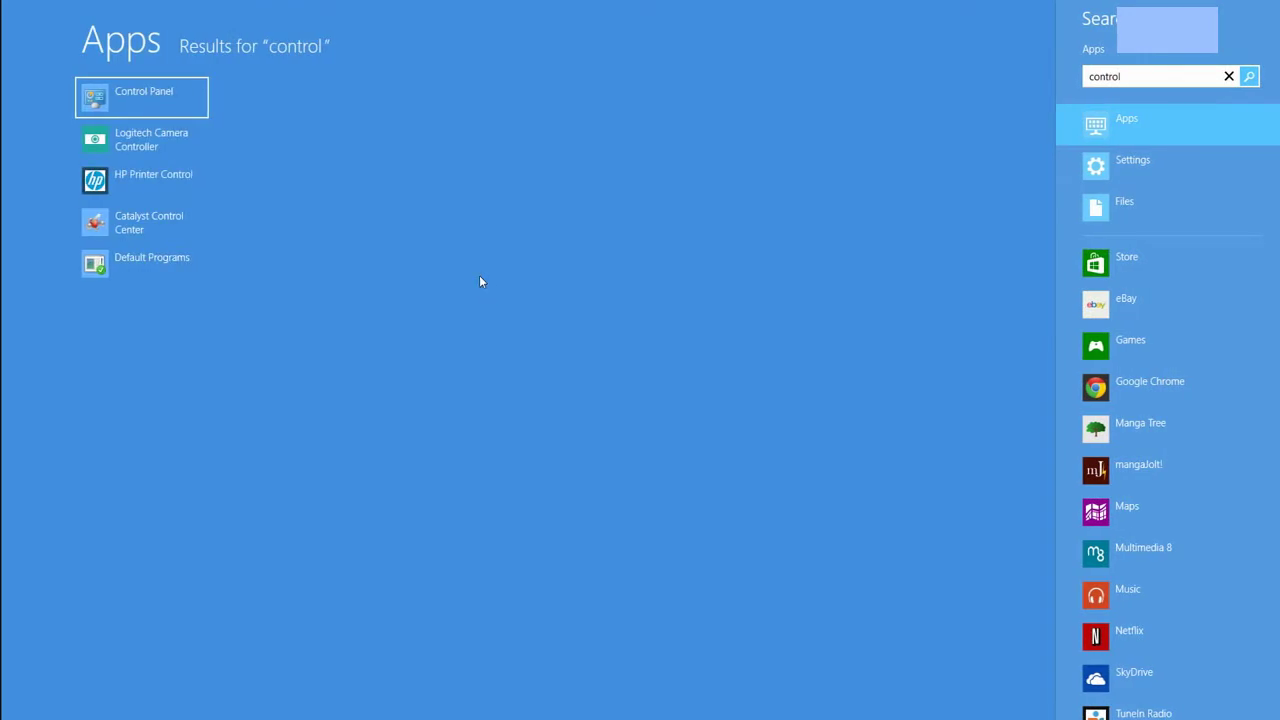
pyautogui.click(122, 105)
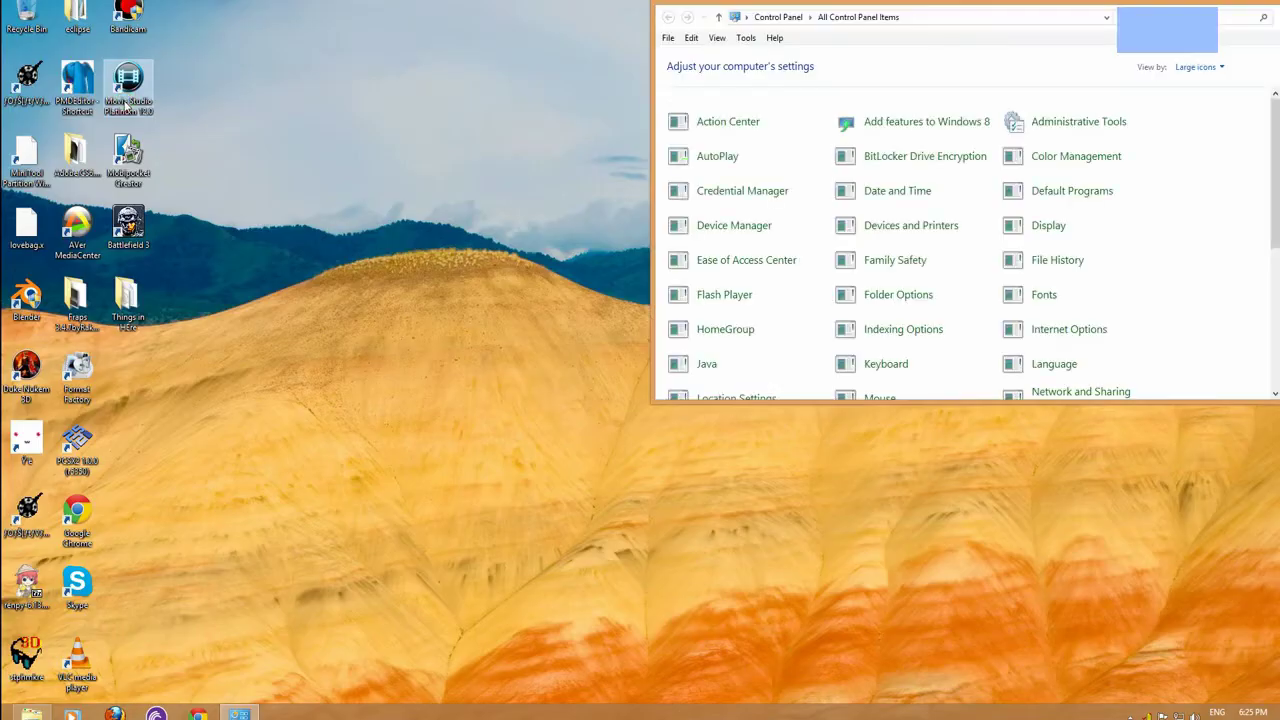
pyautogui.moveTo(1108, 13); pyautogui.dragTo(796, 179)
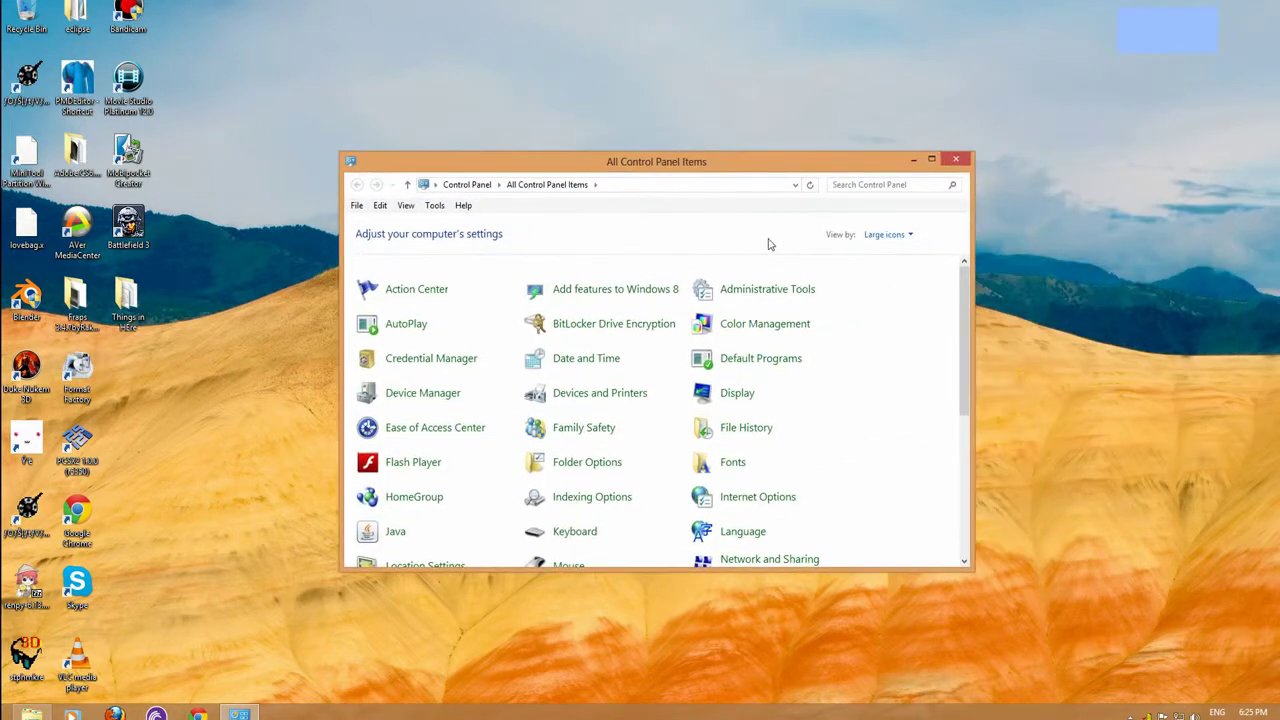
pyautogui.click(957, 161)
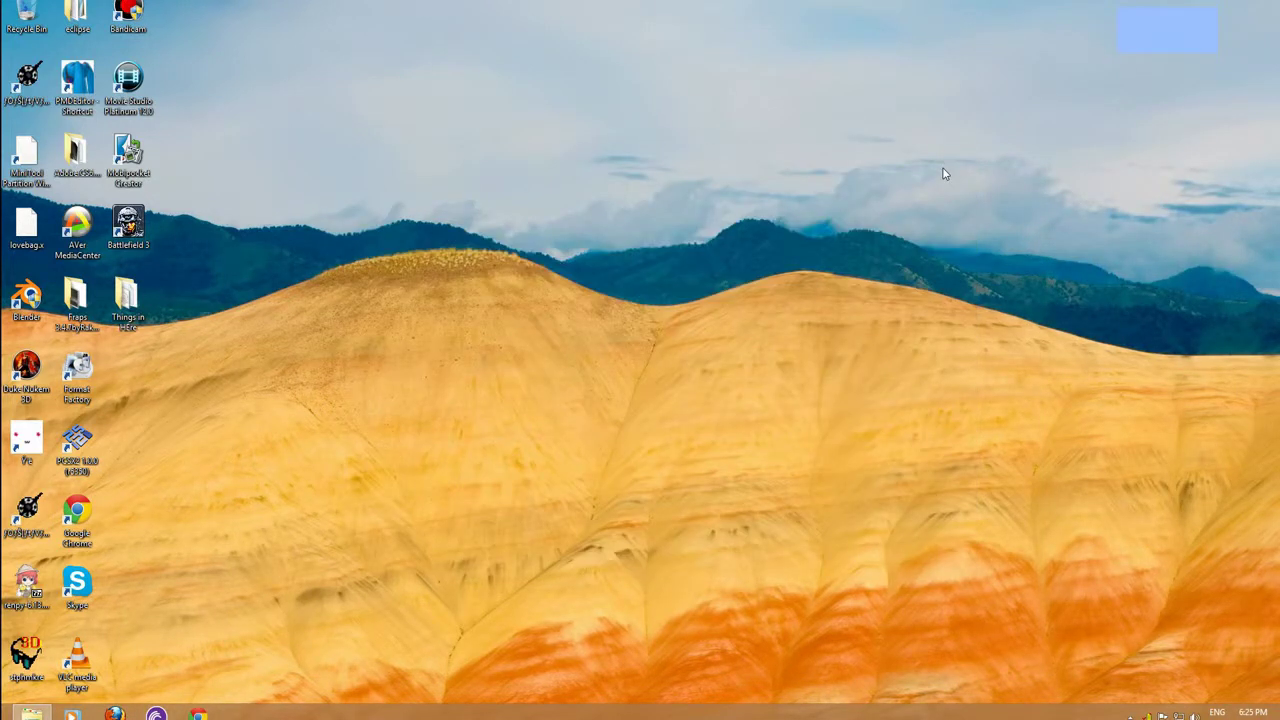
# Launch Paint by searching the Start screen for "paint", and close it again
pyautogui.press('super')
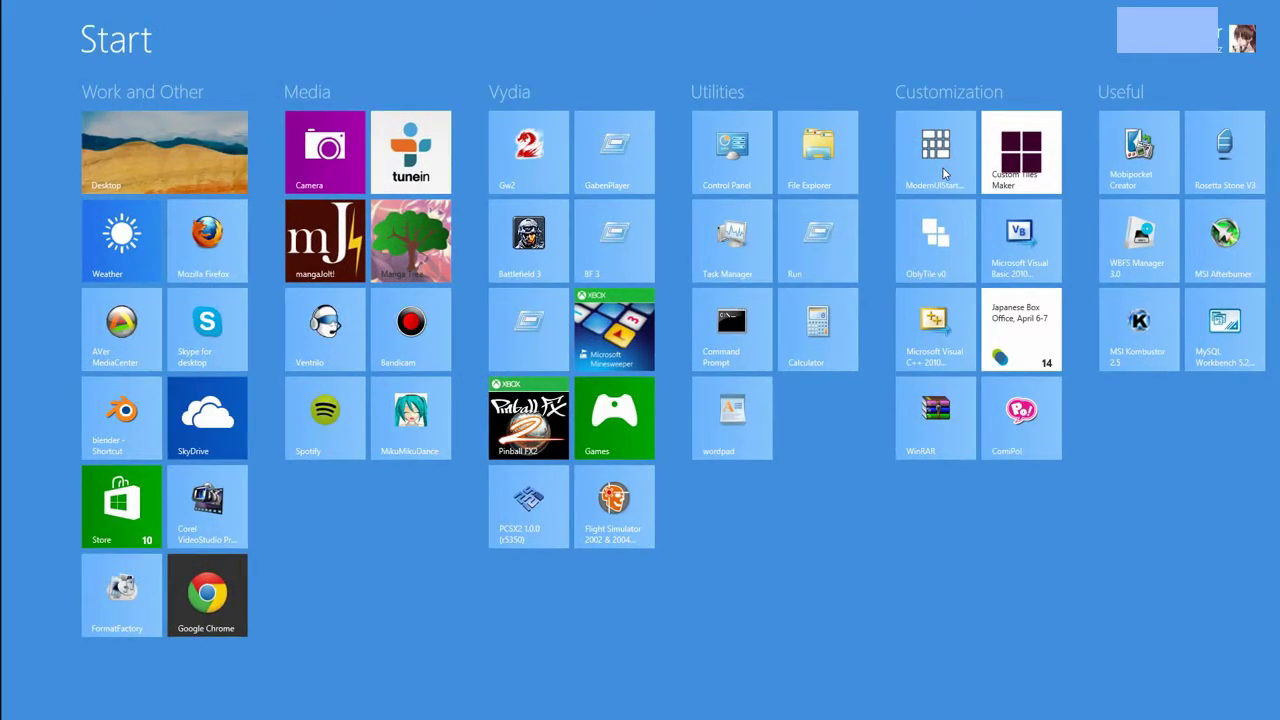
pyautogui.write('paint')
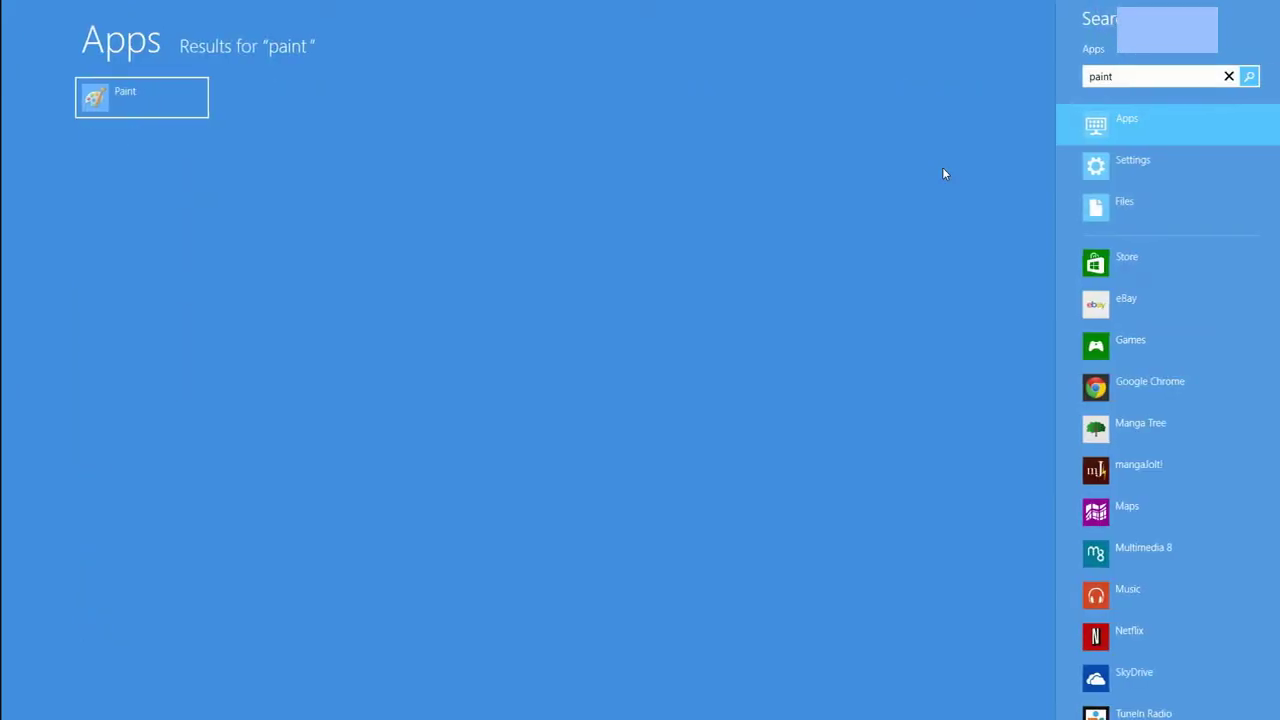
pyautogui.press('Return')
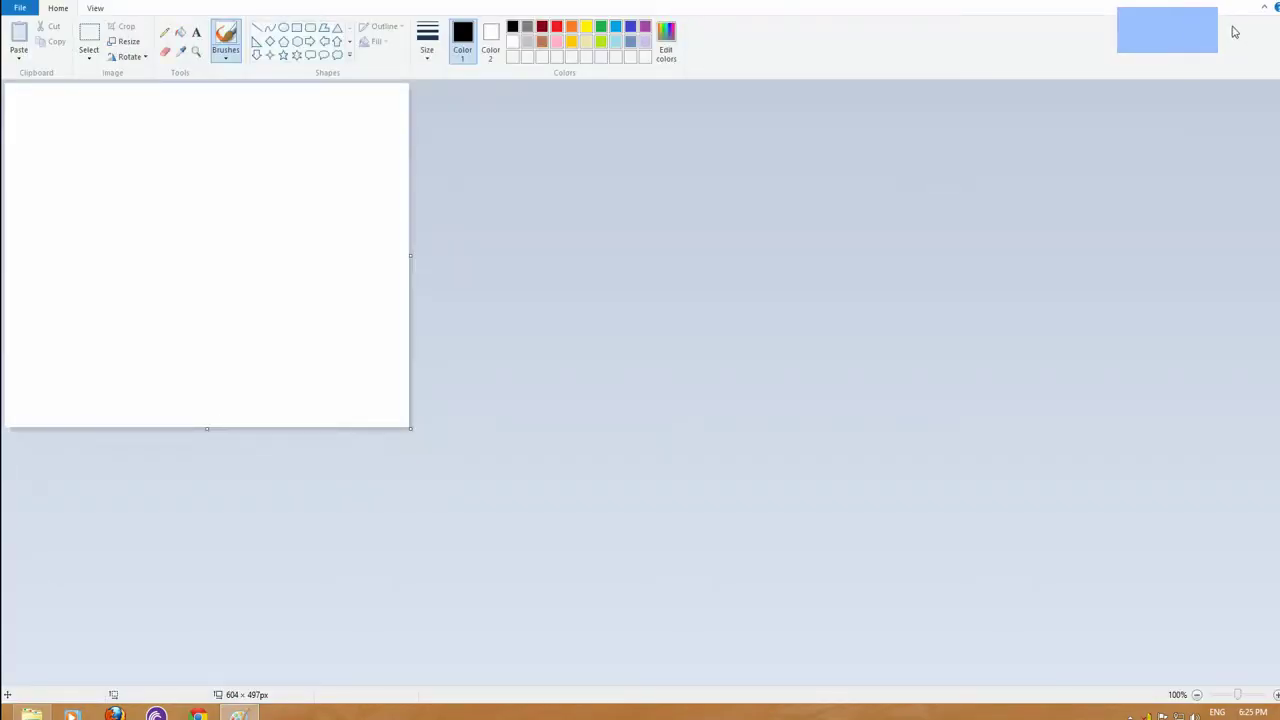
pyautogui.hotkey('alt', 'F4')
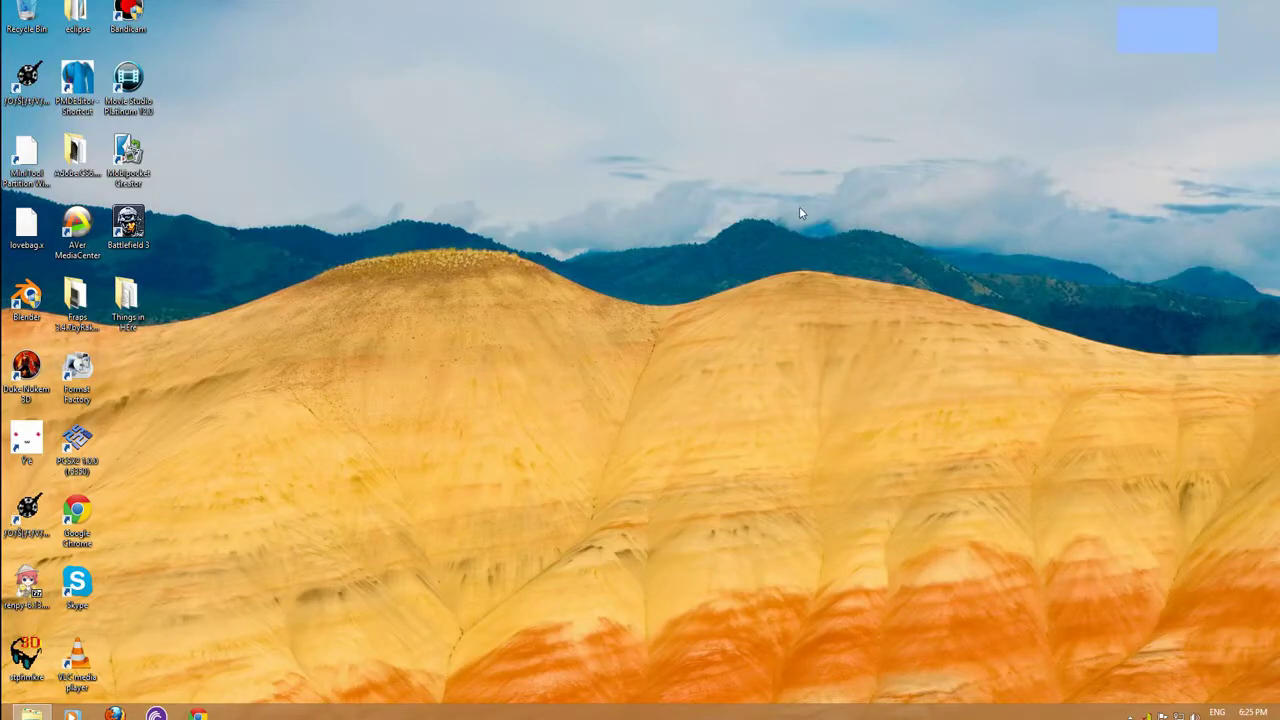
# Launch ZBrush 4R5 from its tile in the New Programs group of the Start screen
pyautogui.press('super')
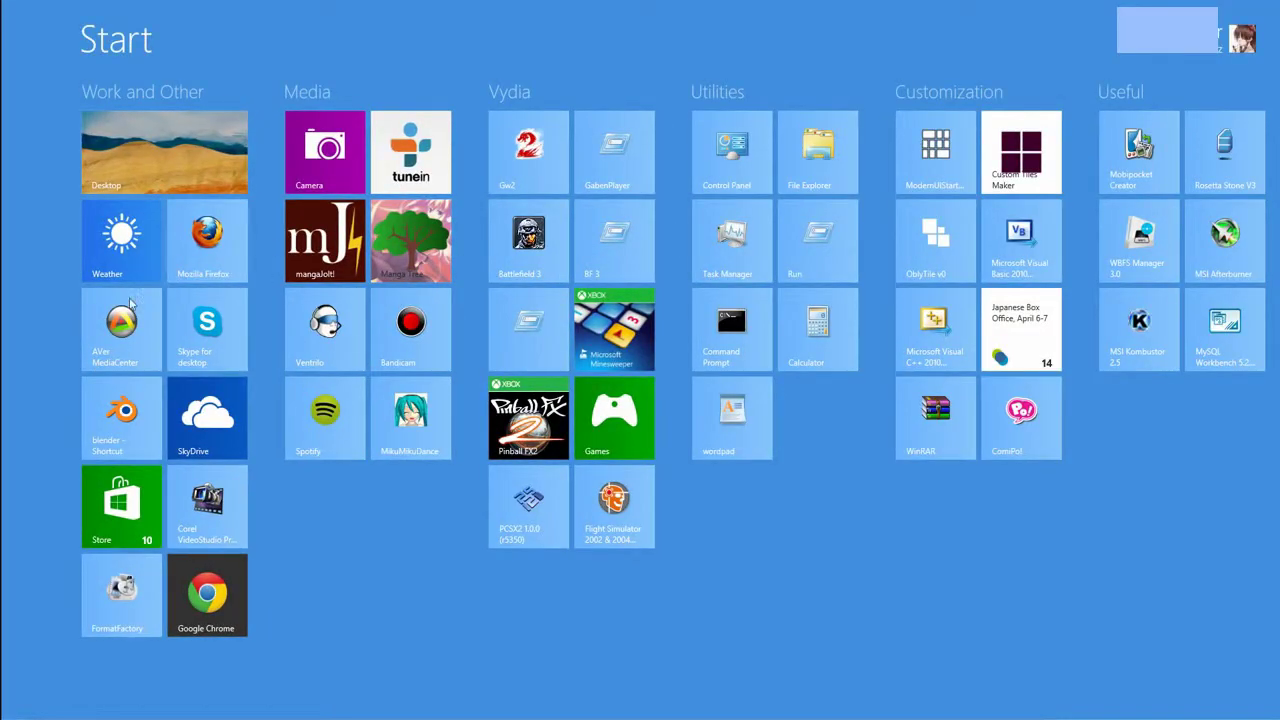
pyautogui.scroll(-2, 535, 360)
pyautogui.scroll(-2, 640, 325)
pyautogui.scroll(2, 640, 323)
pyautogui.moveTo(616, 515)
pyautogui.mouseDown()
pyautogui.moveTo(815, 470)
pyautogui.moveTo(614, 510)
pyautogui.mouseUp()
pyautogui.scroll(-1, 826, 480)
pyautogui.scroll(1, 814, 489)
pyautogui.scroll(-1, 812, 484)
pyautogui.scroll(1, 812, 484)
pyautogui.scroll(-1, 567, 300)
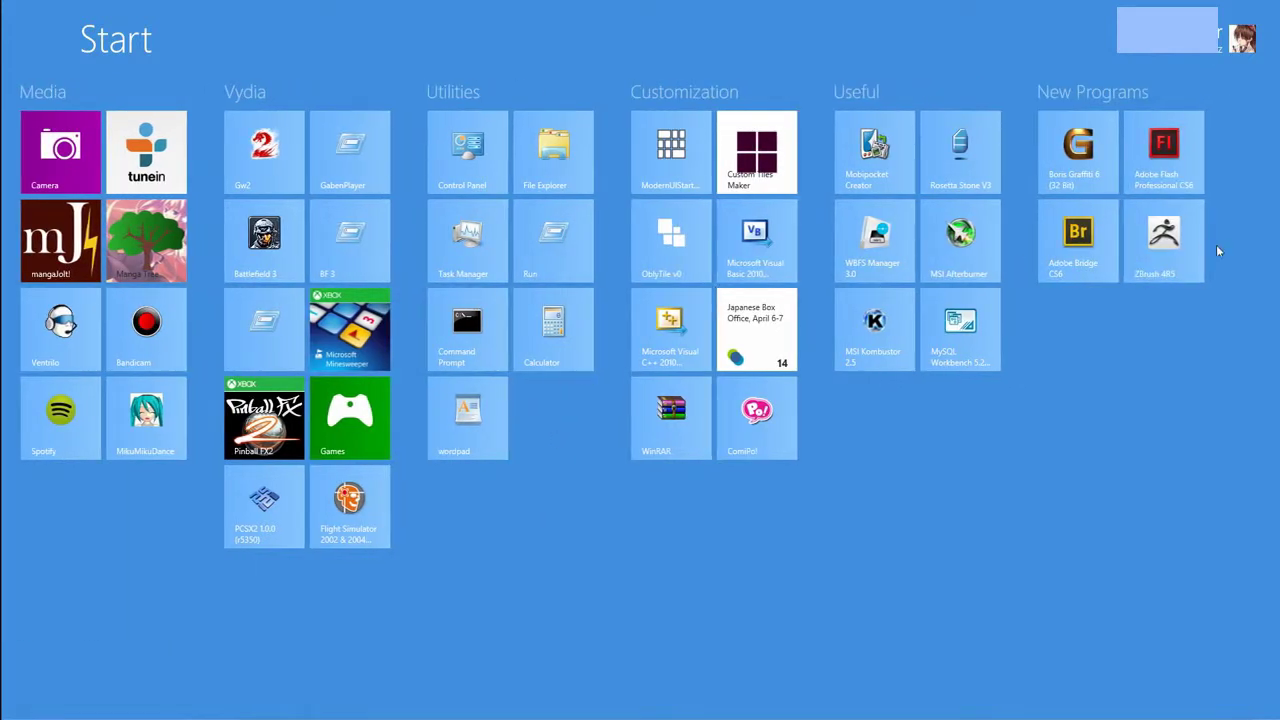
pyautogui.click(1167, 258)
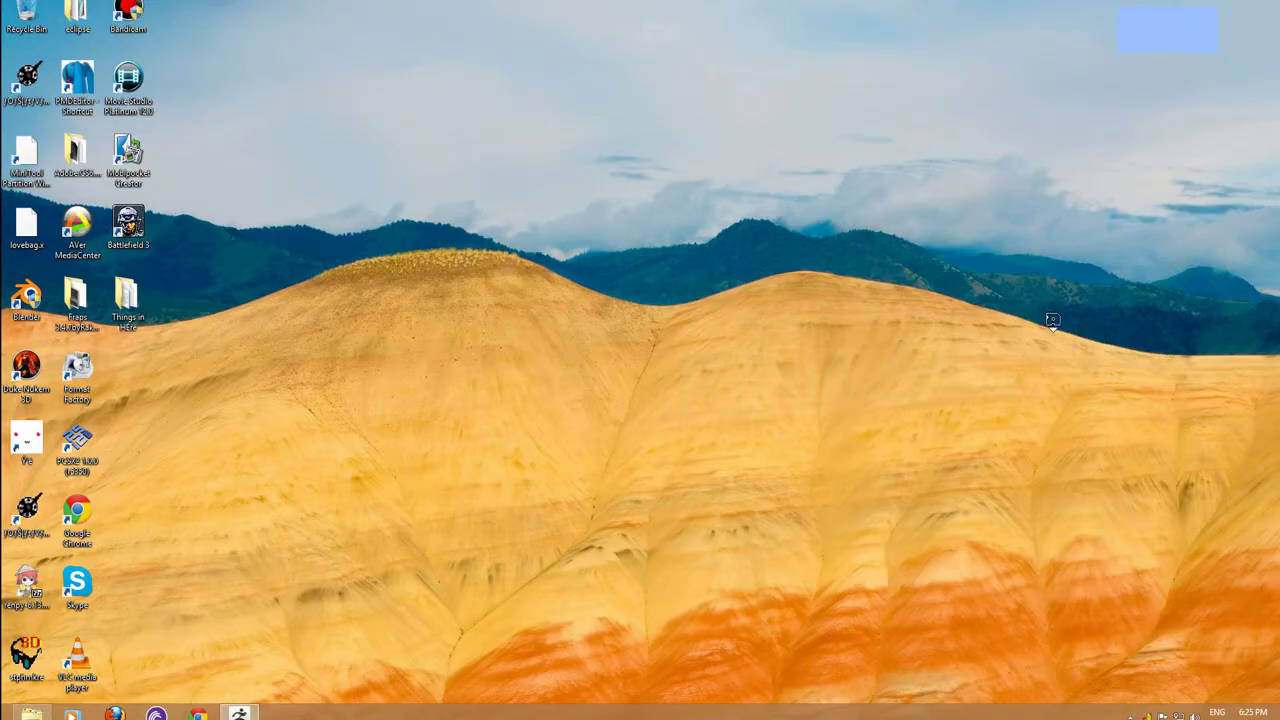
# Return to the Start screen, show the available options for the ZBrush 4R5 tile and dismiss them
pyautogui.press('super')
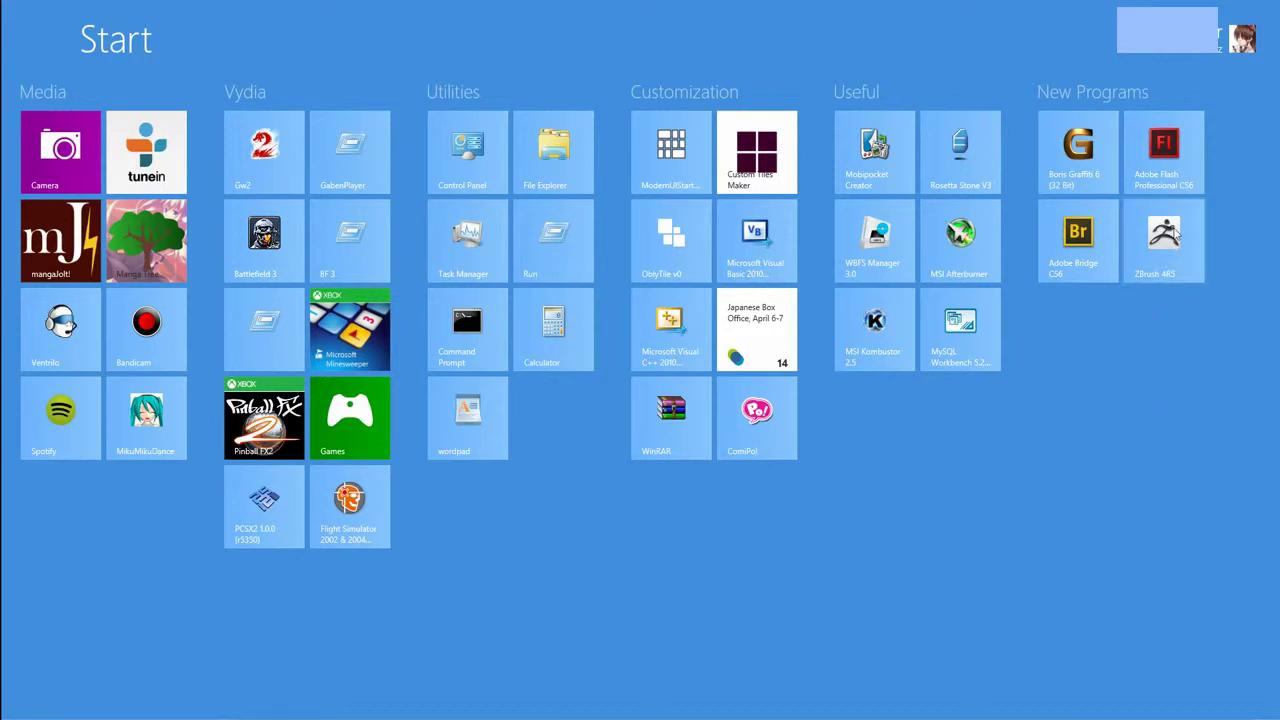
pyautogui.moveTo(1172, 232); pyautogui.dragTo(550, 425)
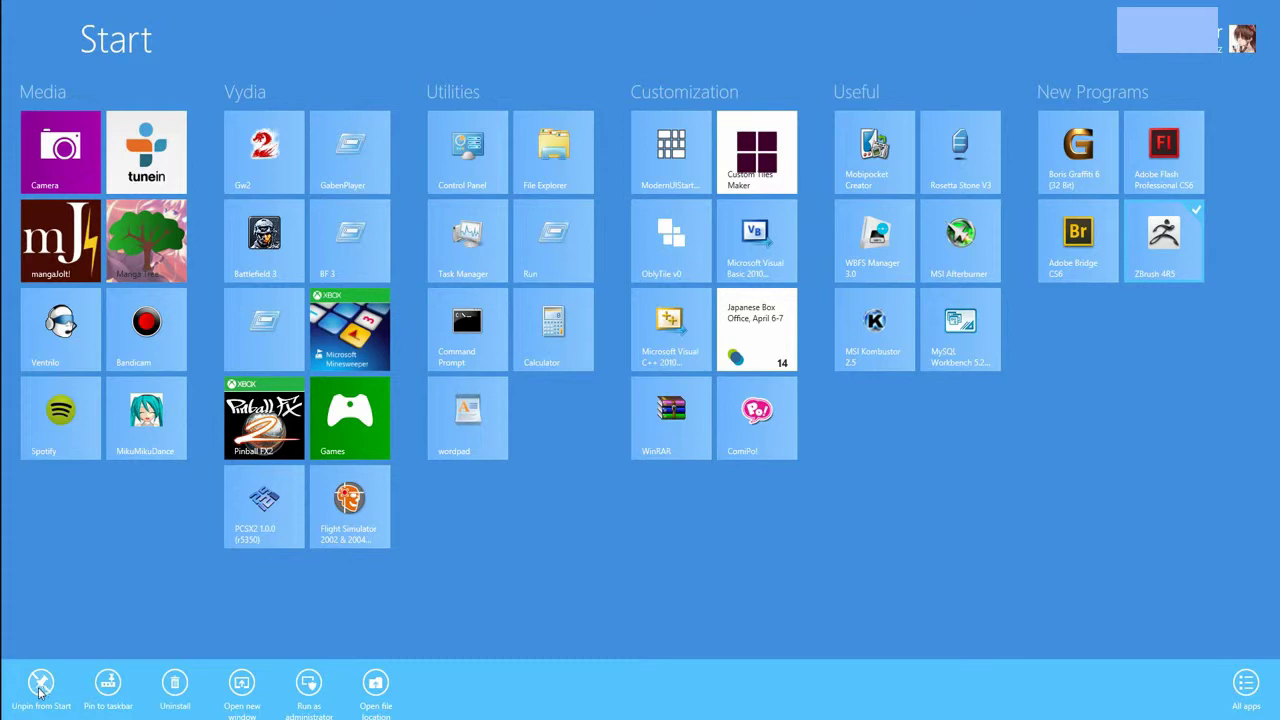
pyautogui.rightClick(1132, 268)
# Look over the Start screen's tile groups from Work and Other through New Programs
pyautogui.scroll(2, 983, 463)
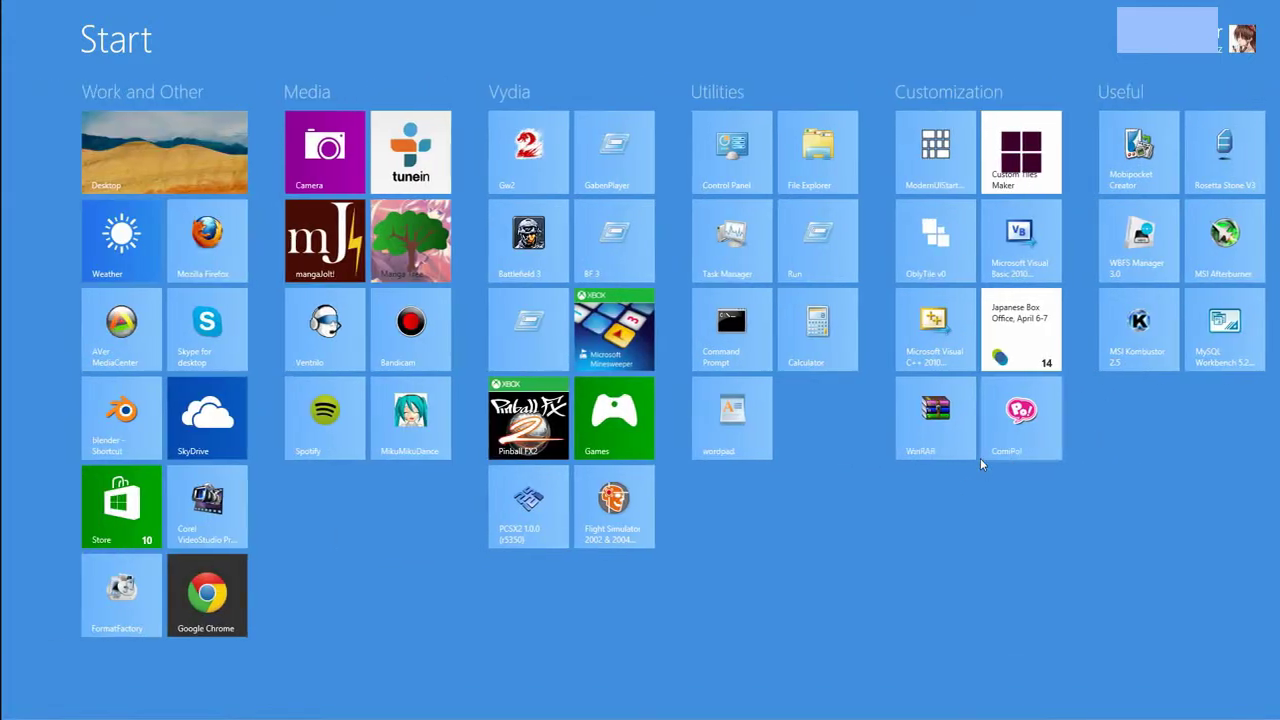
pyautogui.scroll(-2, 983, 463)
pyautogui.scroll(2, 983, 463)
pyautogui.scroll(-2, 943, 394)
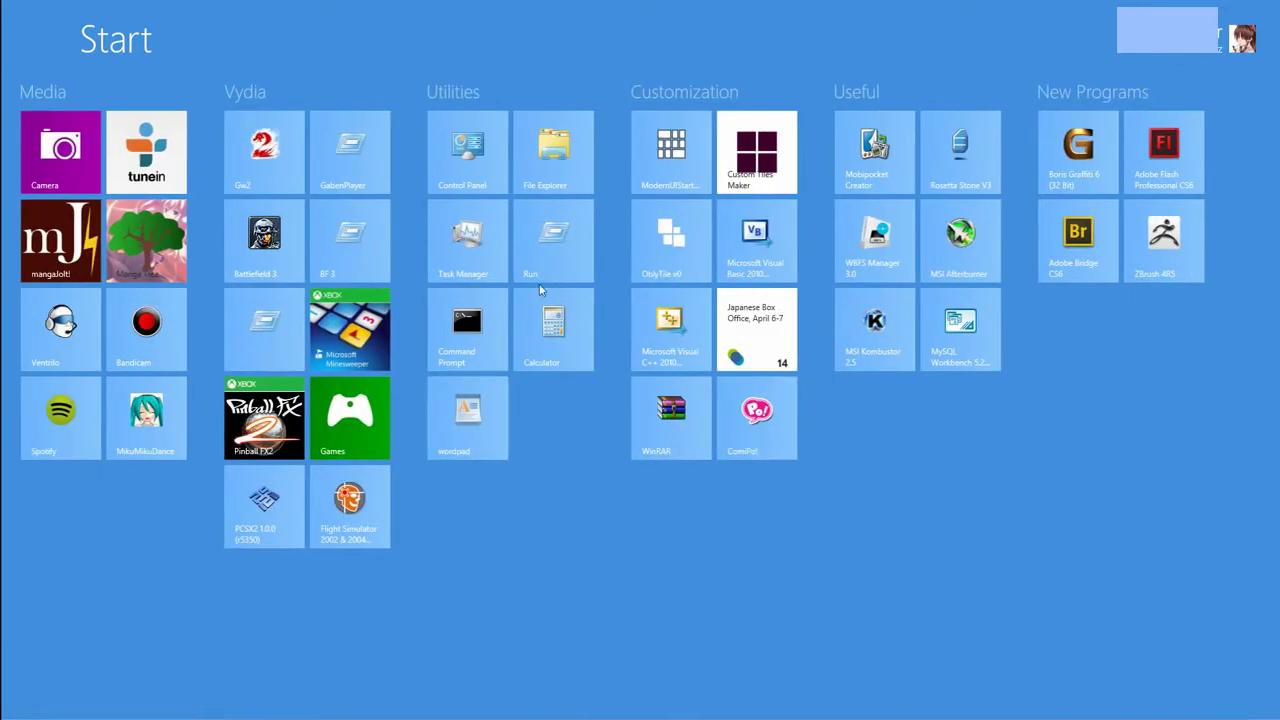
pyautogui.scroll(2, 943, 394)
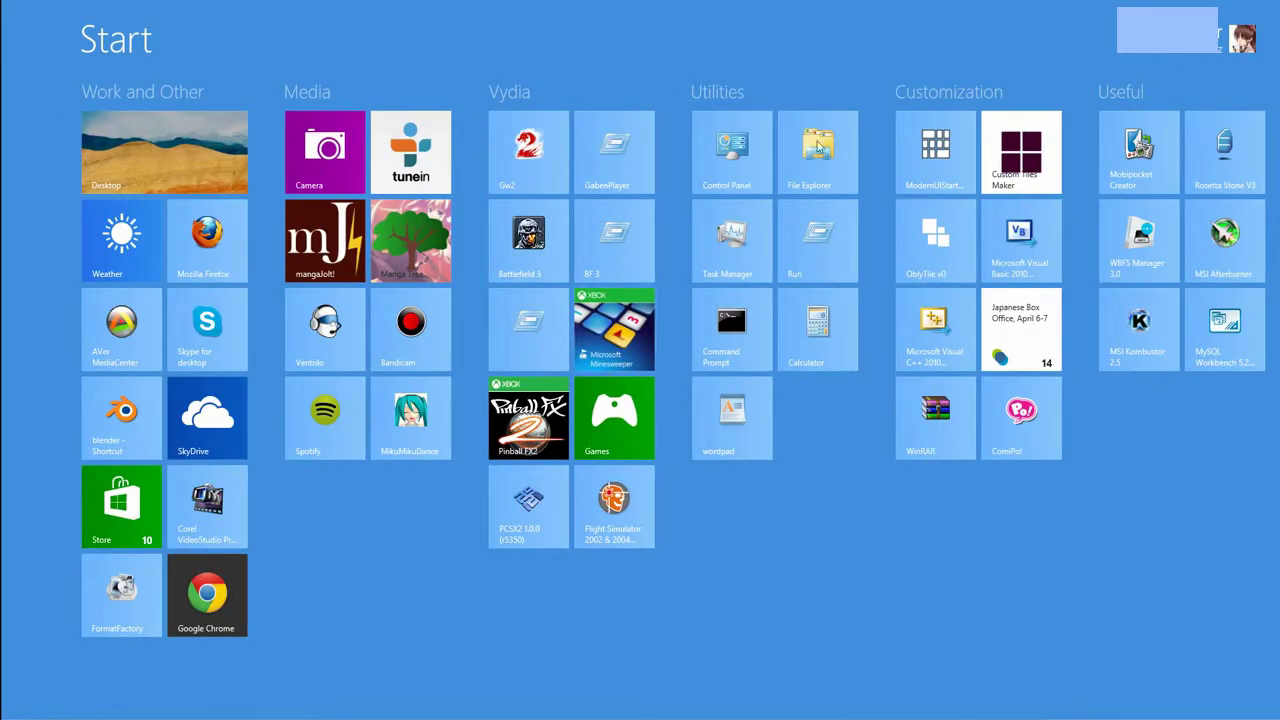
pyautogui.scroll(-2, 529, 404)
pyautogui.scroll(2, 529, 404)
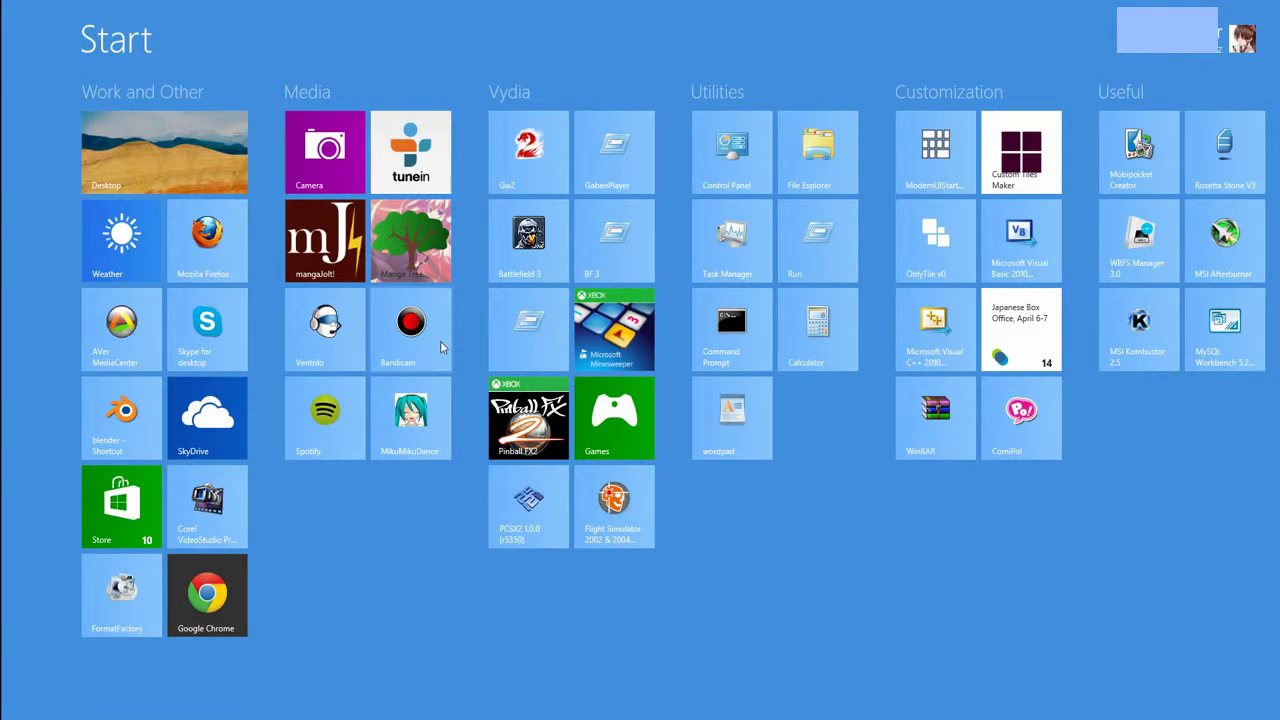
pyautogui.scroll(-2, 440, 339)
pyautogui.scroll(1, 620, 418)
pyautogui.scroll(-1, 620, 418)
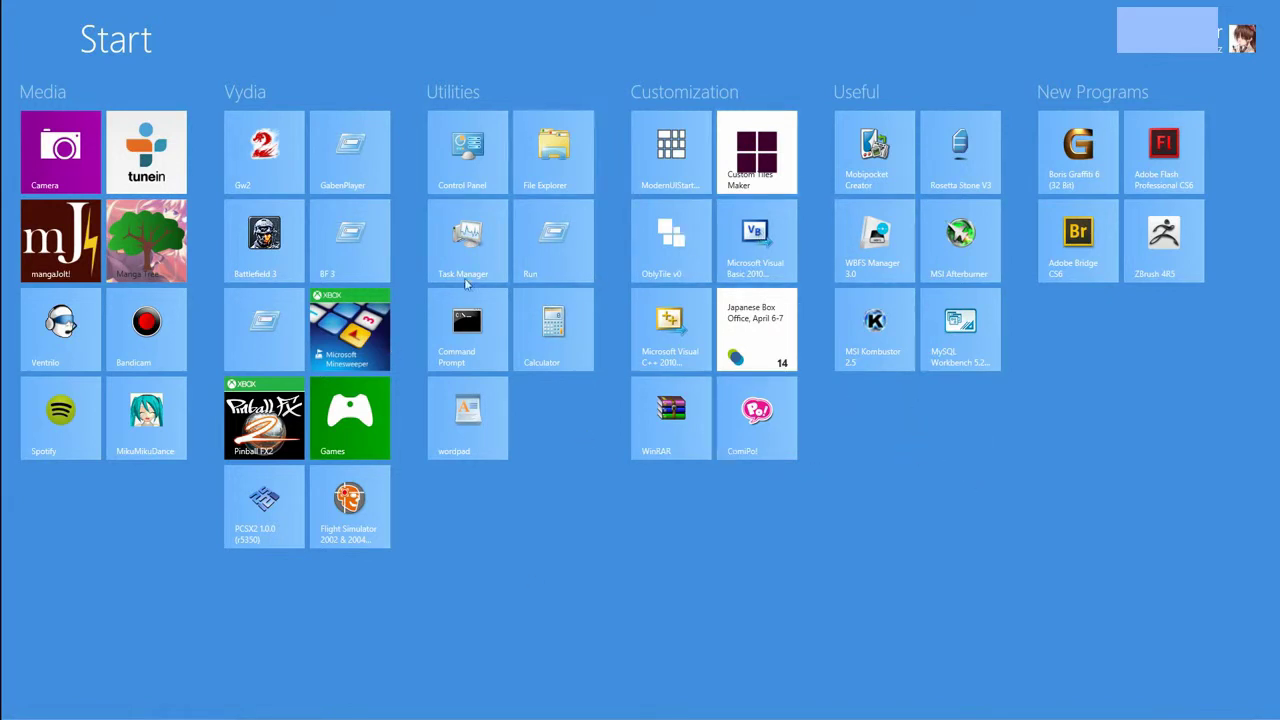
# Open the list of all installed apps and look through its program groups
pyautogui.rightClick(870, 431)
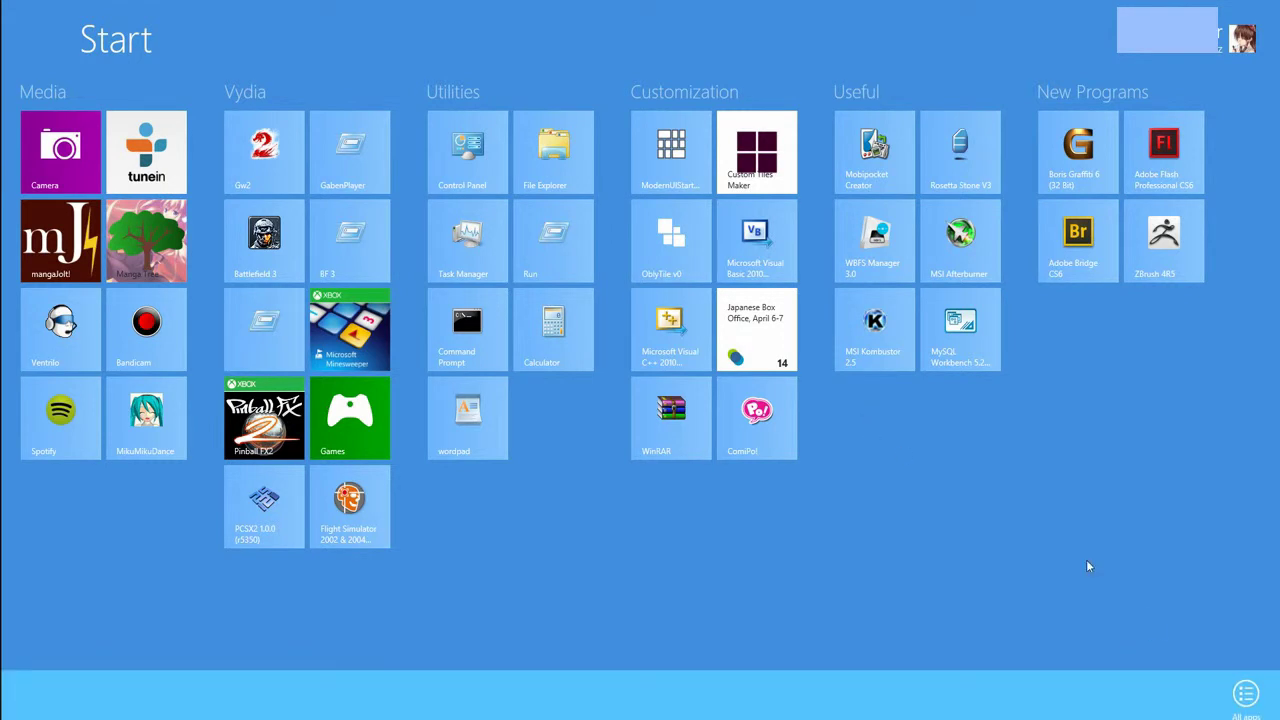
pyautogui.click(1246, 694)
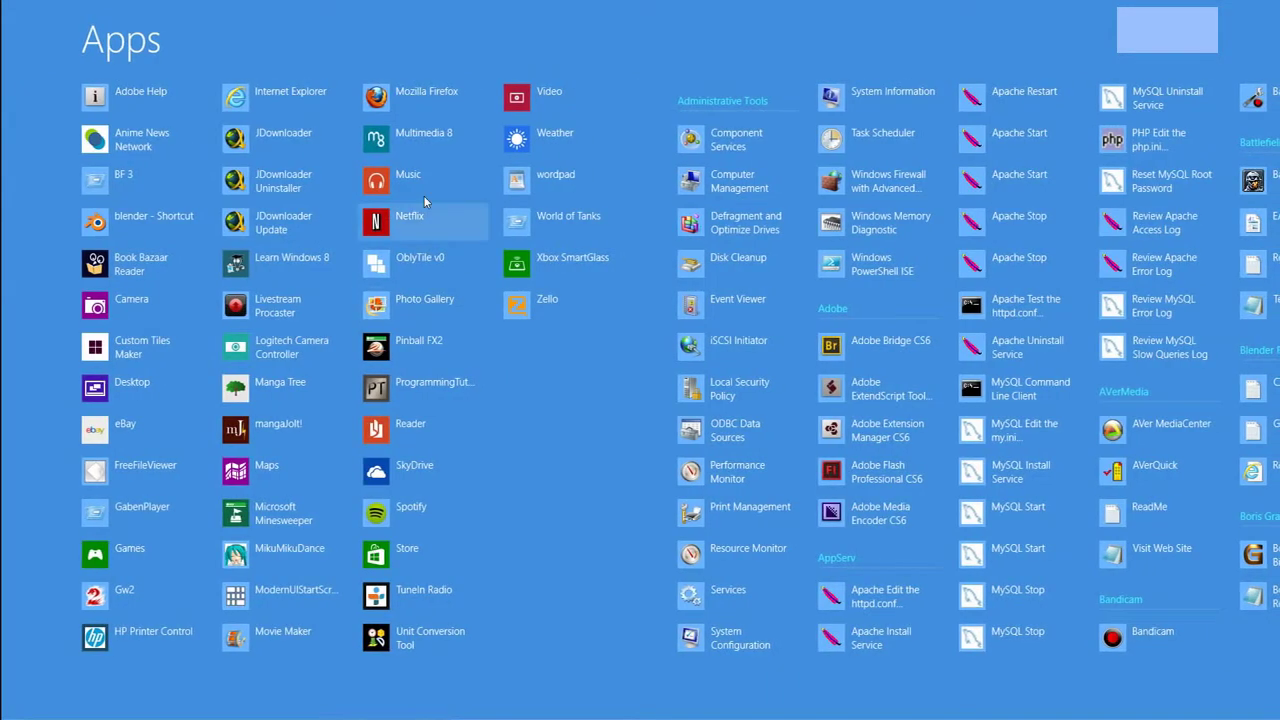
pyautogui.scroll(-15, 551, 225)
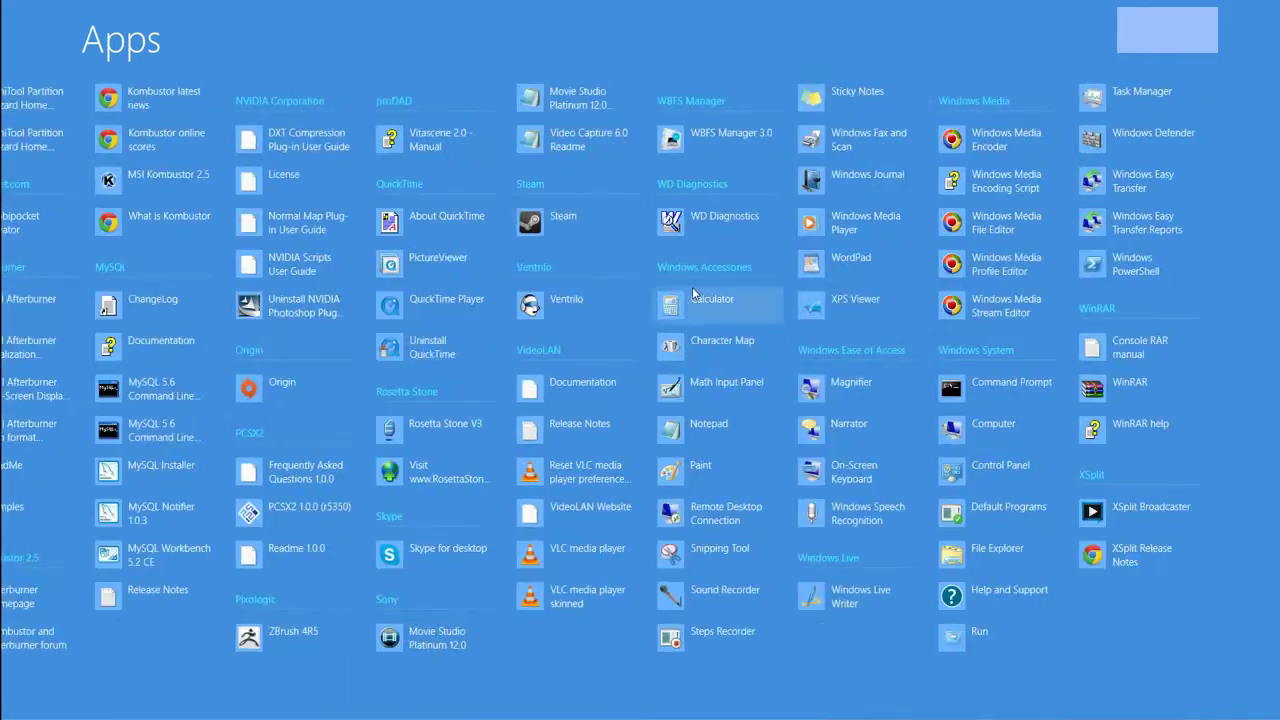
pyautogui.scroll(12, 695, 347)
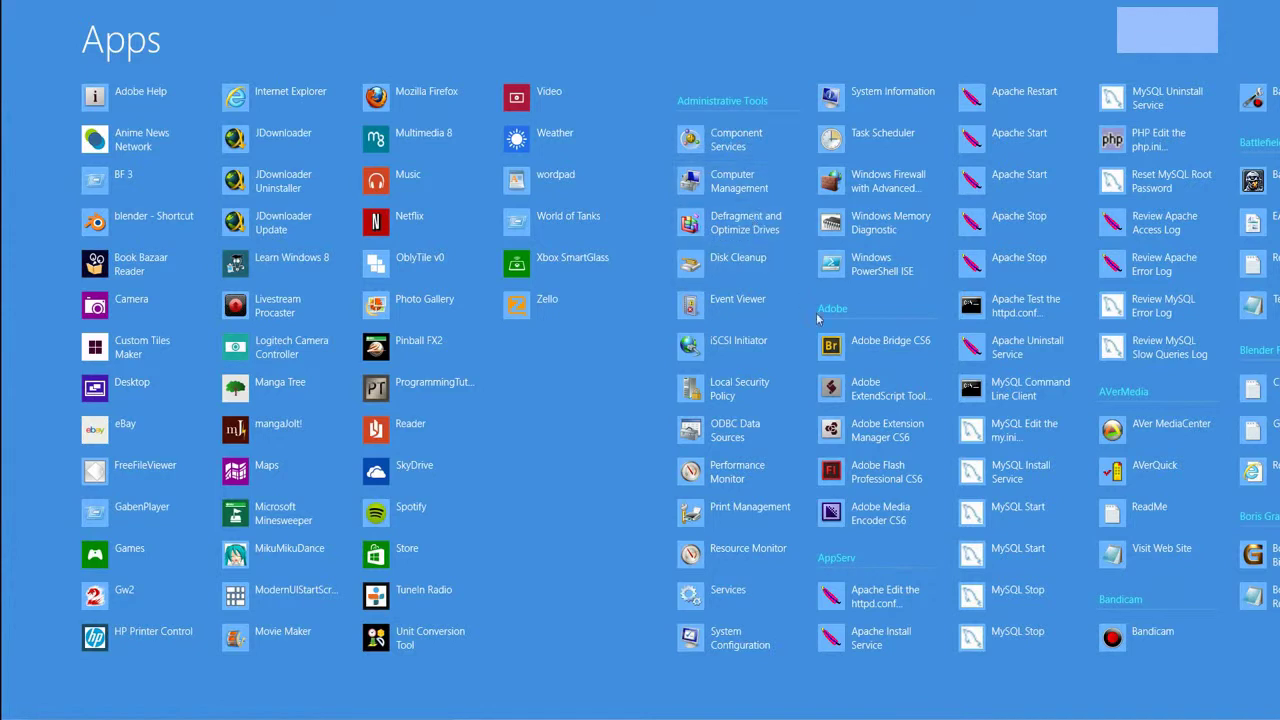
pyautogui.scroll(-1, 818, 318)
pyautogui.scroll(-2, 830, 345)
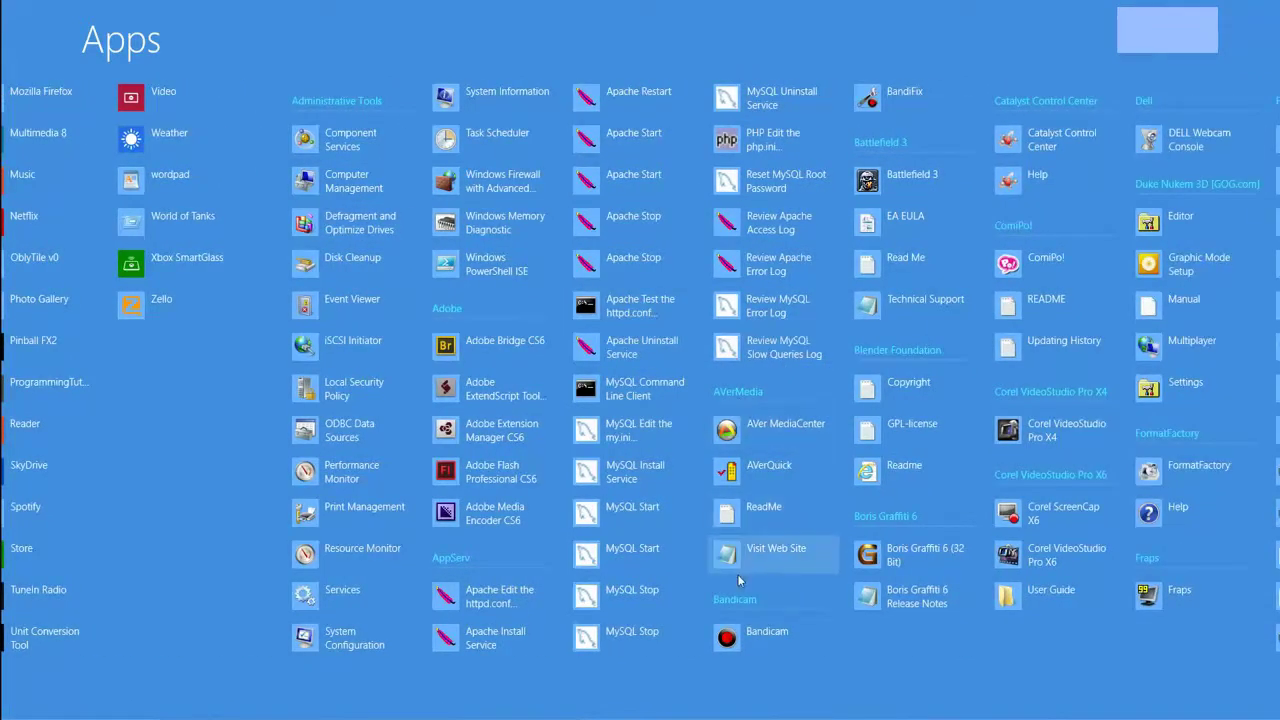
pyautogui.scroll(-10, 845, 200)
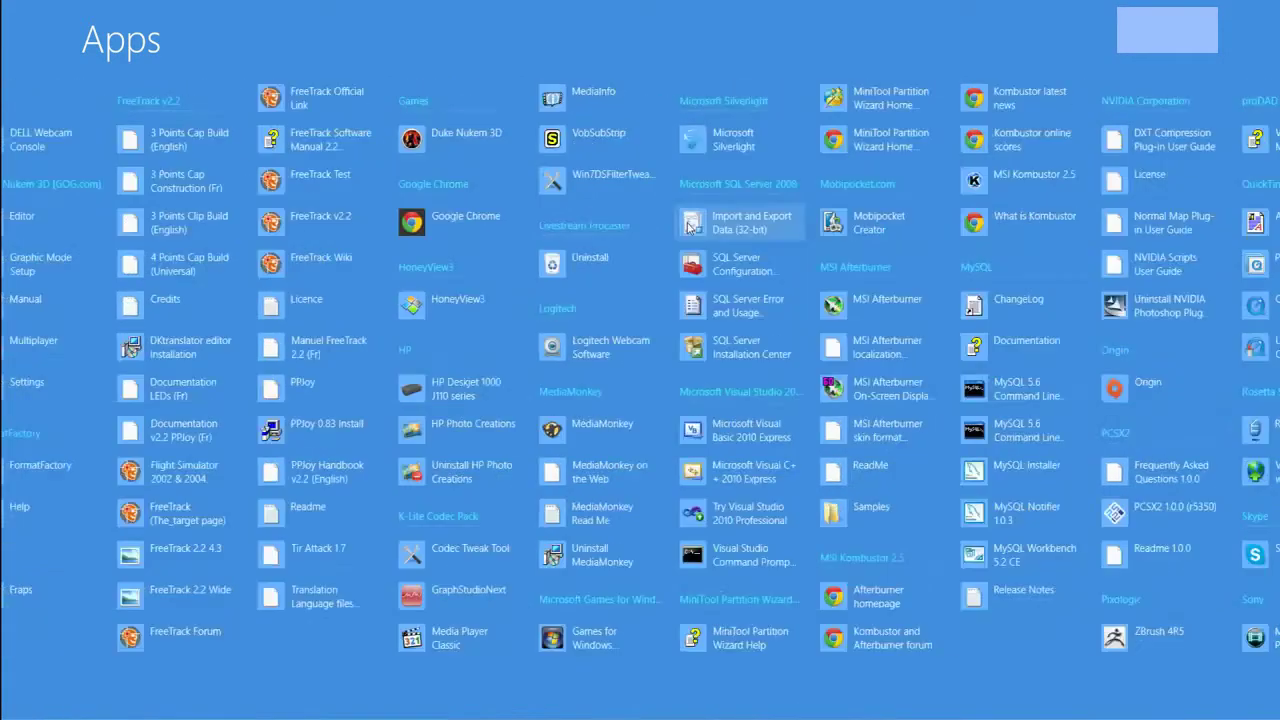
# Find Steam in the list of all installed apps and pin it to the Start screen
pyautogui.scroll(-5, 960, 235)
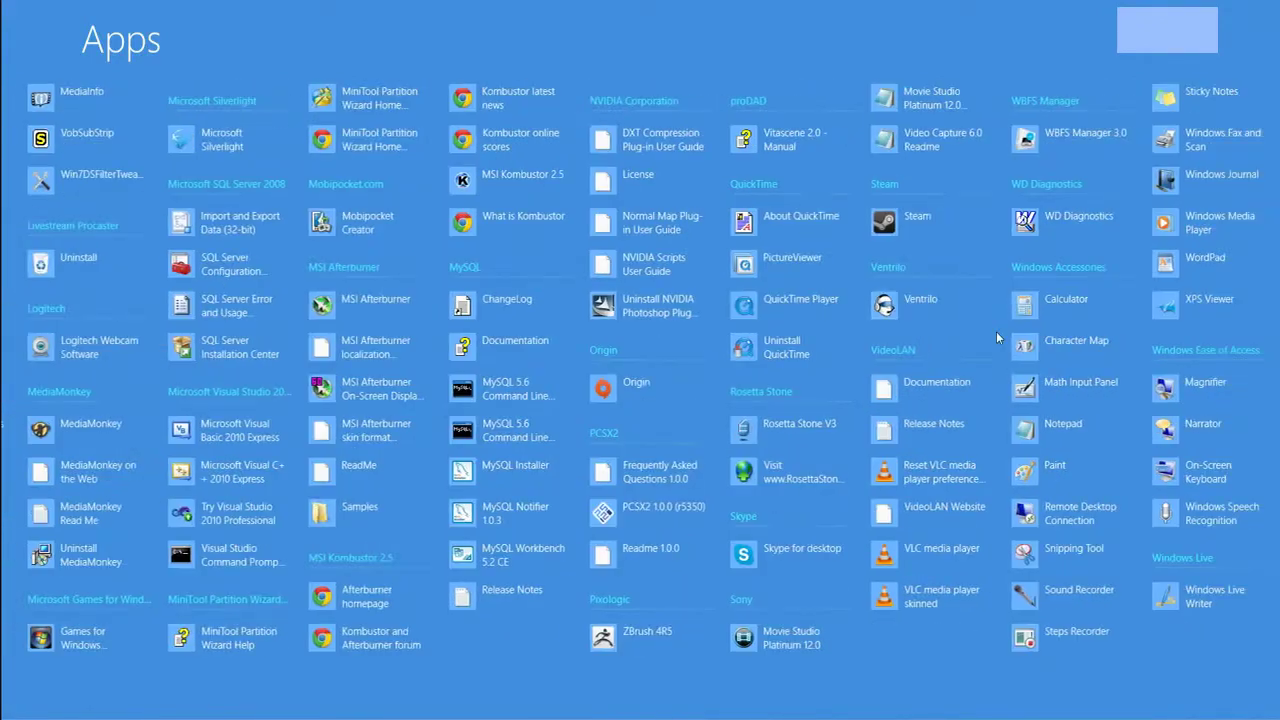
pyautogui.scroll(15, 796, 270)
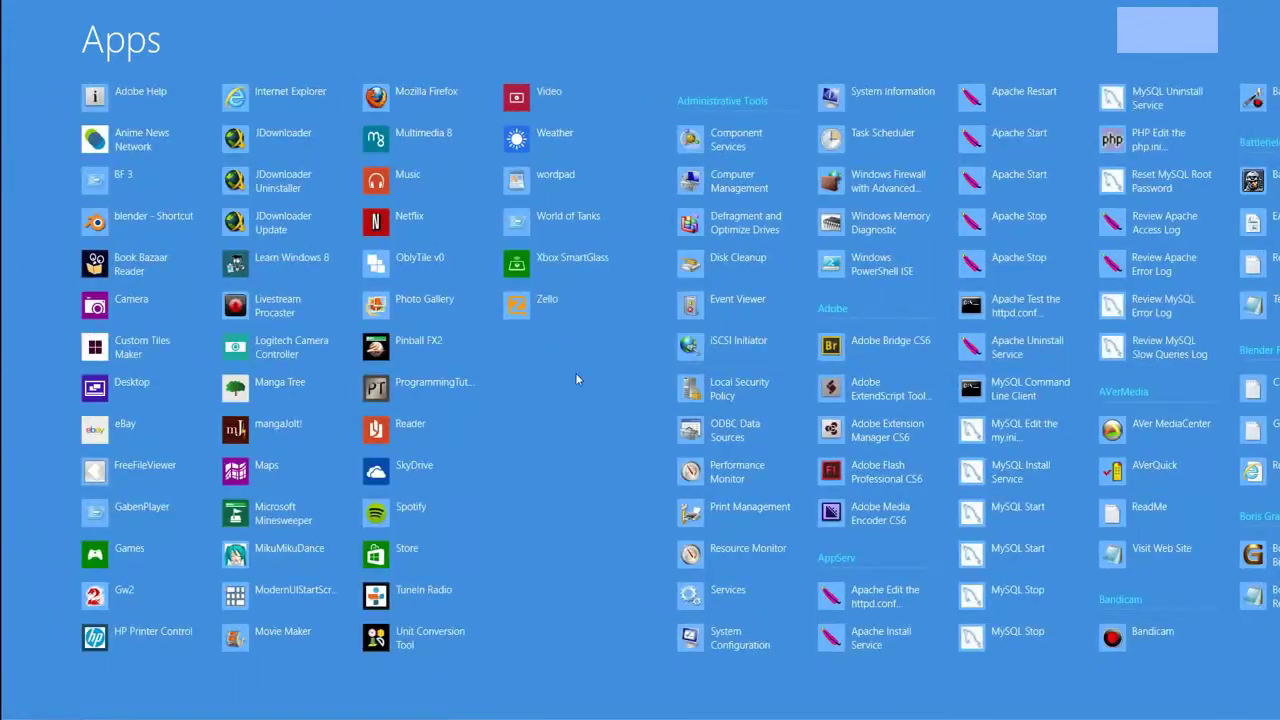
pyautogui.scroll(-15, 508, 204)
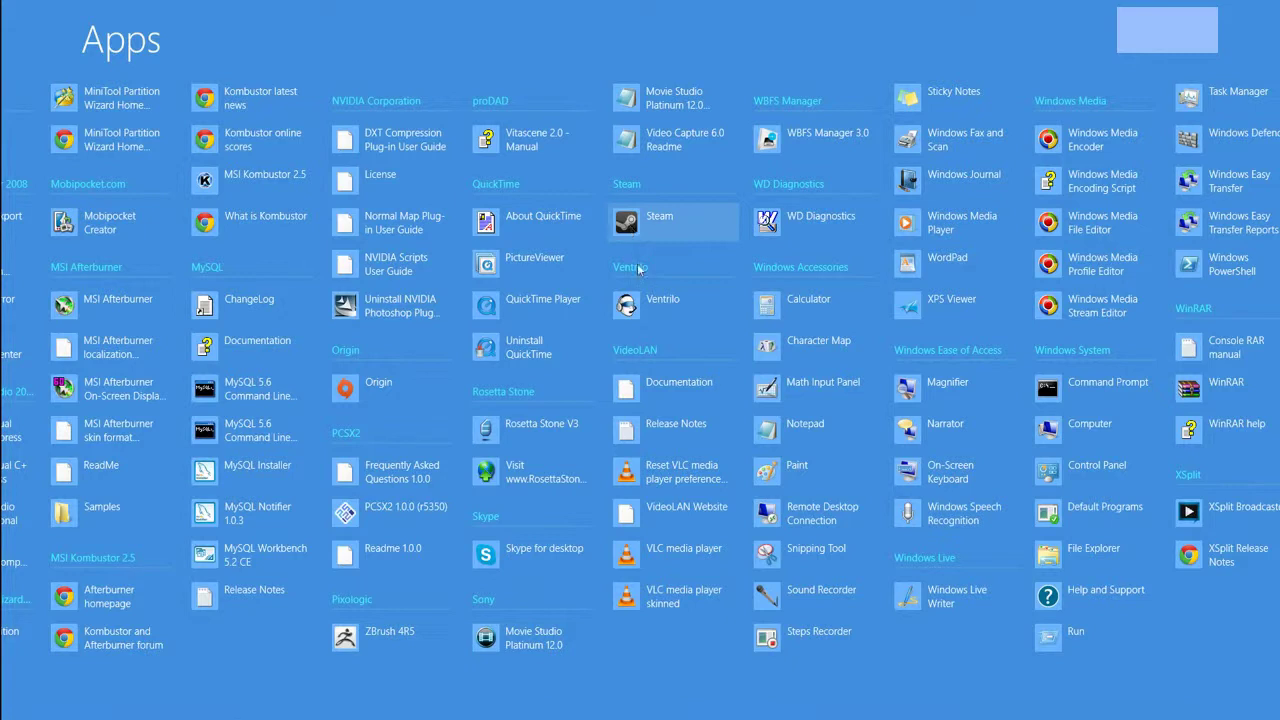
pyautogui.click(630, 224)
pyautogui.rightClick(630, 224)
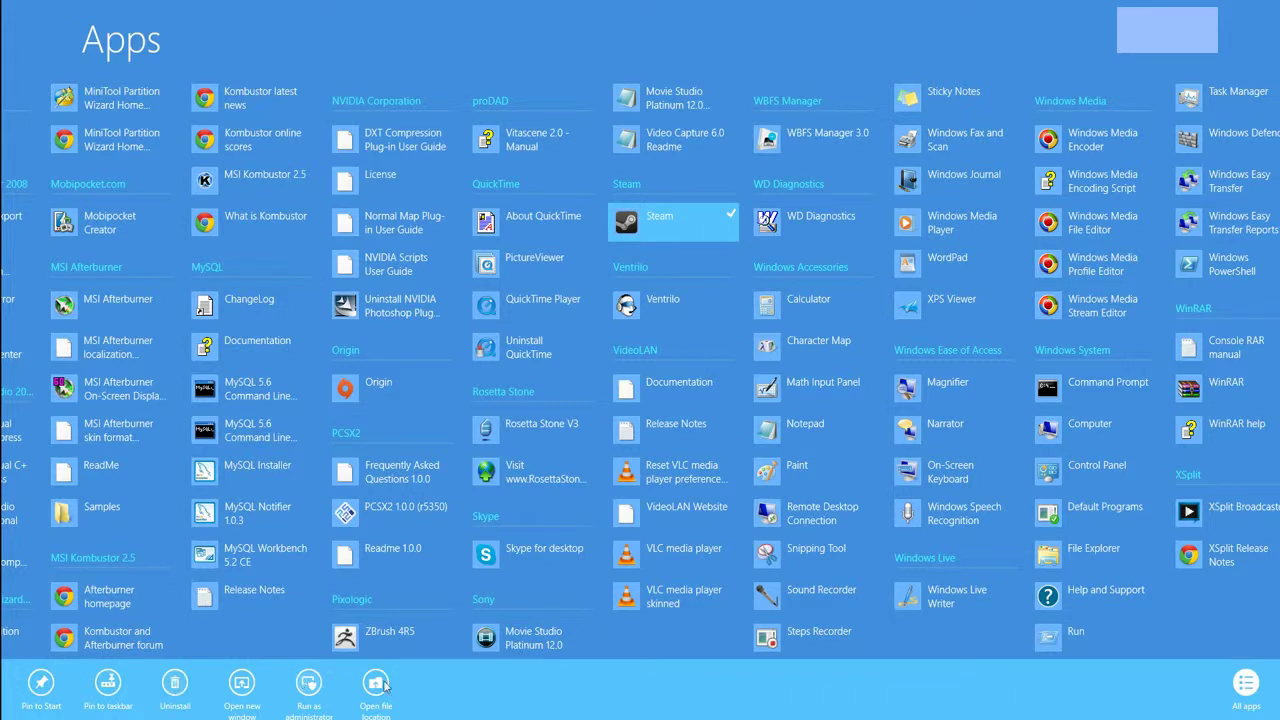
pyautogui.click(41, 685)
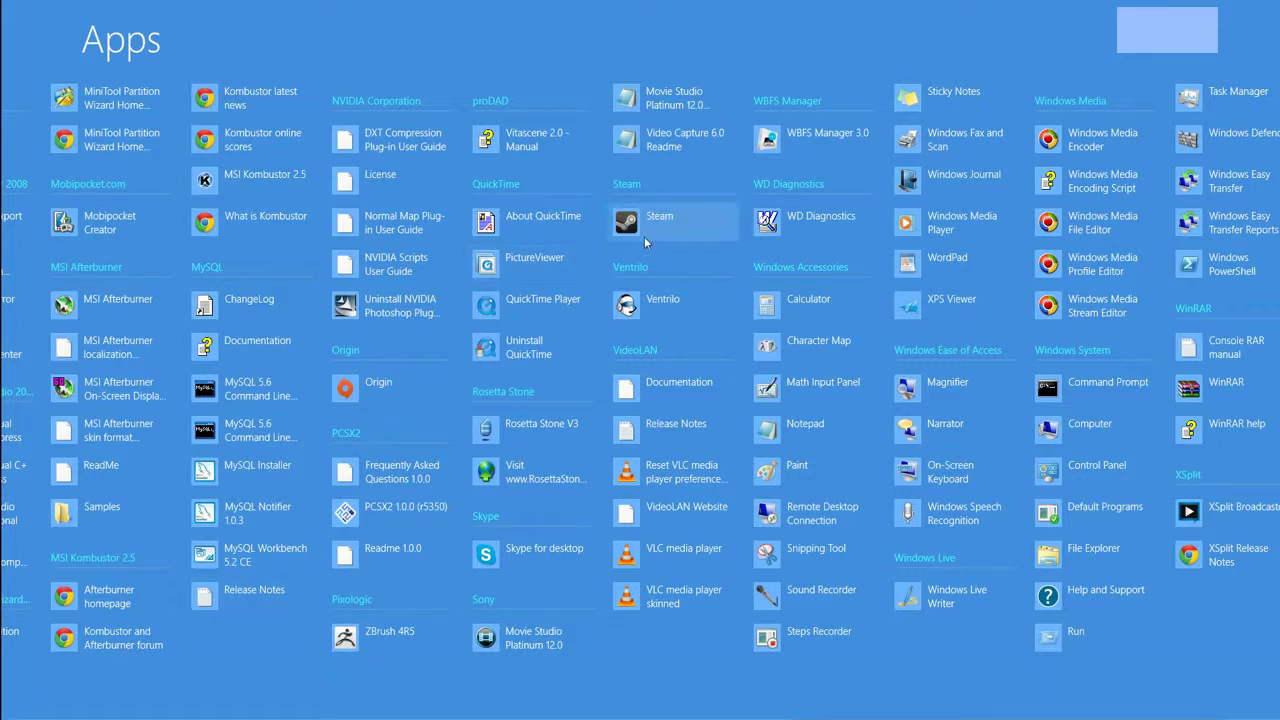
# Return to the Start screen and move the newly pinned Steam tile to the end of the Vydia group
pyautogui.press('super')
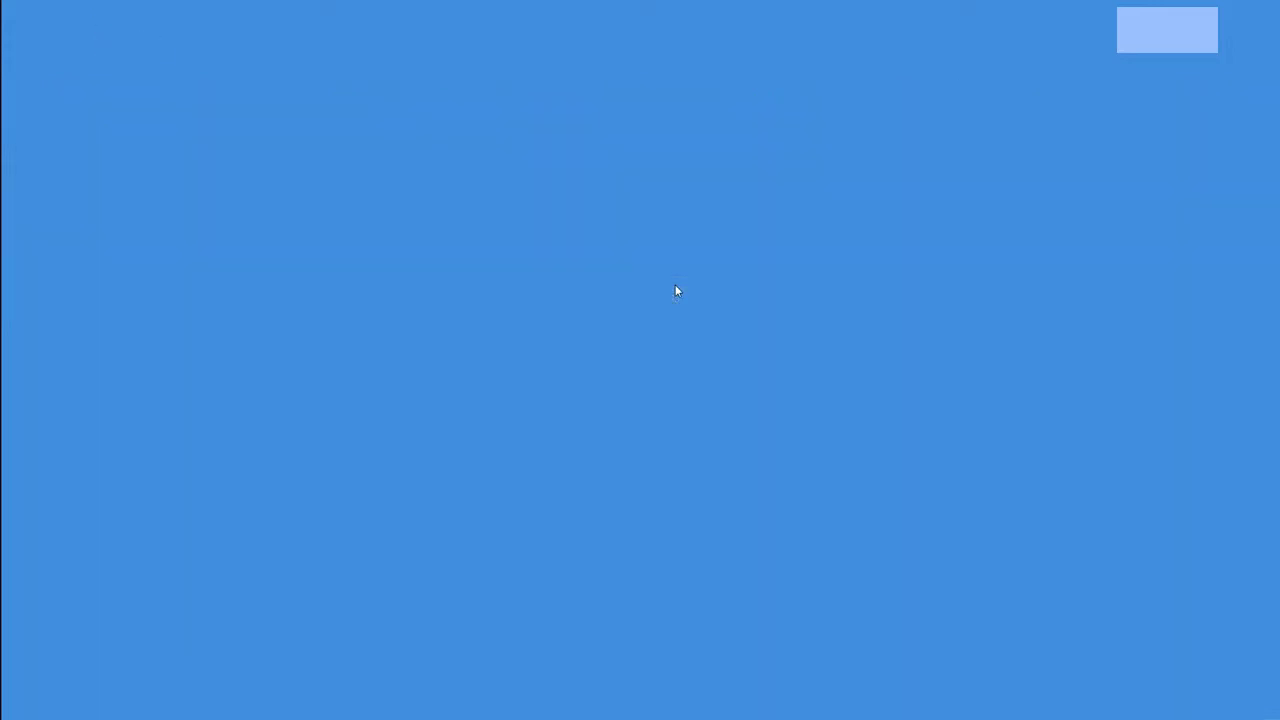
pyautogui.scroll(-2, 470, 446)
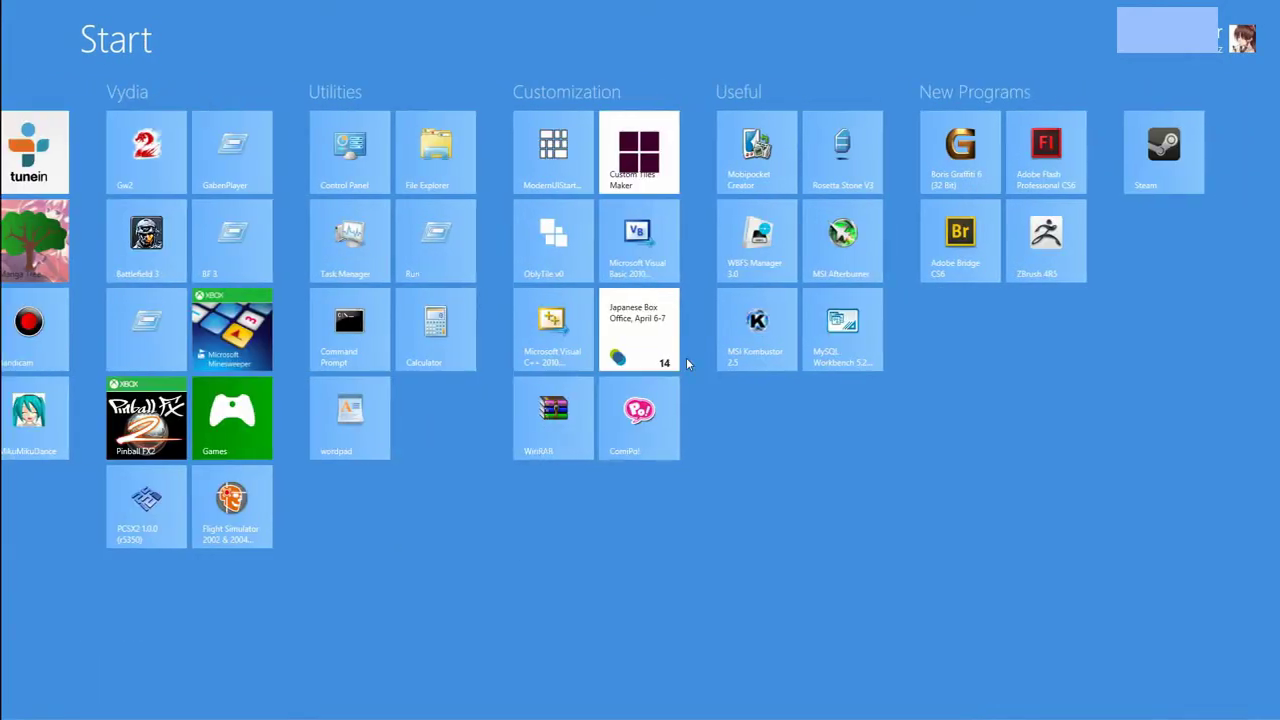
pyautogui.scroll(-3, 288, 293)
pyautogui.moveTo(1172, 150); pyautogui.dragTo(185, 640)
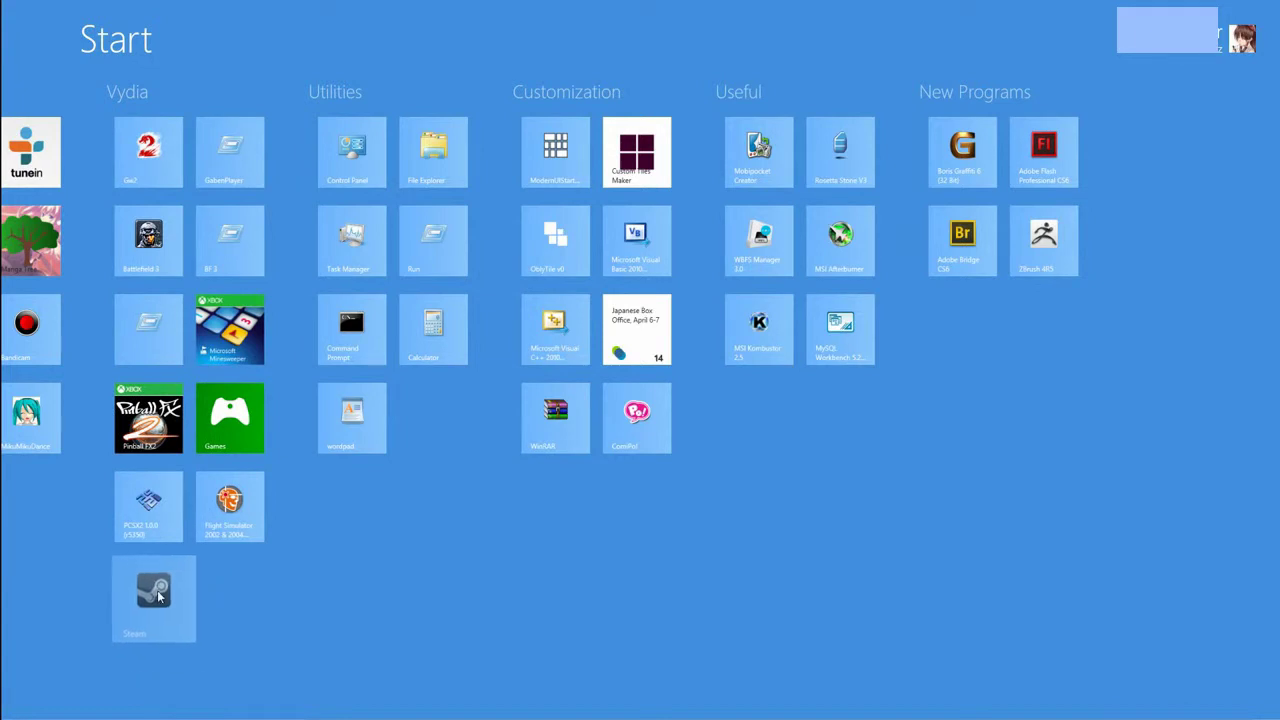
# Unpin the Steam tile in the Vydia group from the Start screen
pyautogui.scroll(5, 186, 609)
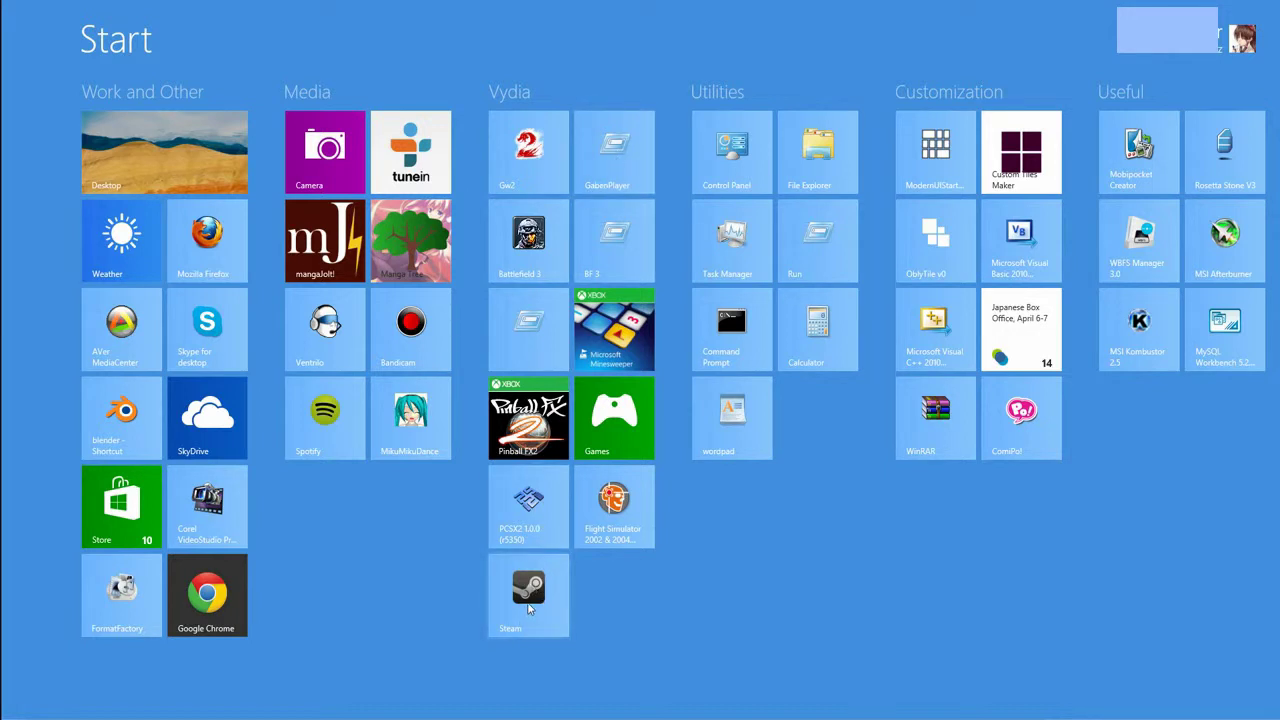
pyautogui.rightClick(530, 608)
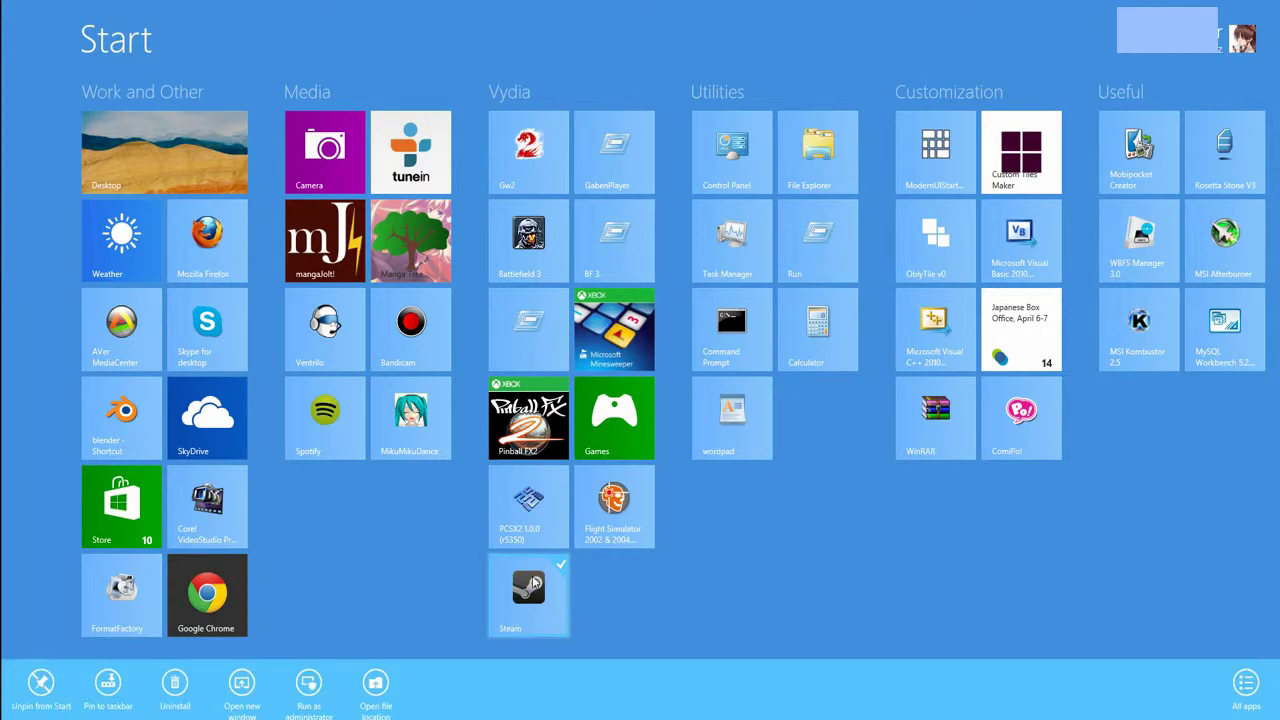
pyautogui.click(40, 684)
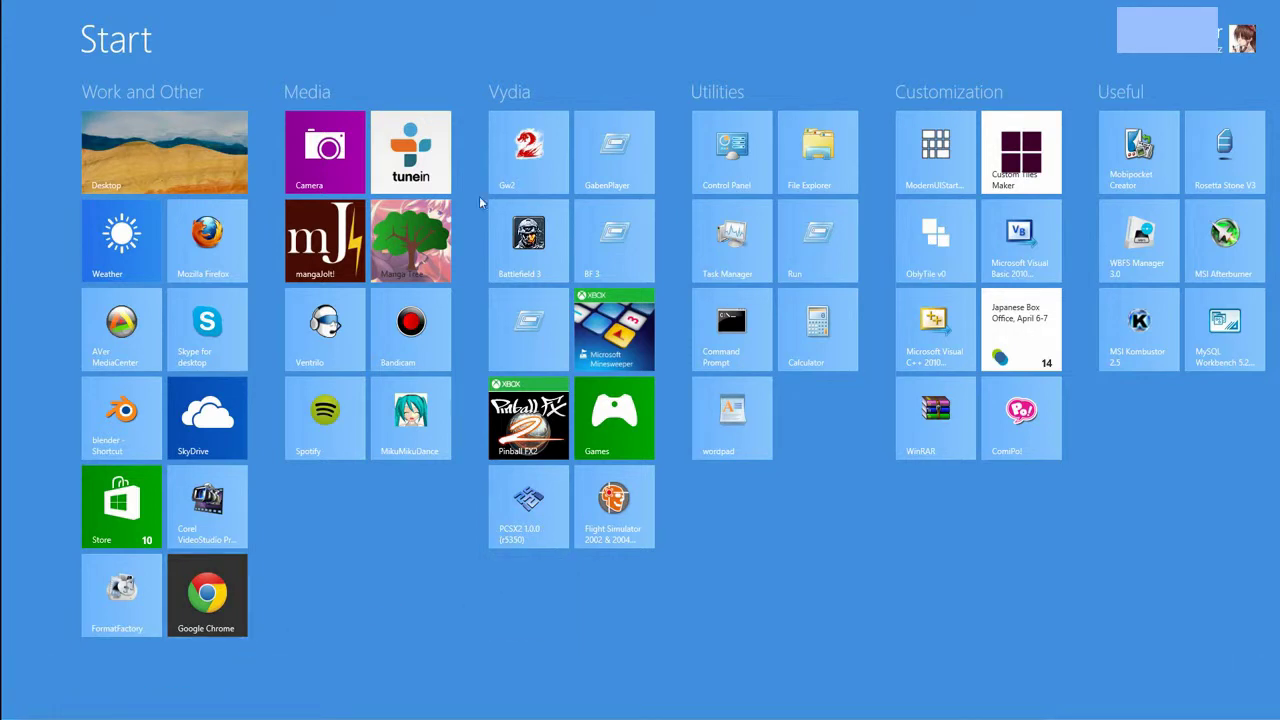
pyautogui.scroll(-2, 814, 114)
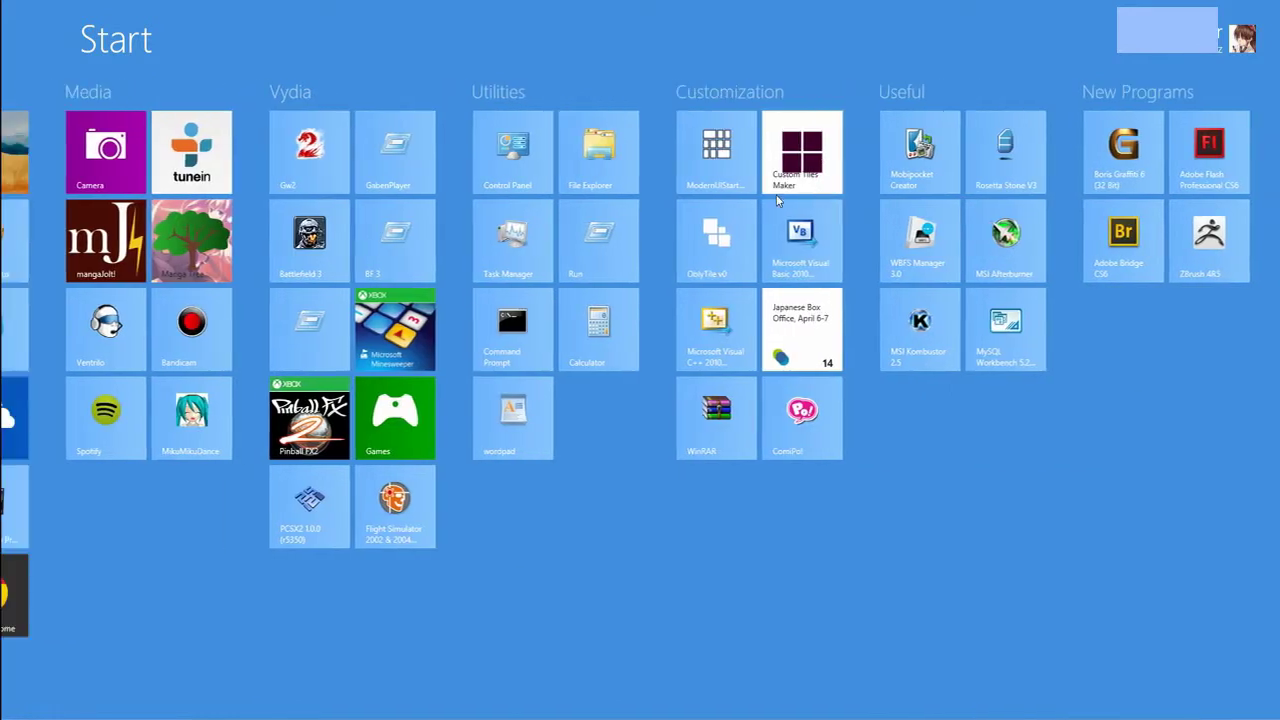
pyautogui.scroll(2, 510, 296)
pyautogui.scroll(-2, 481, 245)
pyautogui.scroll(2, 481, 245)
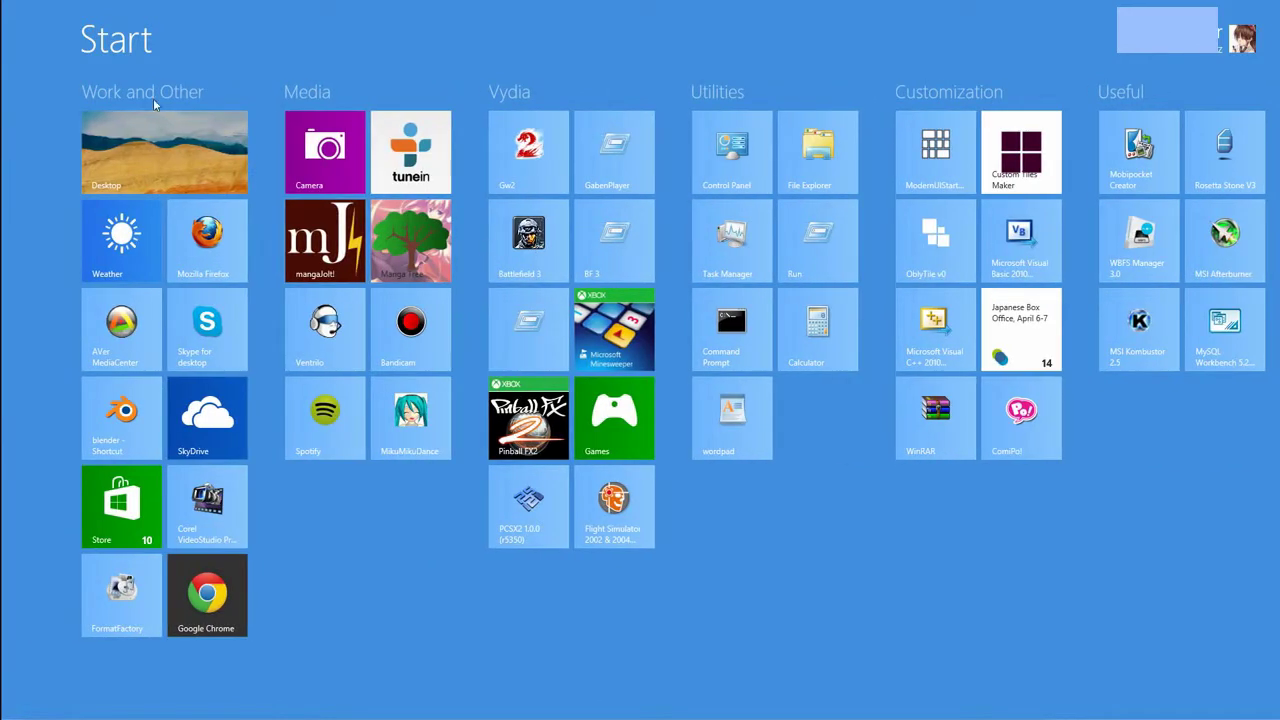
# Zoom out the Start screen, rename the New Programs tile group as "Nuevas" and return to the full-size tiles
pyautogui.scroll(-2, 590, 290)
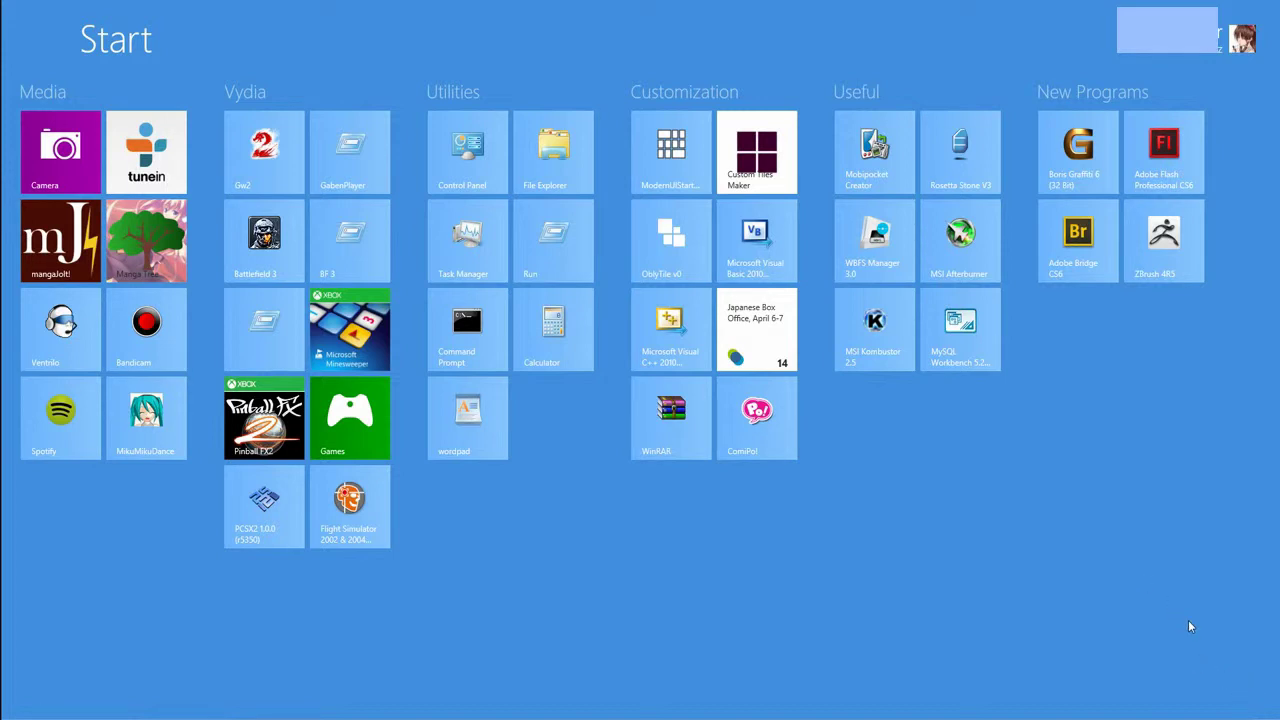
pyautogui.click(1266, 704)
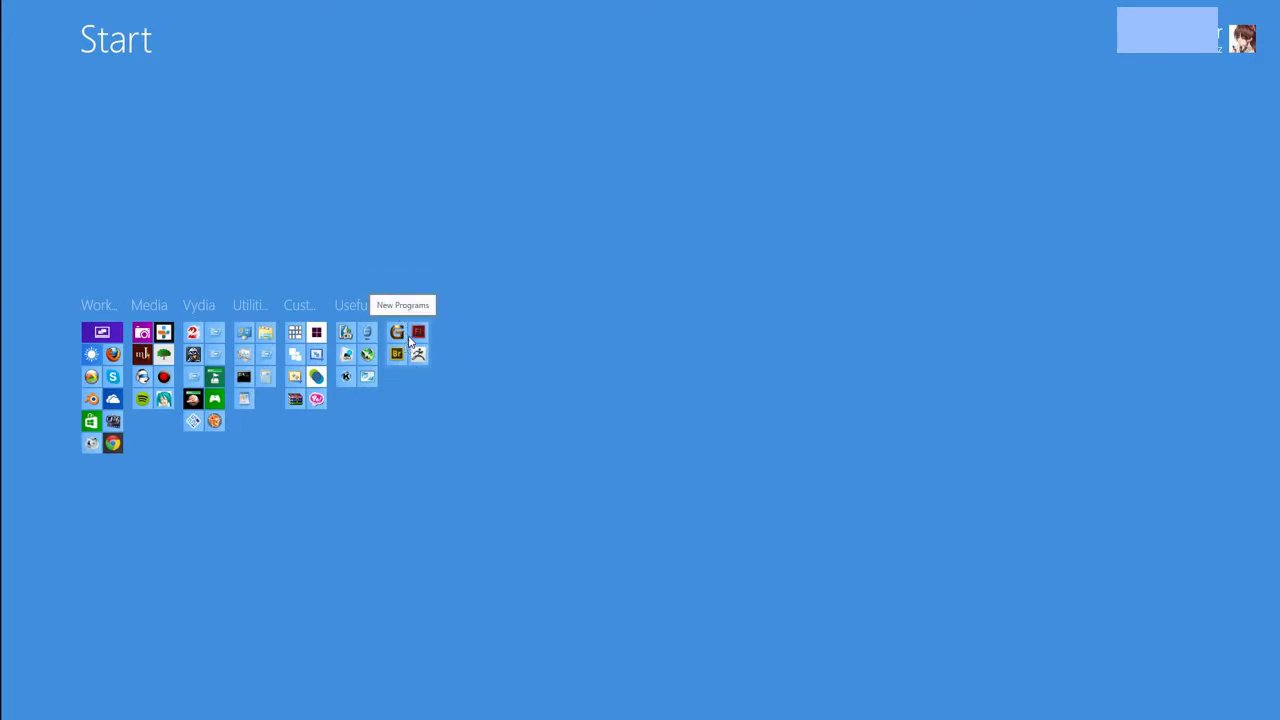
pyautogui.rightClick(416, 340)
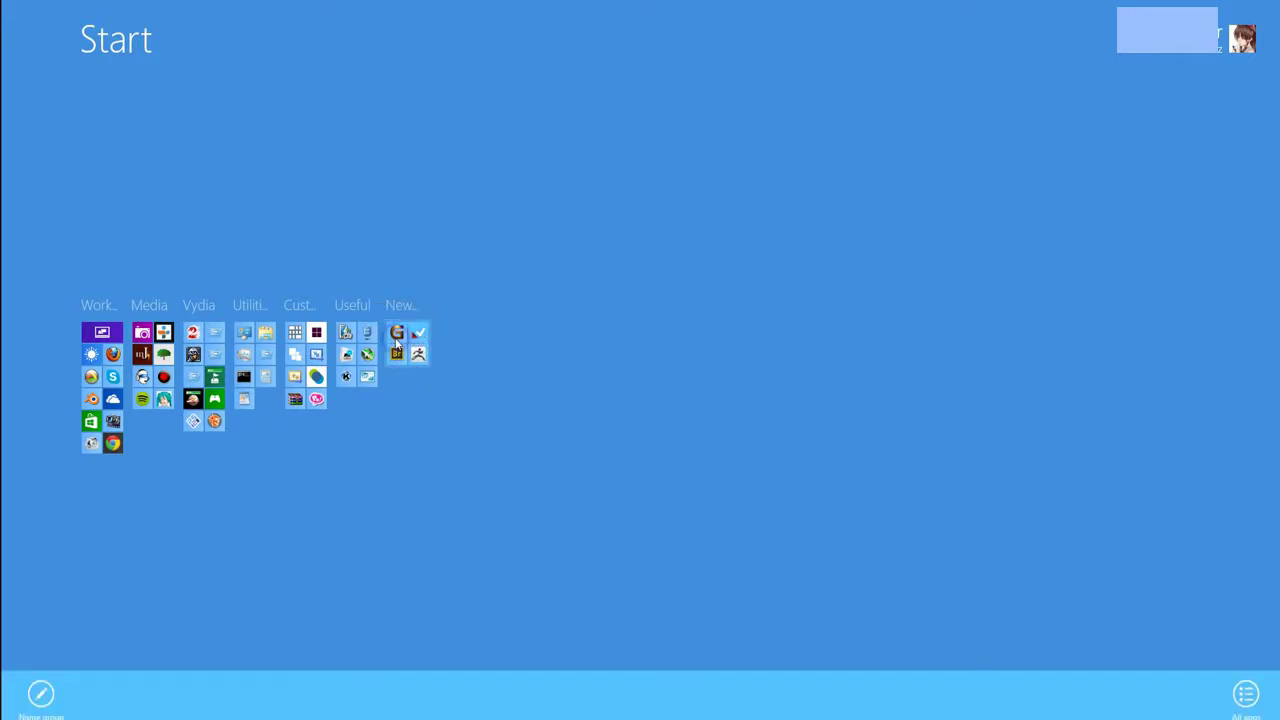
pyautogui.click(41, 694)
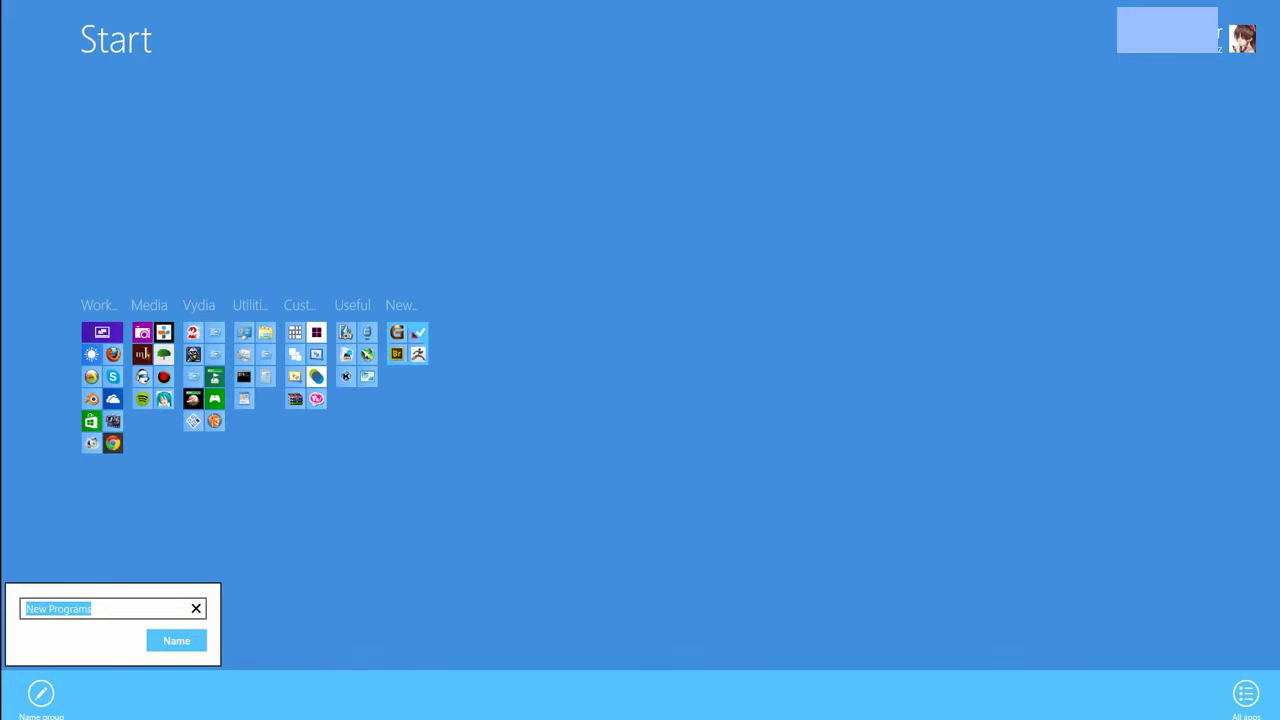
pyautogui.write('Cosas nuev')
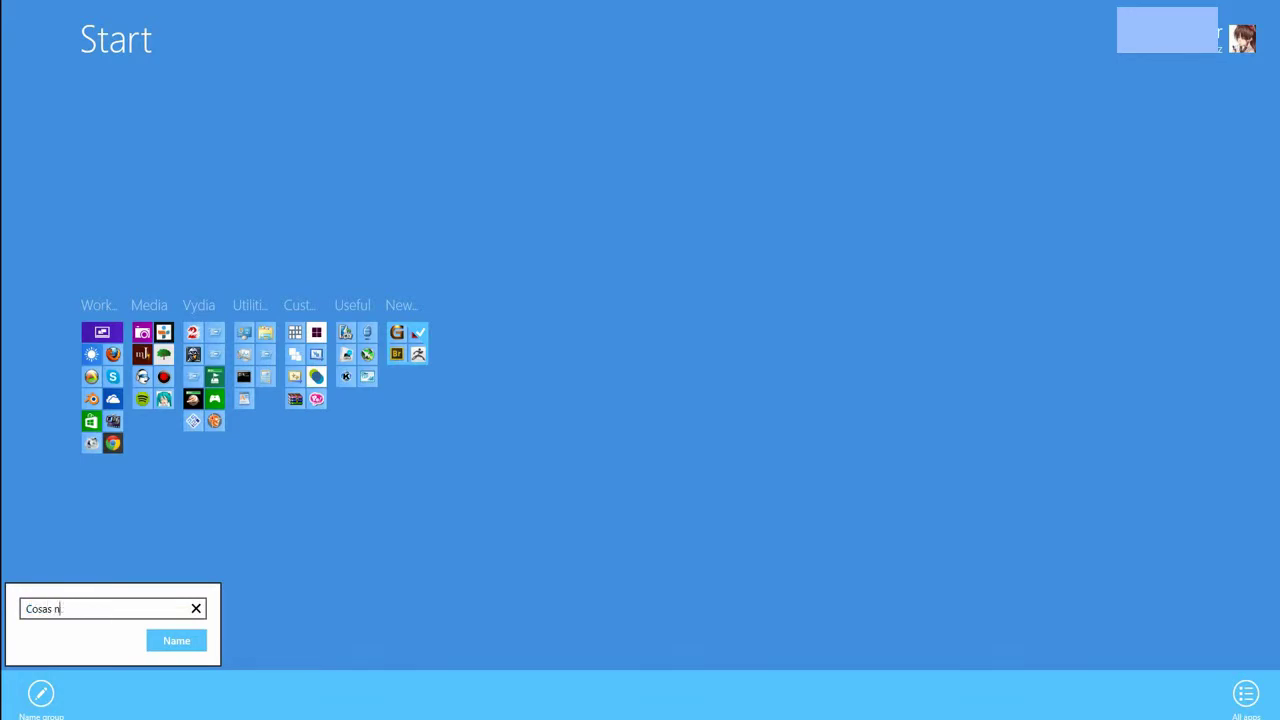
pyautogui.press('BackSpace')
pyautogui.press('BackSpace')
pyautogui.press('BackSpace')
pyautogui.press('BackSpace')
pyautogui.write('Nuevas')
pyautogui.press('Return')
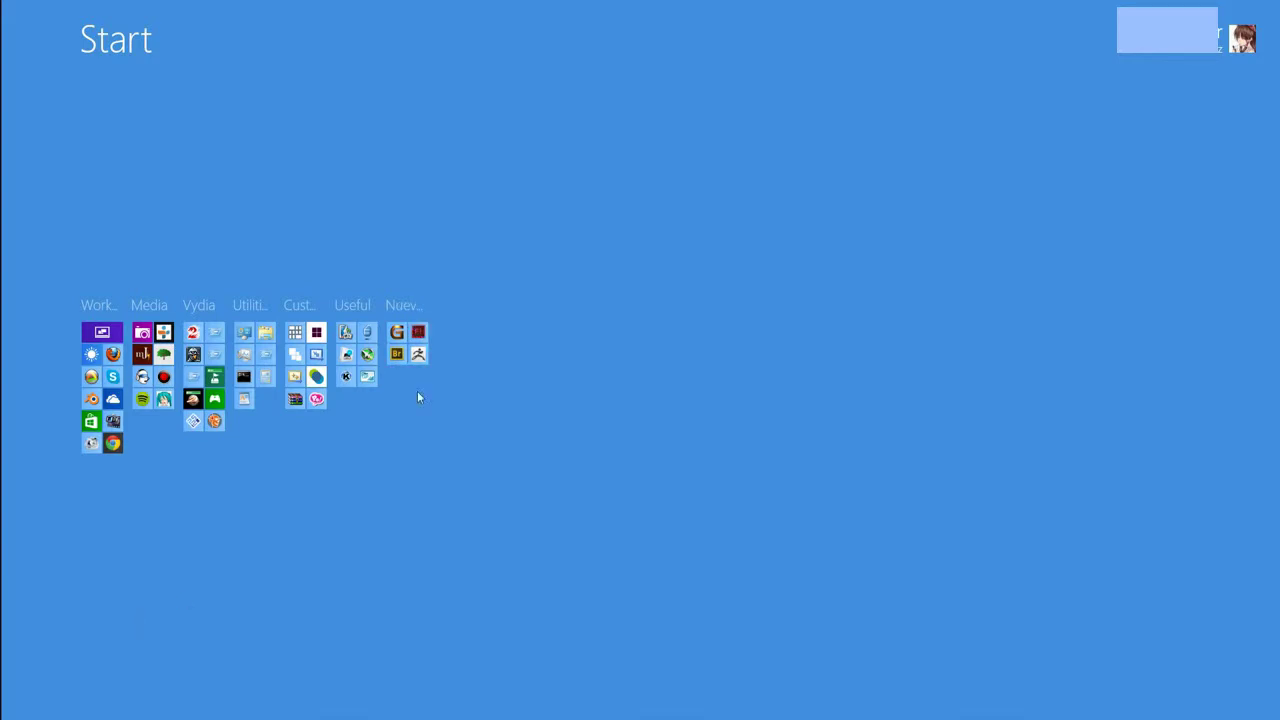
pyautogui.click(665, 314)
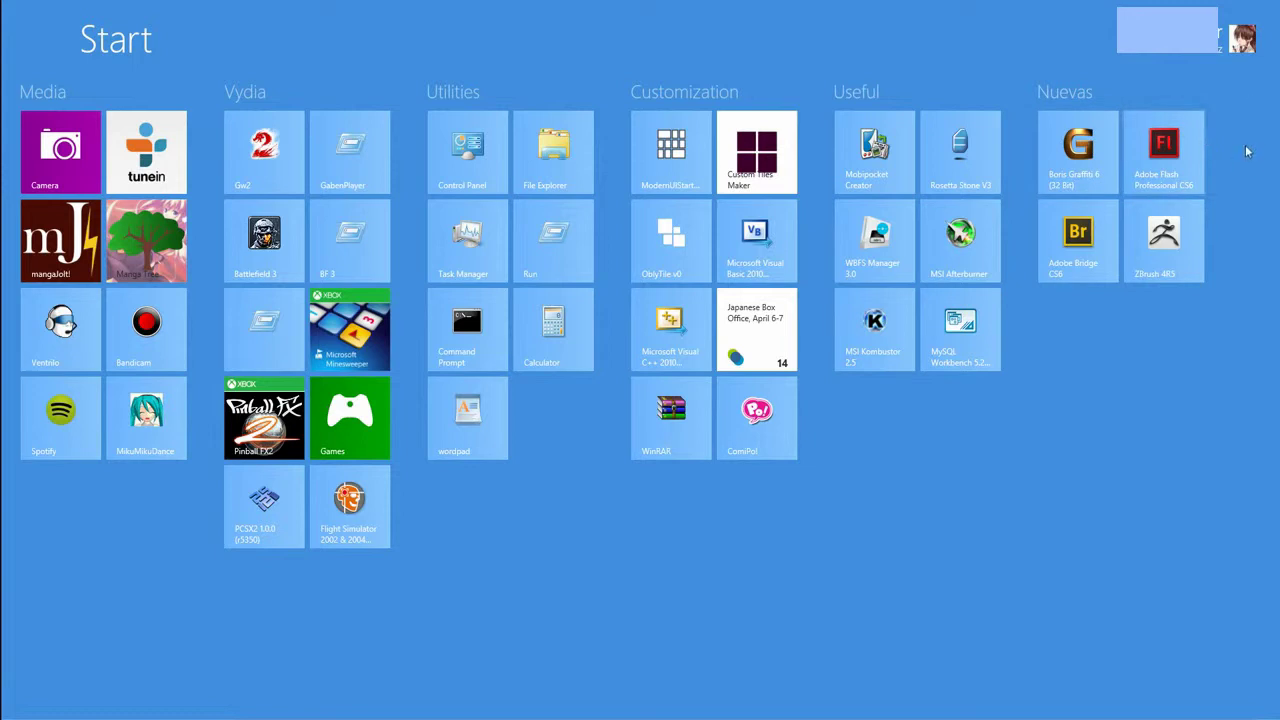
# Move the ZBrush 4R5 tile out of Nuevas into a separate group and name that group "Nuevo 2"
pyautogui.moveTo(1172, 240); pyautogui.dragTo(1250, 175)
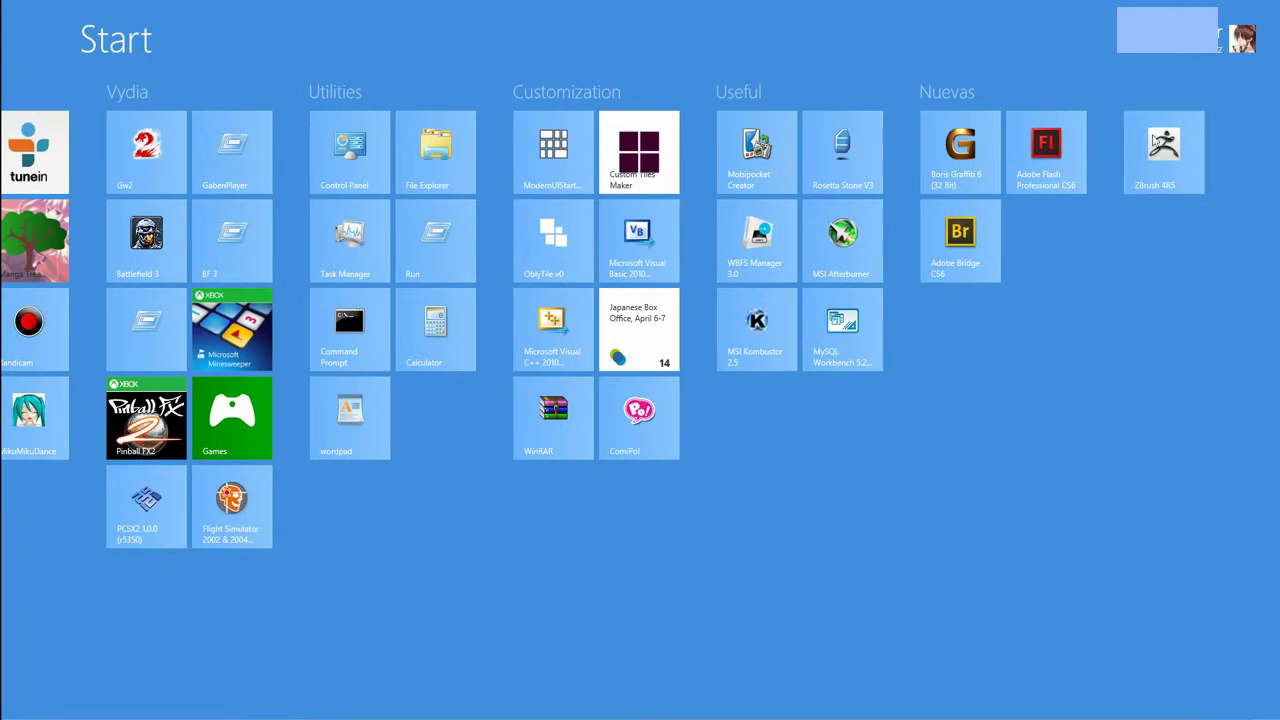
pyautogui.click(1266, 703)
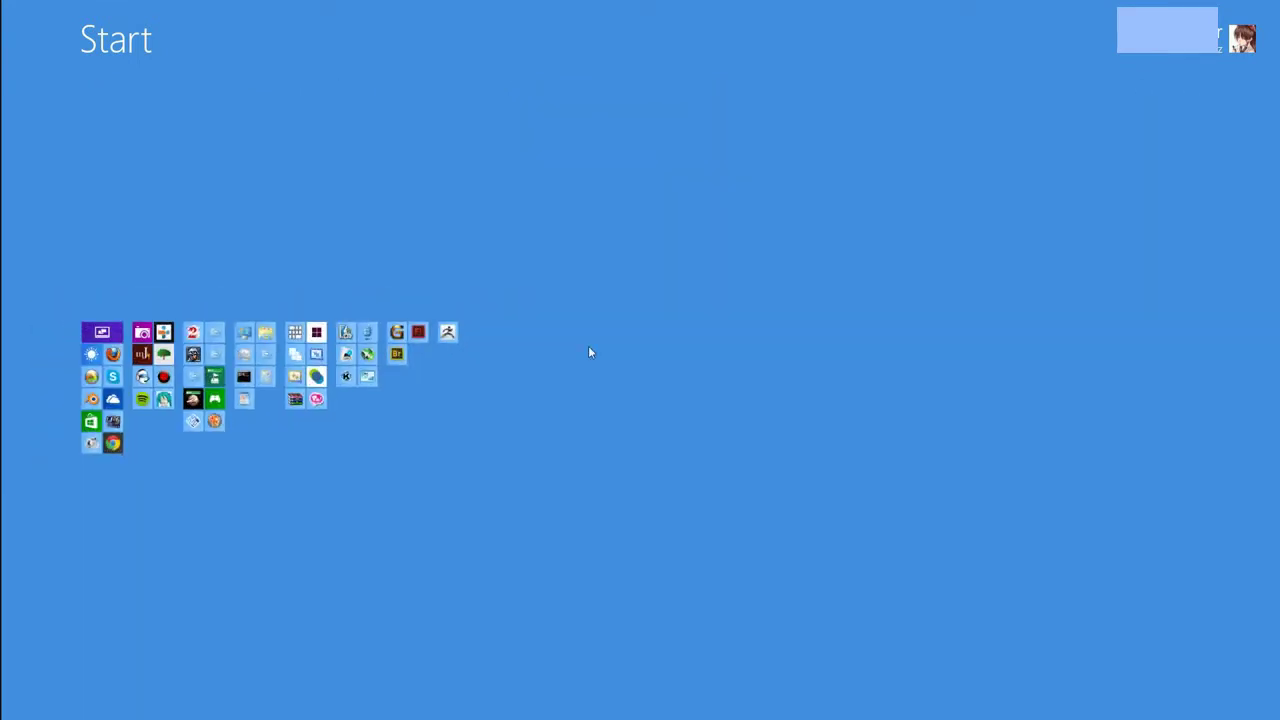
pyautogui.rightClick(450, 336)
pyautogui.click(41, 695)
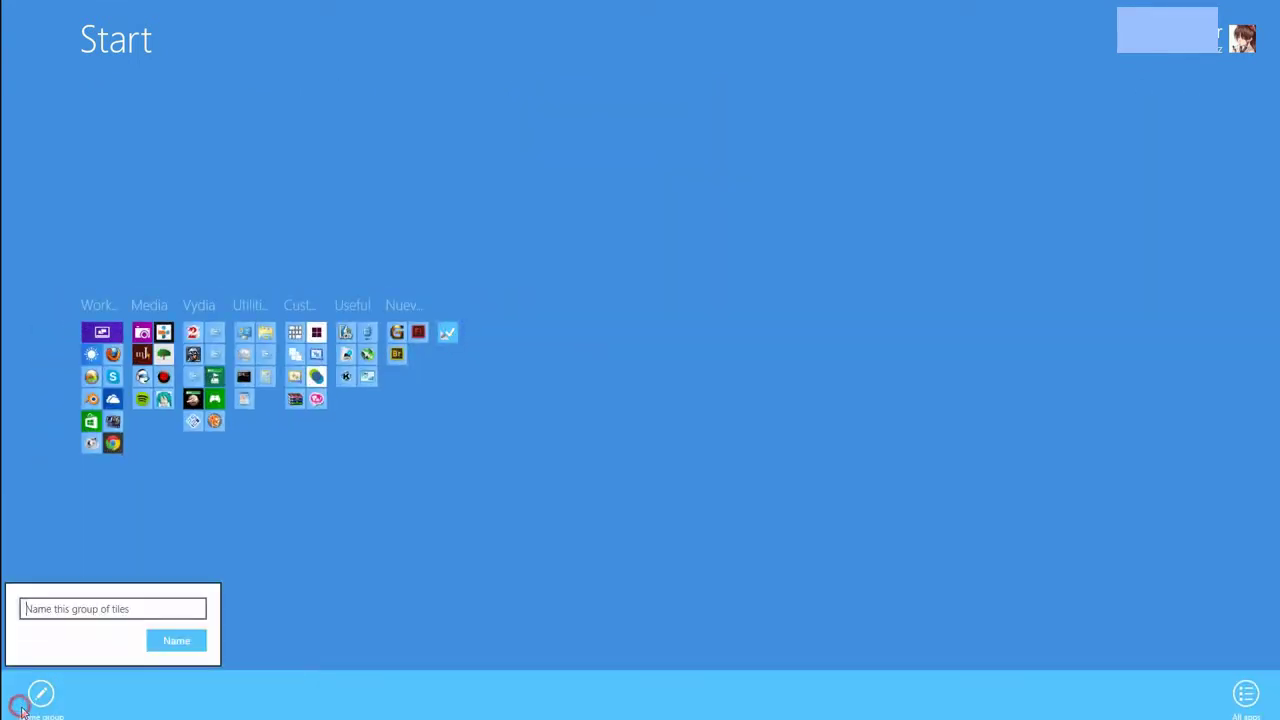
pyautogui.write('nuev')
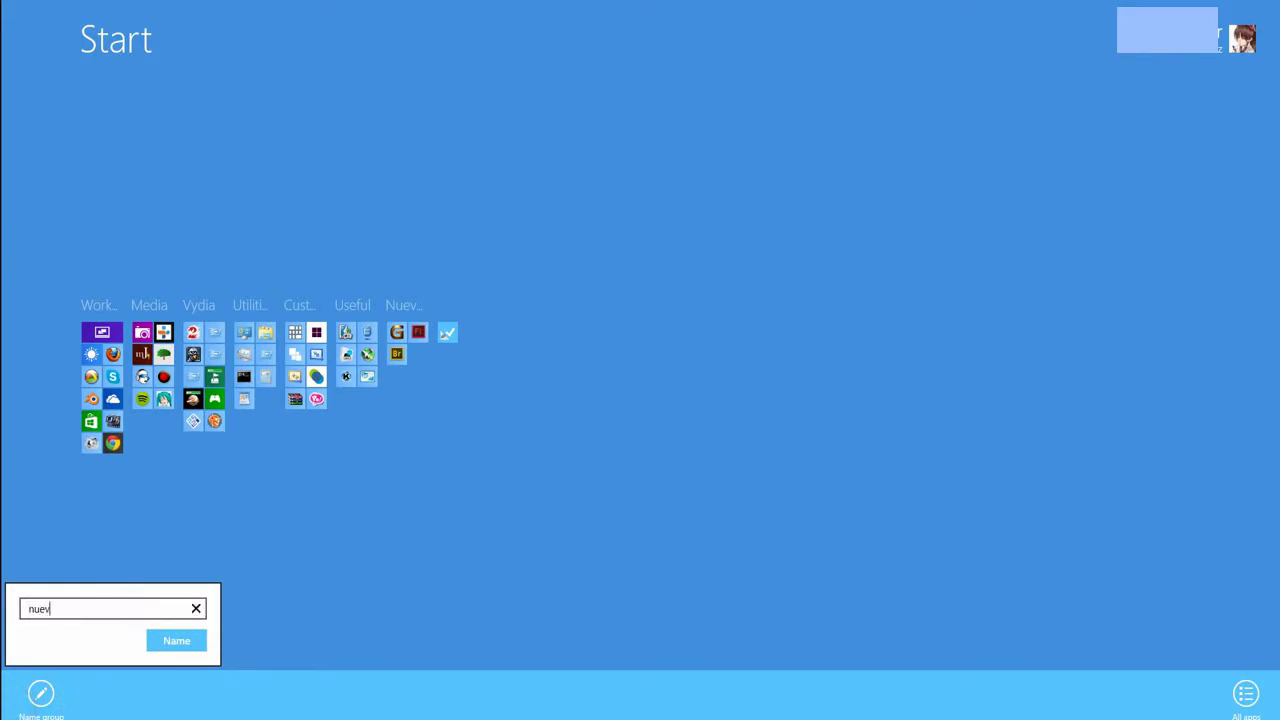
pyautogui.press('BackSpace')
pyautogui.press('BackSpace')
pyautogui.press('BackSpace')
pyautogui.write('Nuievv 2')
pyautogui.press('Return')
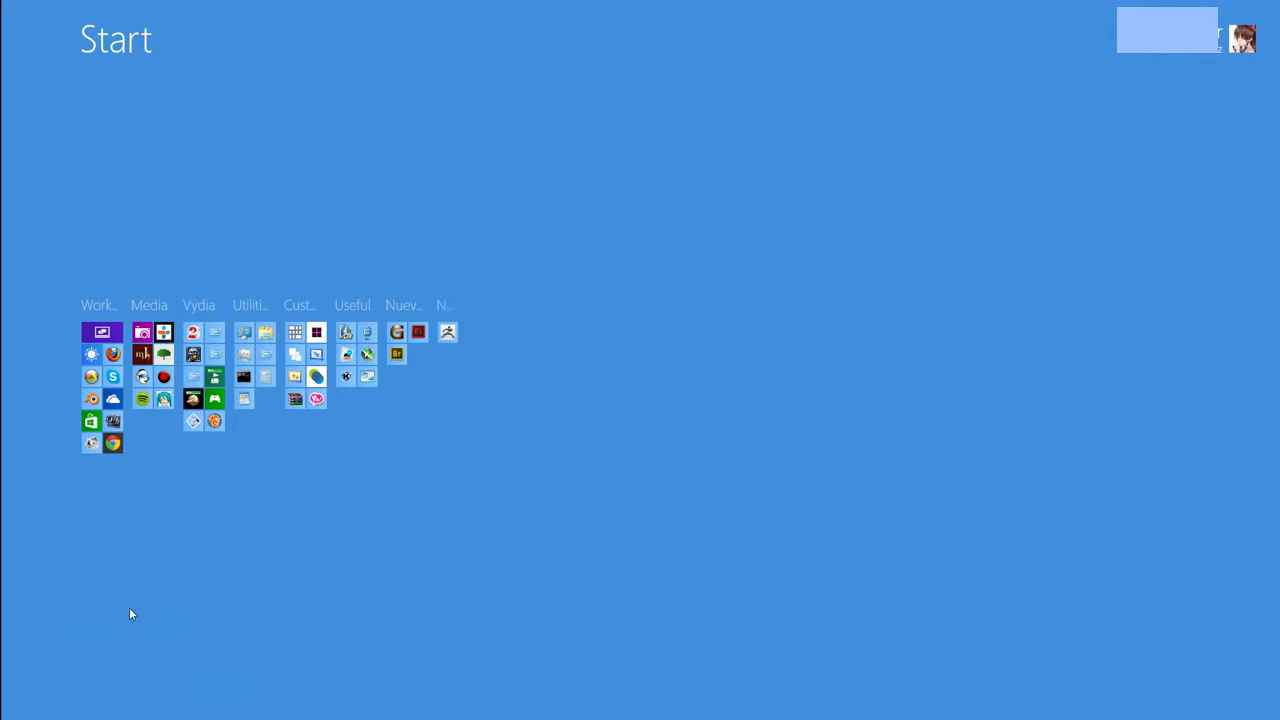
pyautogui.click(661, 425)
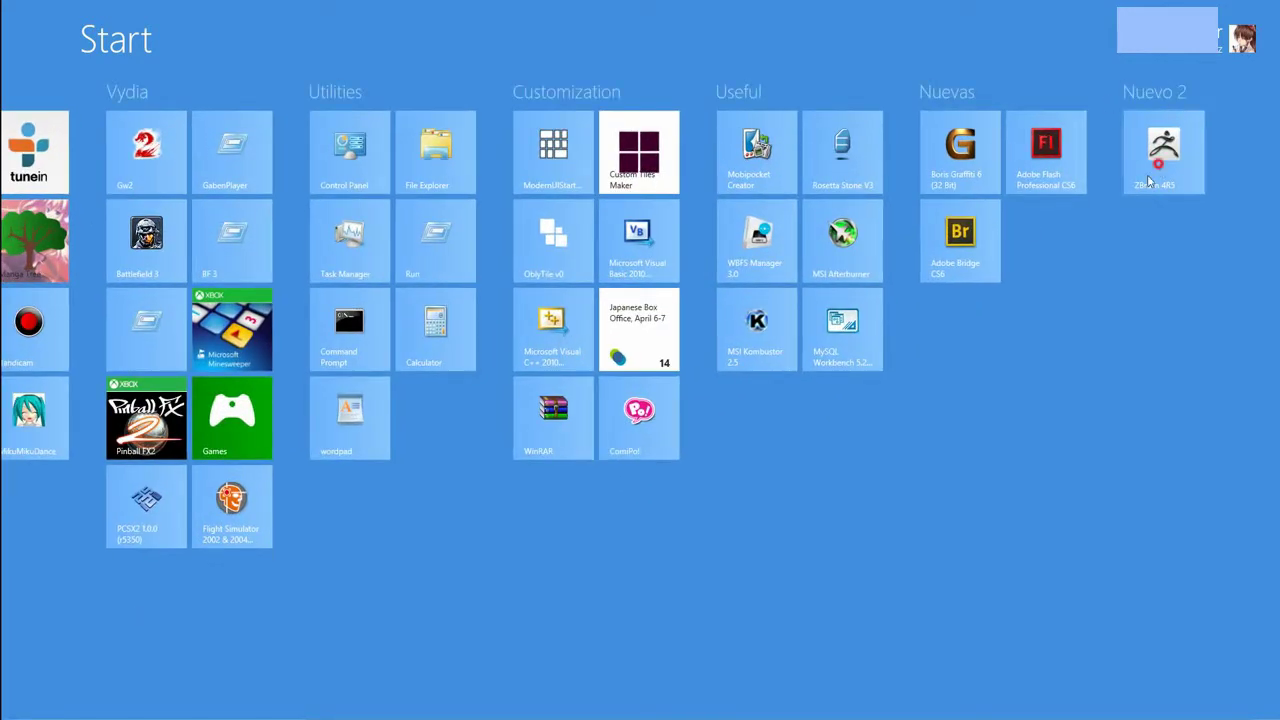
# Move the ZBrush 4R5 tile back into the Nuevas group beside Adobe Bridge CS6
pyautogui.moveTo(1162, 155); pyautogui.dragTo(1046, 240)
pyautogui.scroll(3, 766, 437)
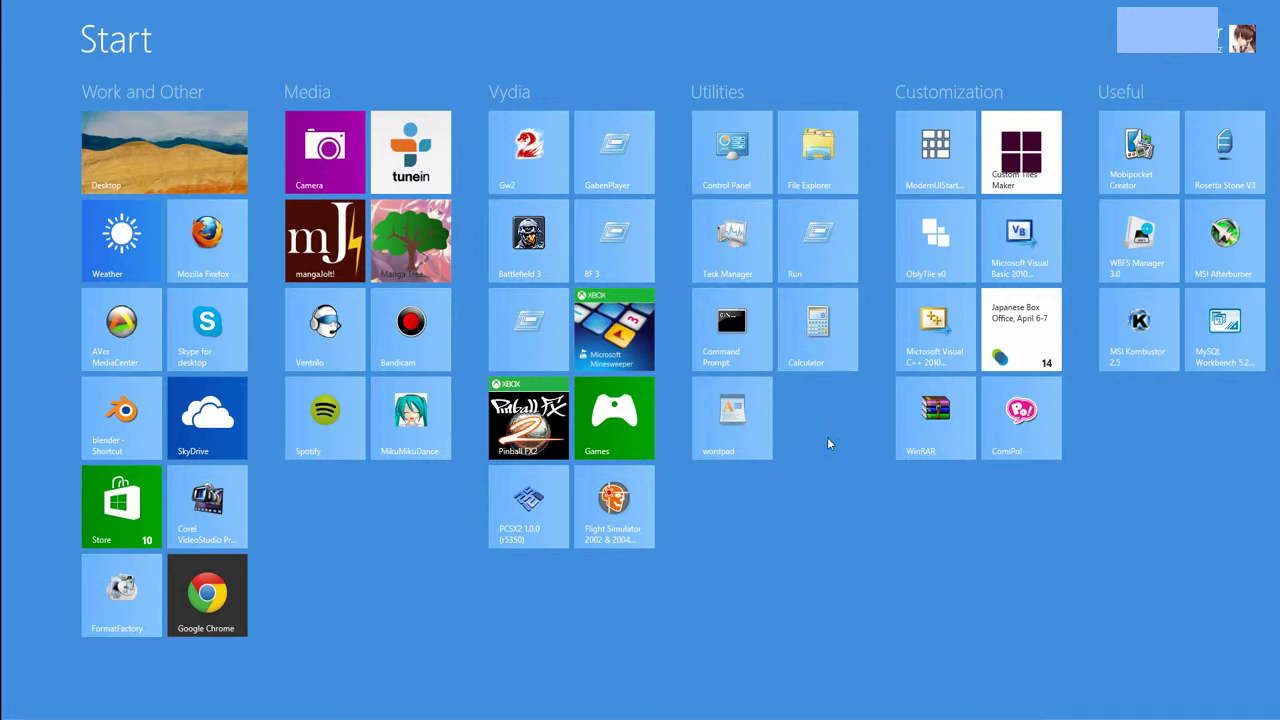
# Search the apps for "control", show the available options for Control Panel and dismiss them
pyautogui.write('control')
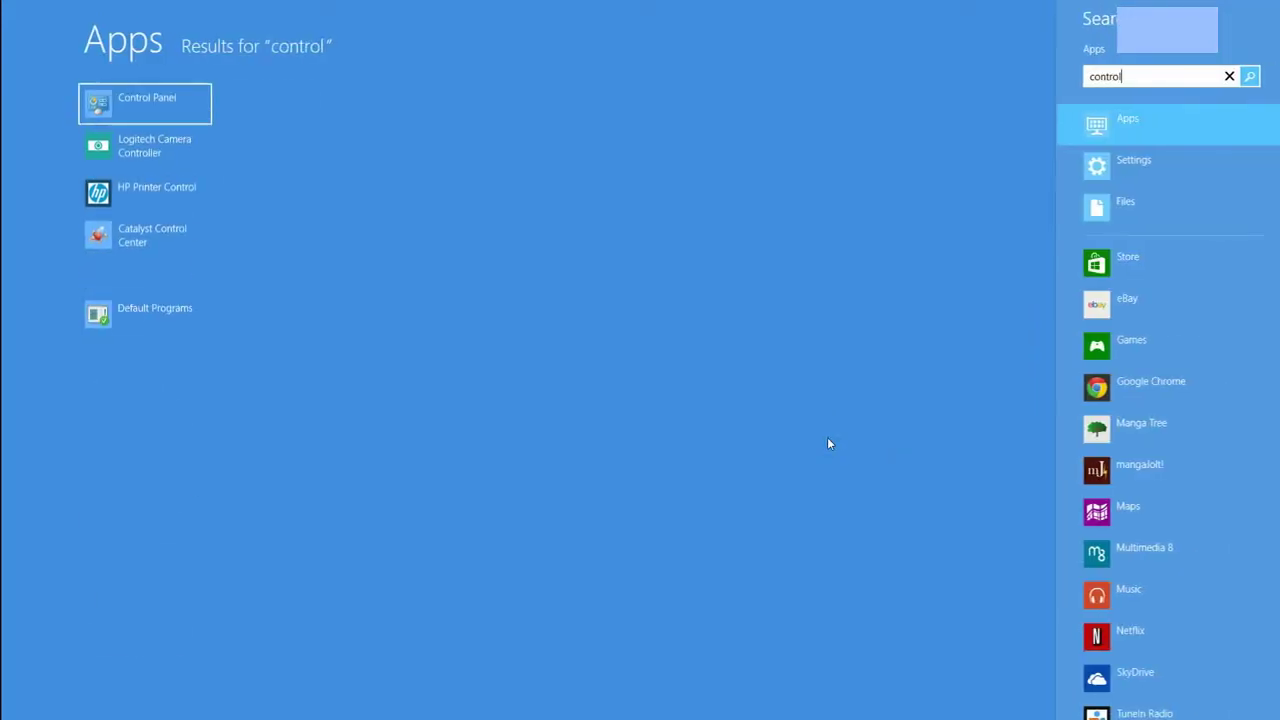
pyautogui.rightClick(119, 96)
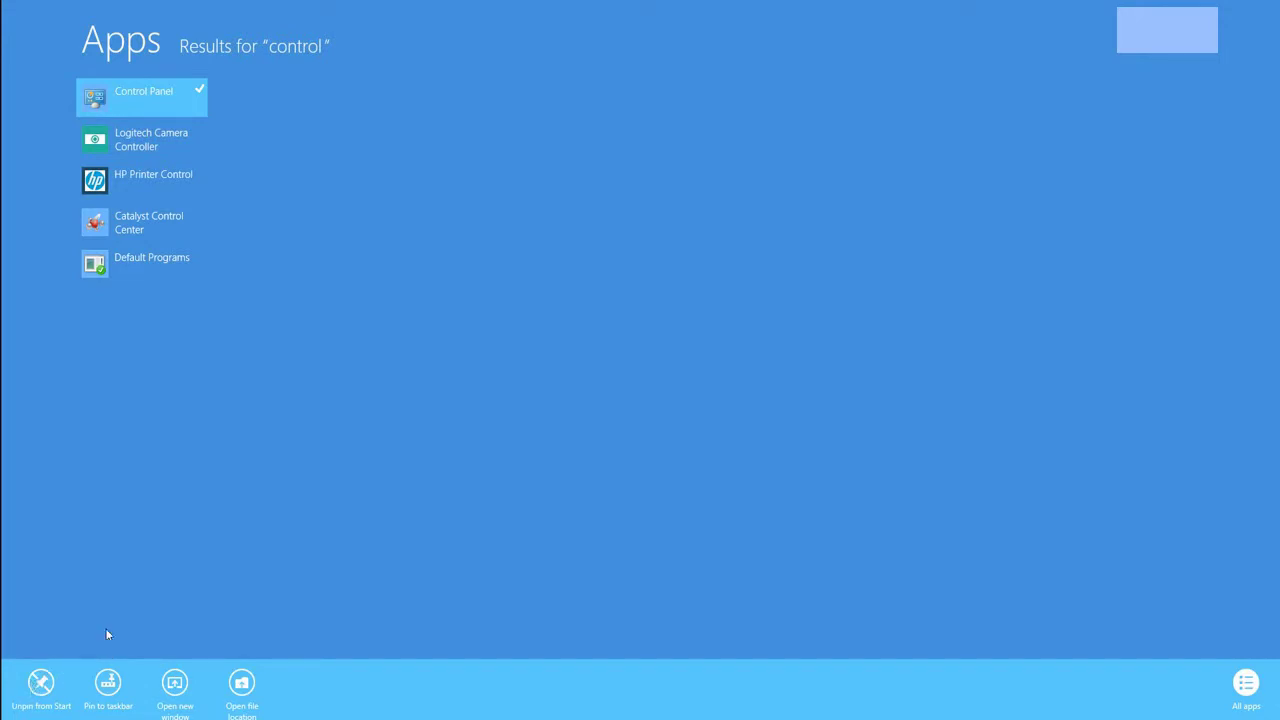
pyautogui.click(248, 522)
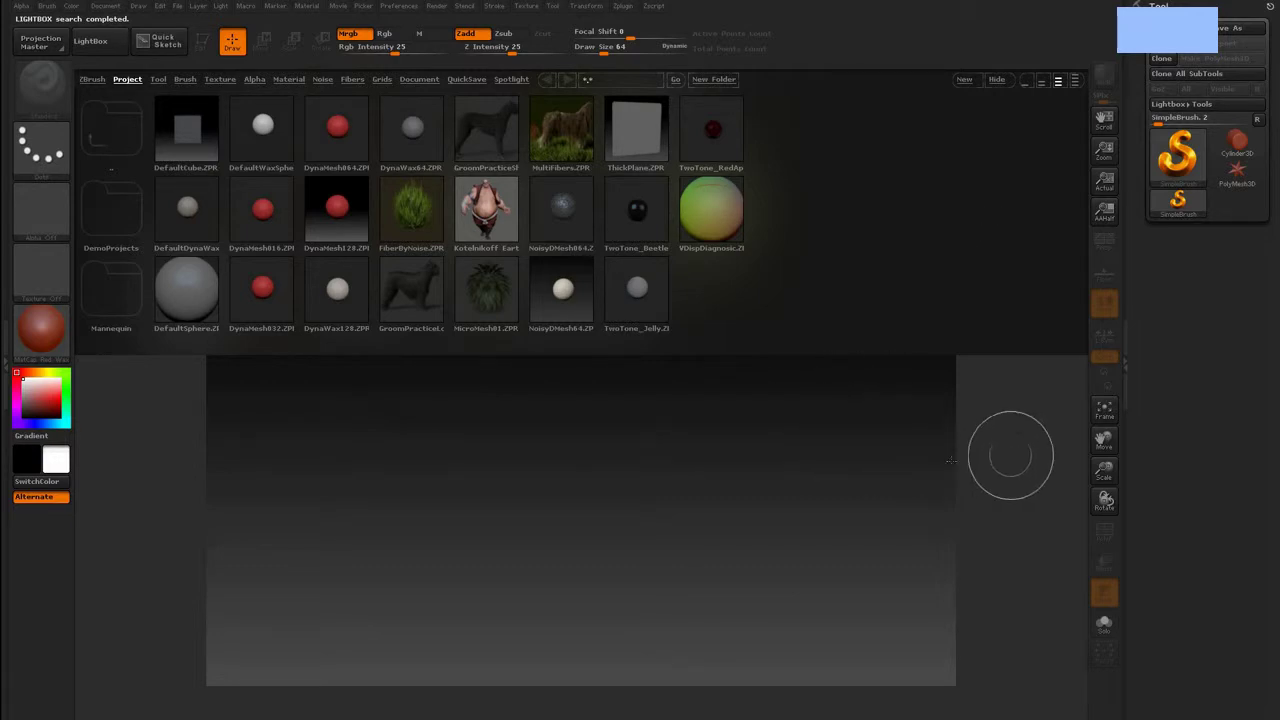
# Return from ZBrush to the Start screen and look over its tile groups from Work and Other through Nuevas
pyautogui.press('super')
pyautogui.scroll(-3, 598, 408)
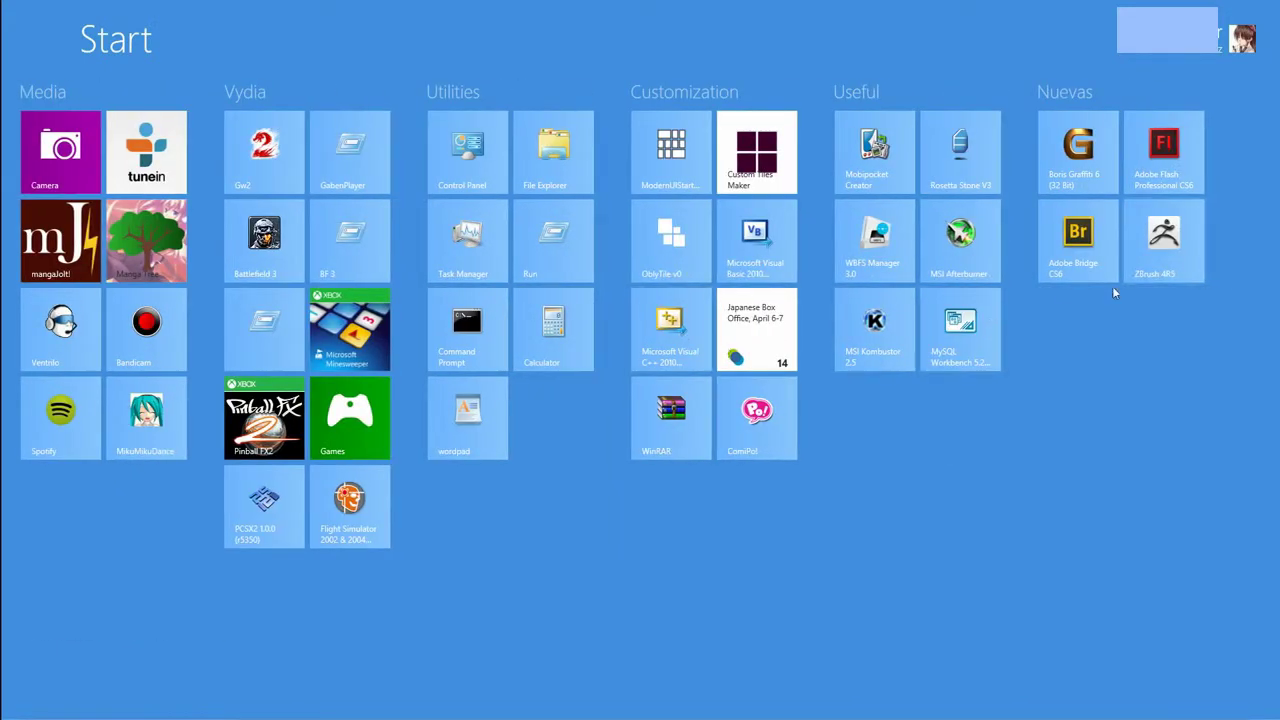
pyautogui.scroll(2, 1030, 363)
pyautogui.scroll(-2, 1025, 362)
pyautogui.scroll(2, 966, 362)
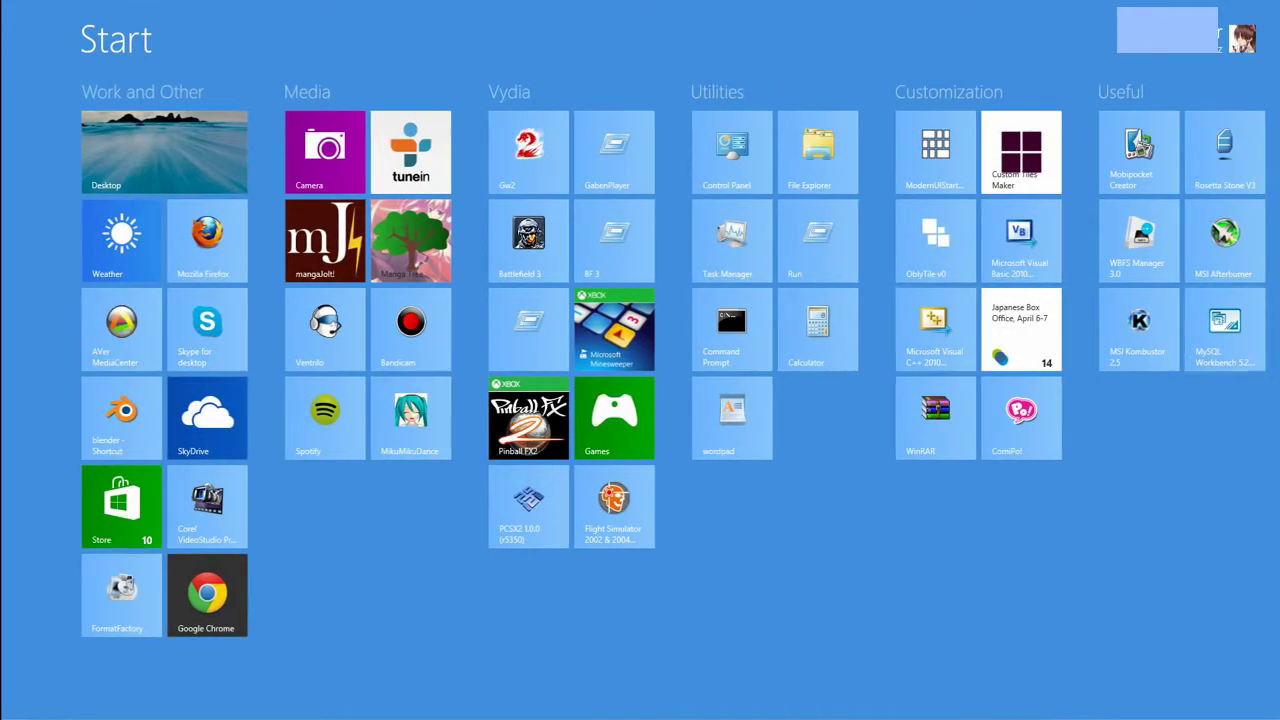
pyautogui.scroll(-2, 1229, 237)
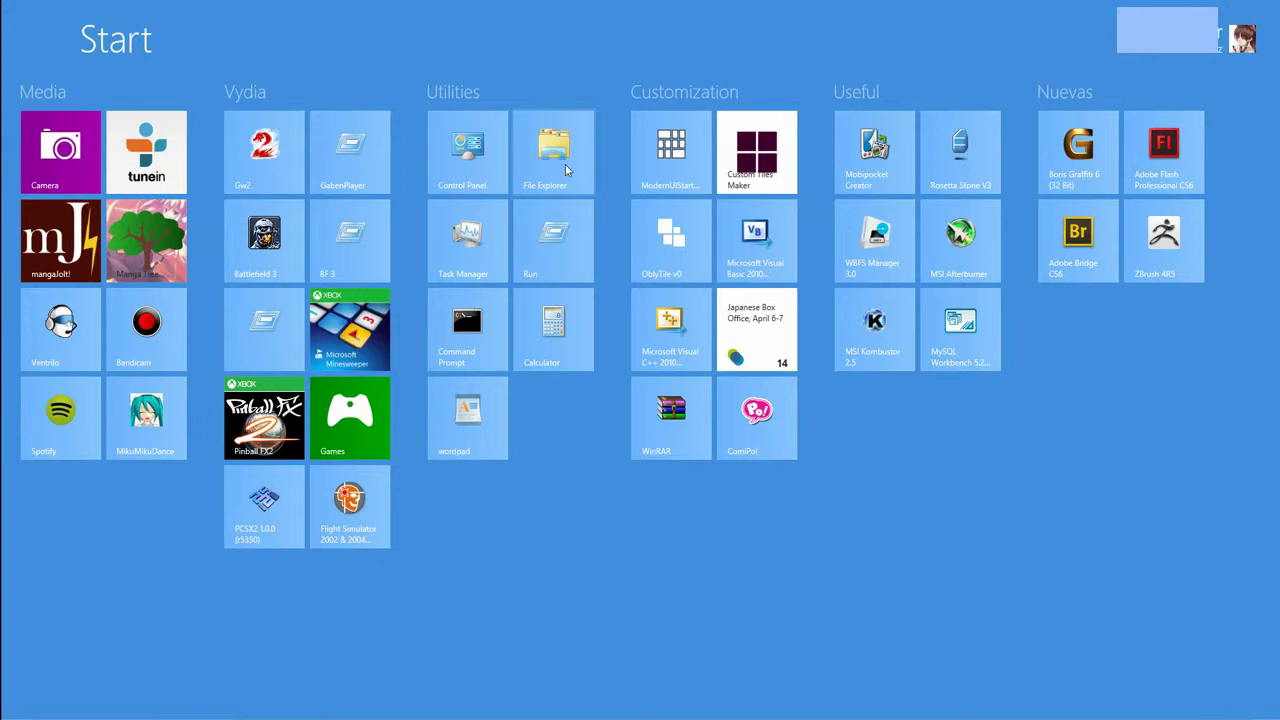
# Search the apps for "file" and bring up the available options for File Explorer
pyautogui.write('file')
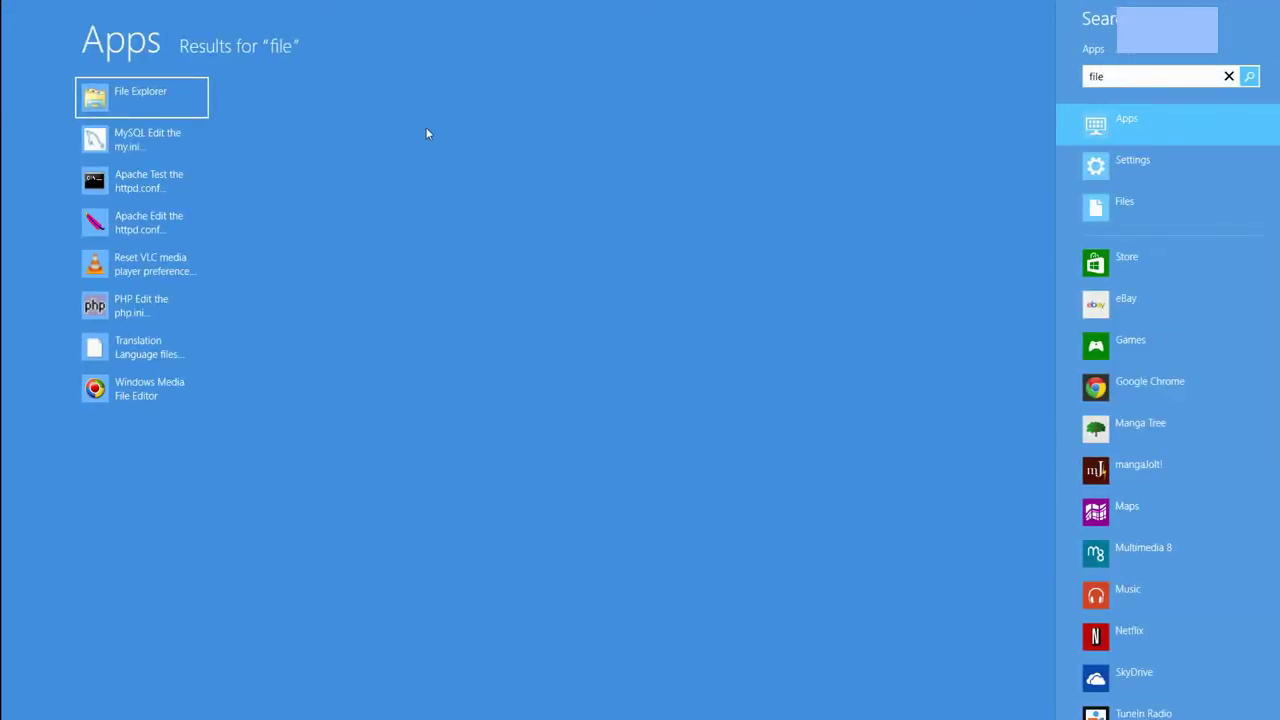
pyautogui.rightClick(110, 93)
pyautogui.rightClick(110, 93)
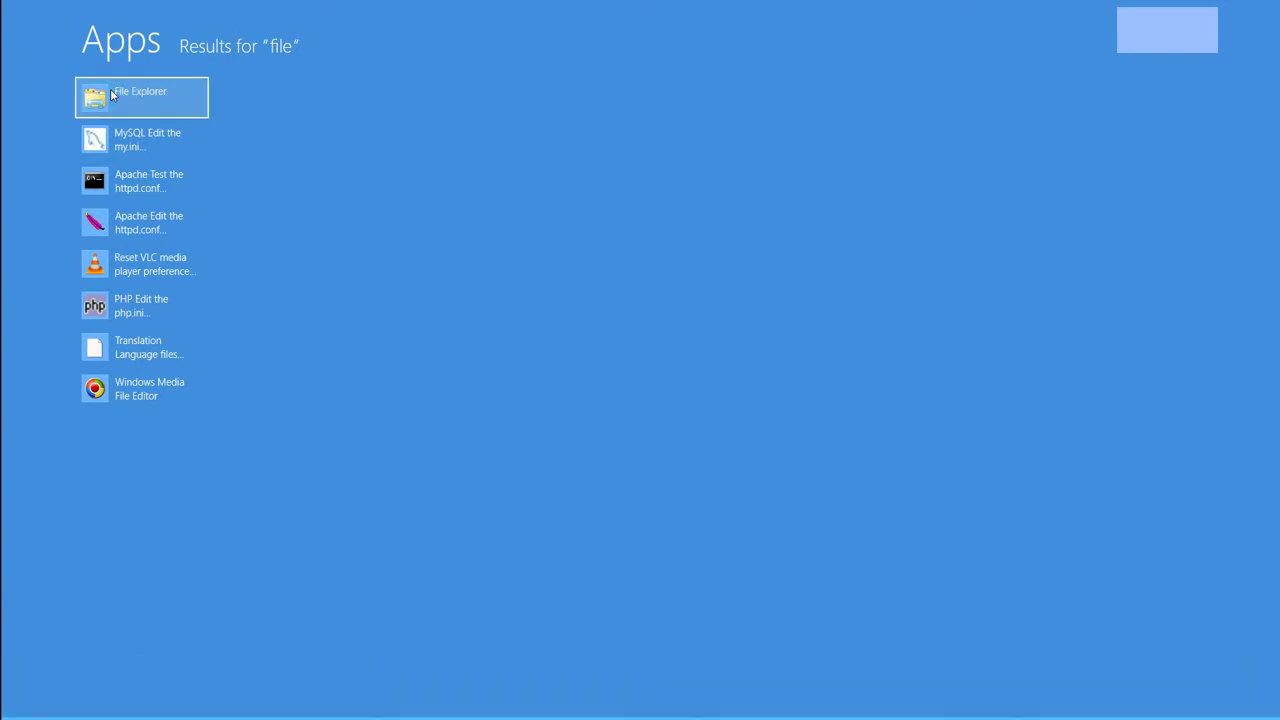
# Leave the app search results and look over the tile groups on the Start screen
pyautogui.click(386, 214)
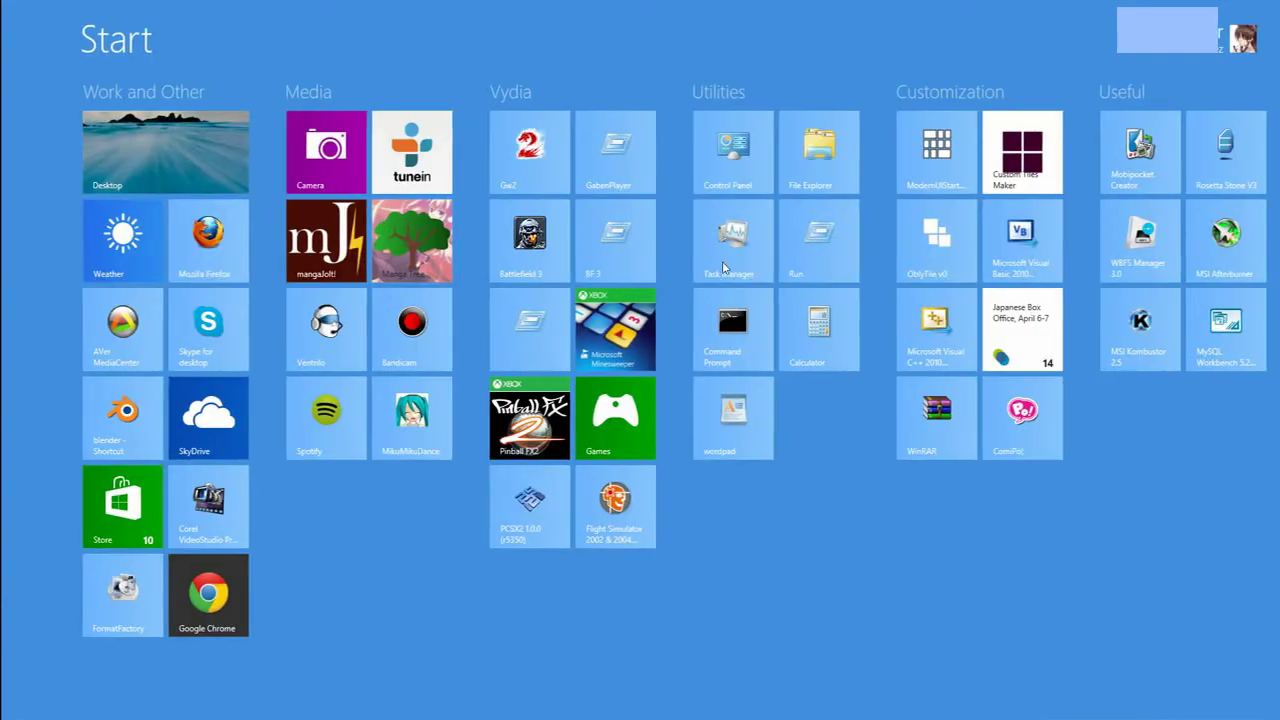
pyautogui.scroll(-1, 733, 290)
pyautogui.scroll(1, 733, 290)
pyautogui.scroll(-1, 733, 296)
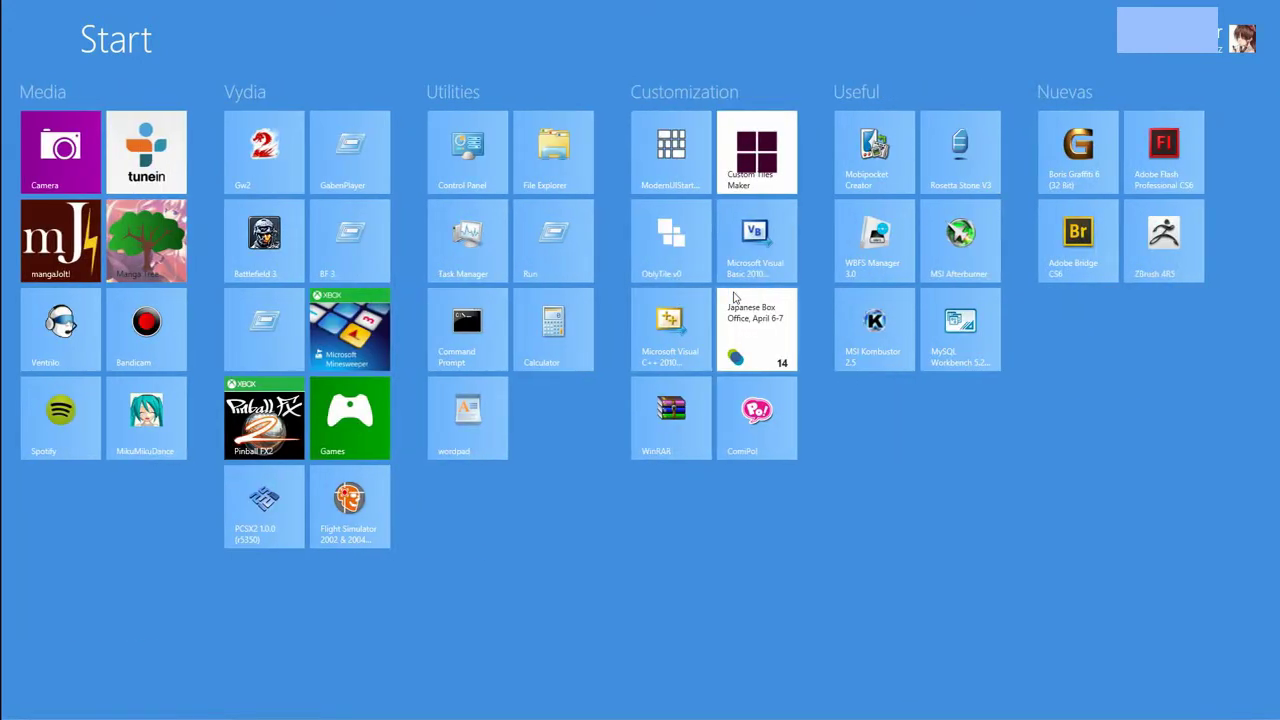
pyautogui.scroll(1, 735, 297)
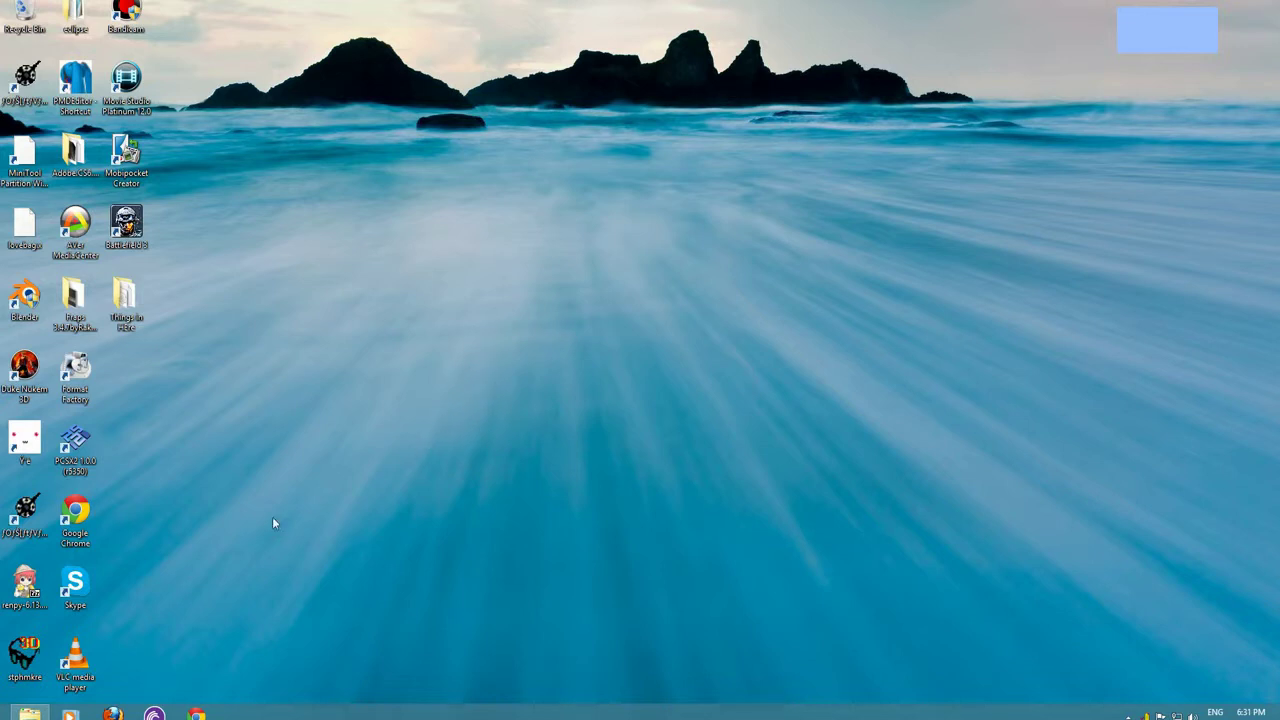
# Display the system shortcut menu with Device Manager, Control Panel and File Explorer over the desktop, and dismiss it
pyautogui.moveTo(2, 718)
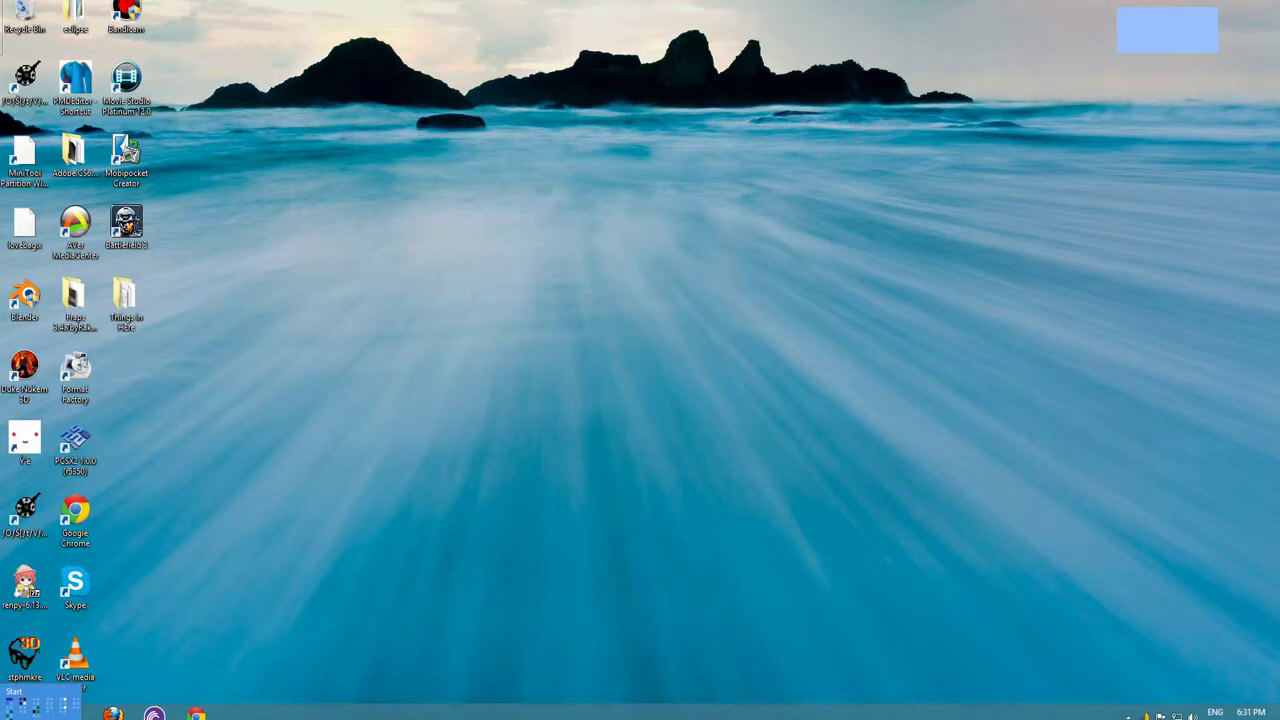
pyautogui.rightClick(2, 718)
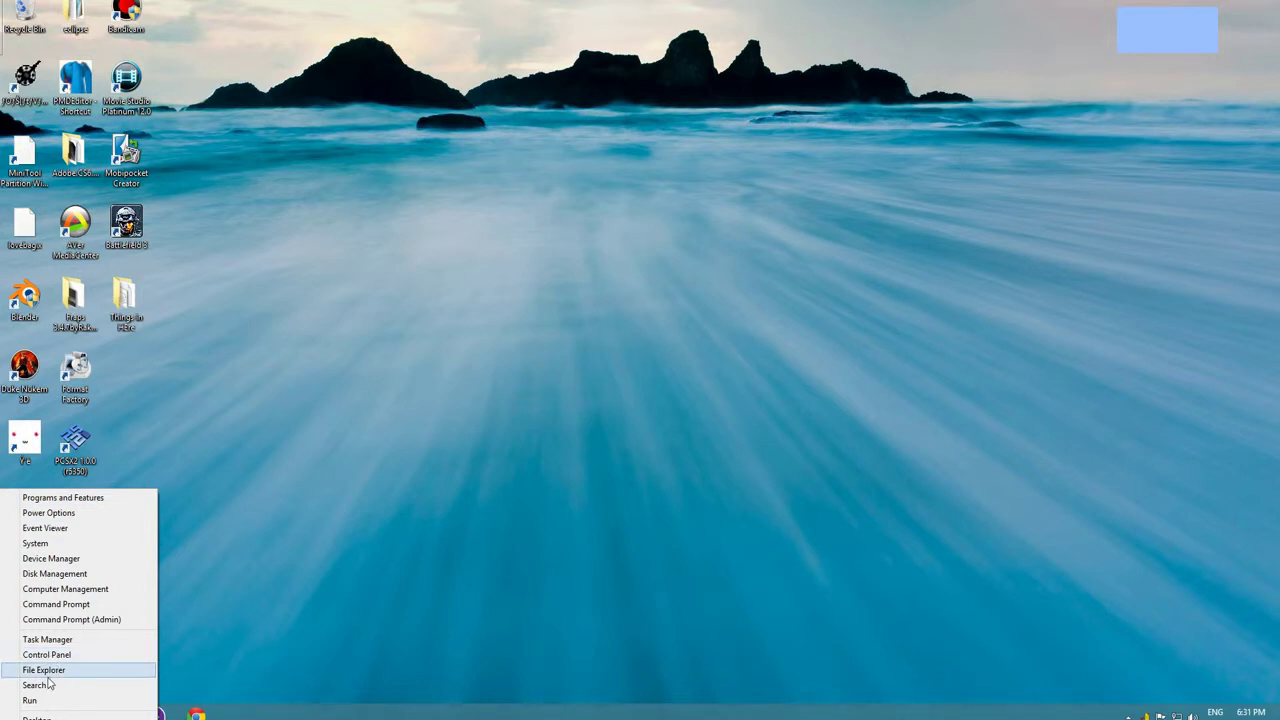
pyautogui.click(440, 506)
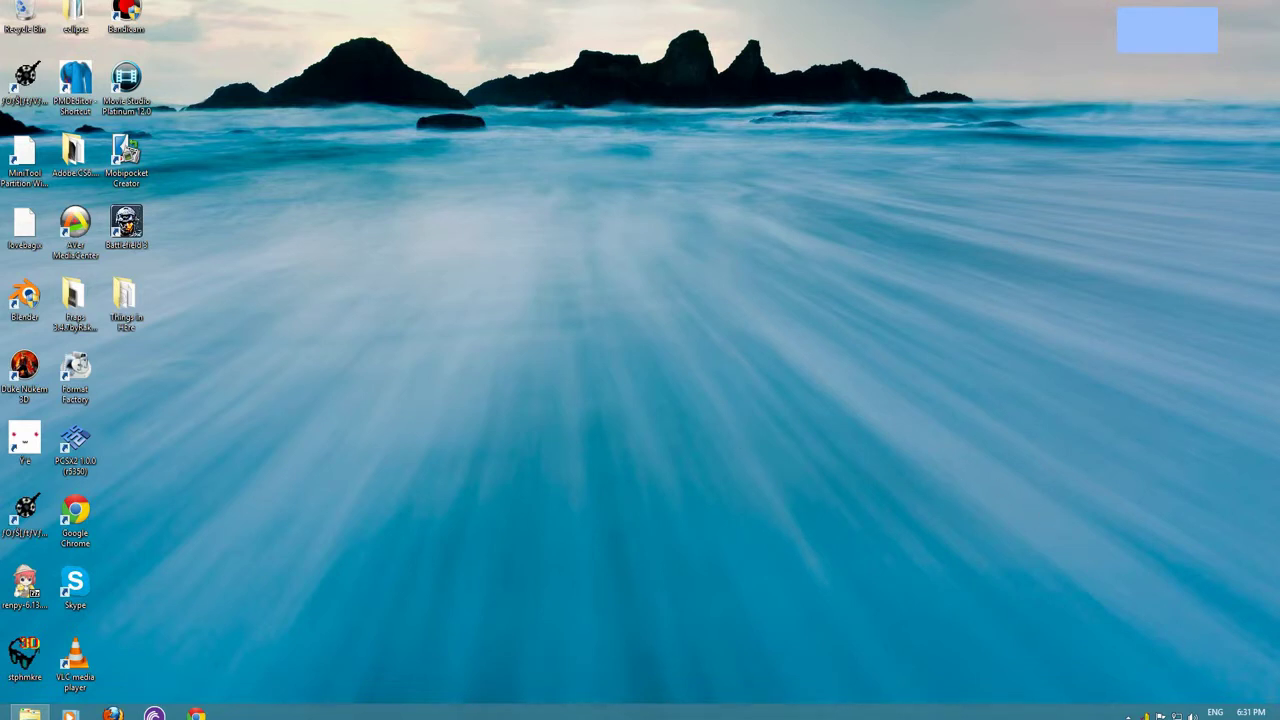
# Open the full PC settings from the desktop's Settings charm
pyautogui.moveTo(1278, 716)
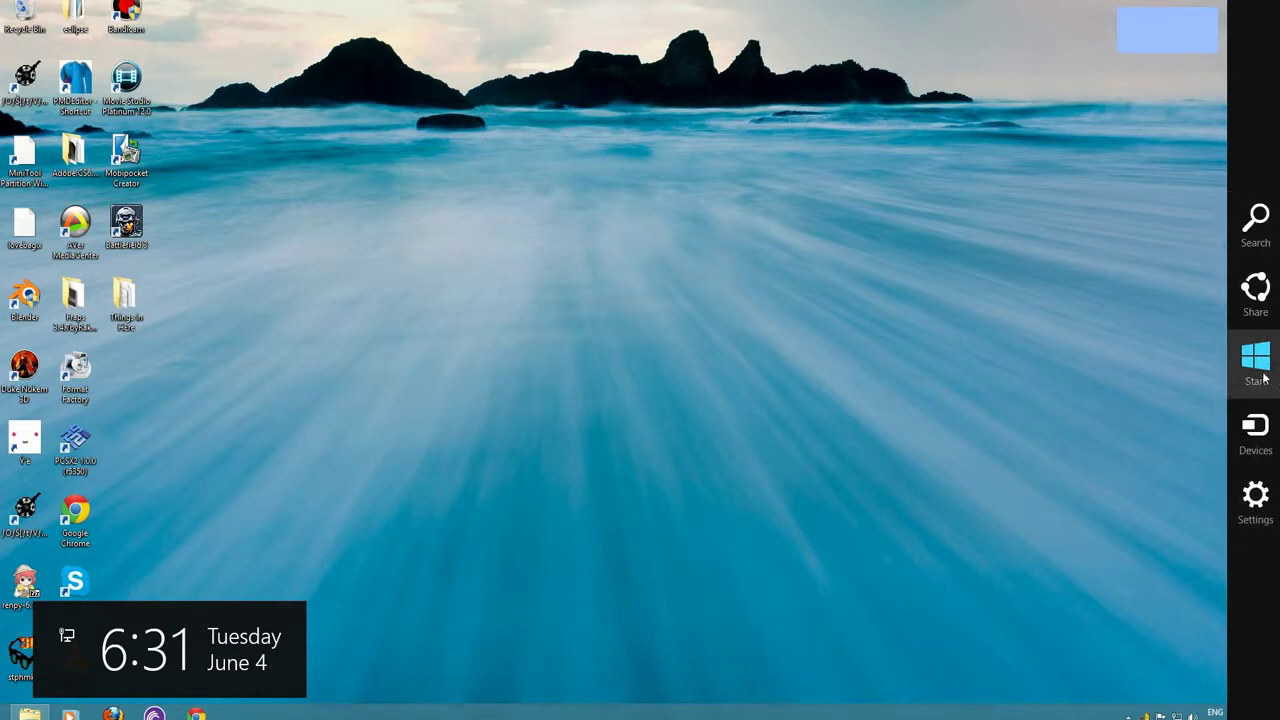
pyautogui.click(1251, 493)
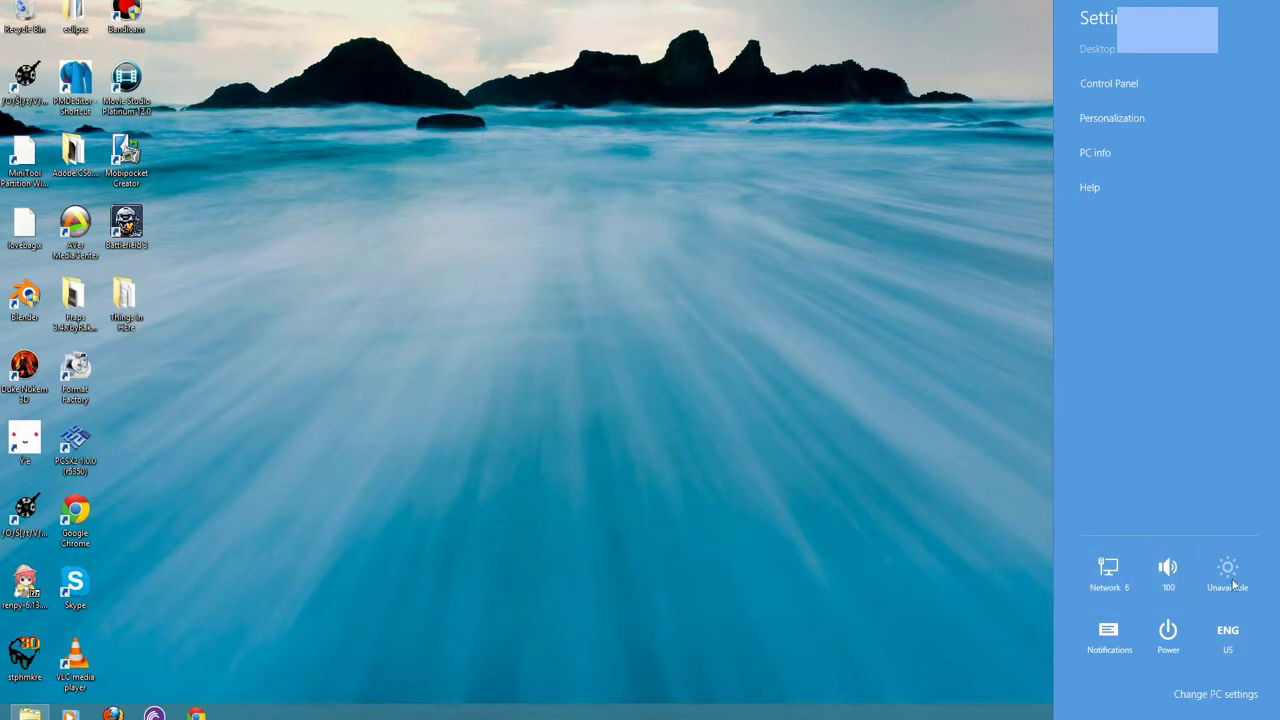
pyautogui.click(1204, 694)
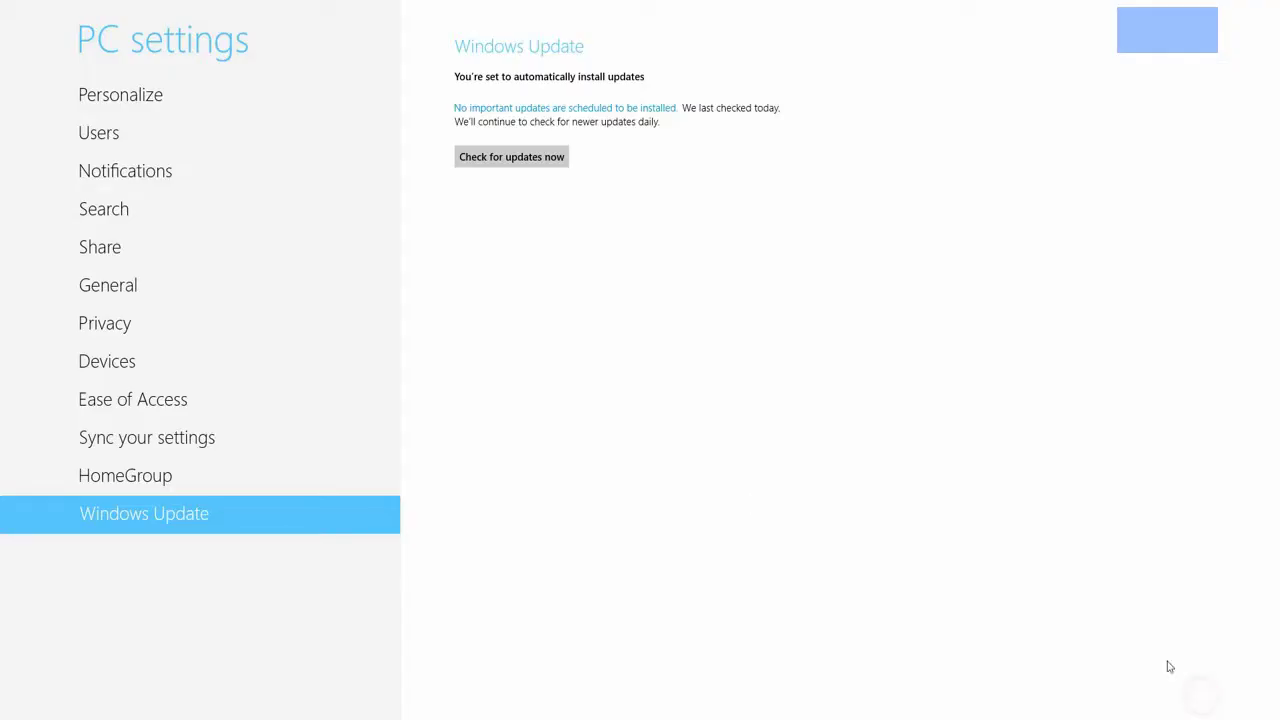
# View the HomeGroup, Windows Update, Devices, Search, Notifications and Users pages of PC settings
pyautogui.click(126, 480)
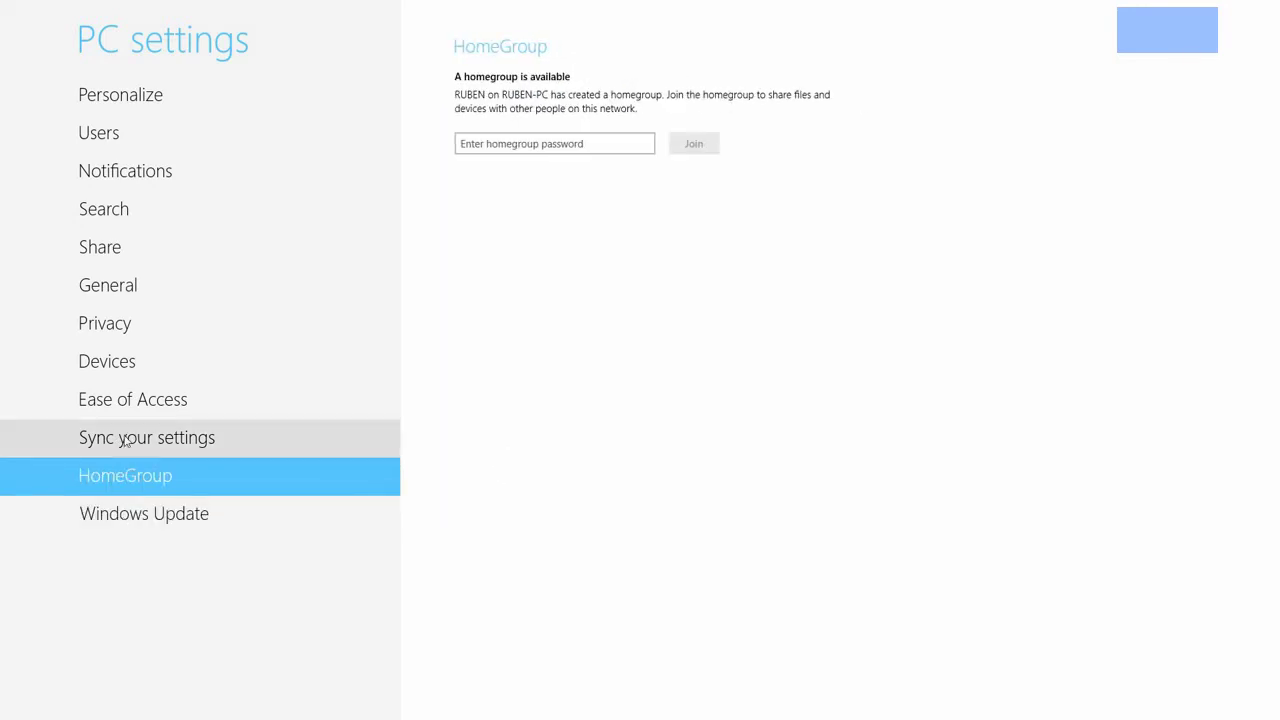
pyautogui.click(118, 510)
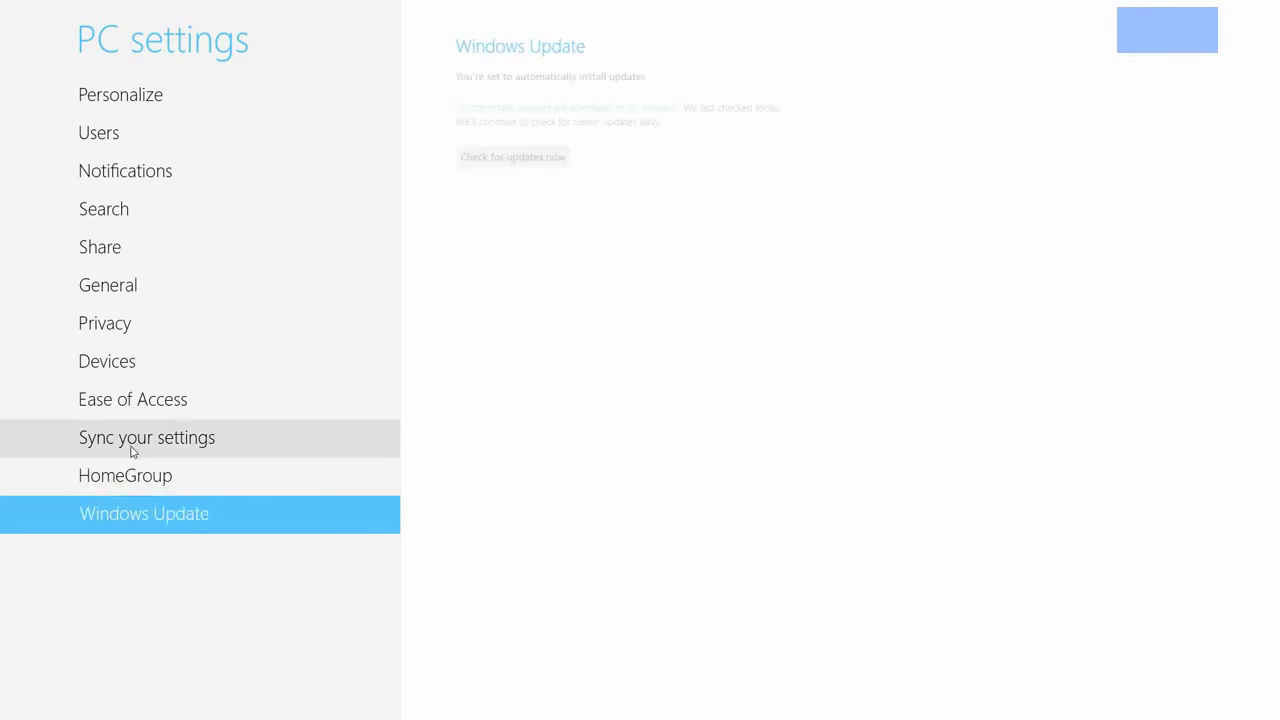
pyautogui.click(103, 367)
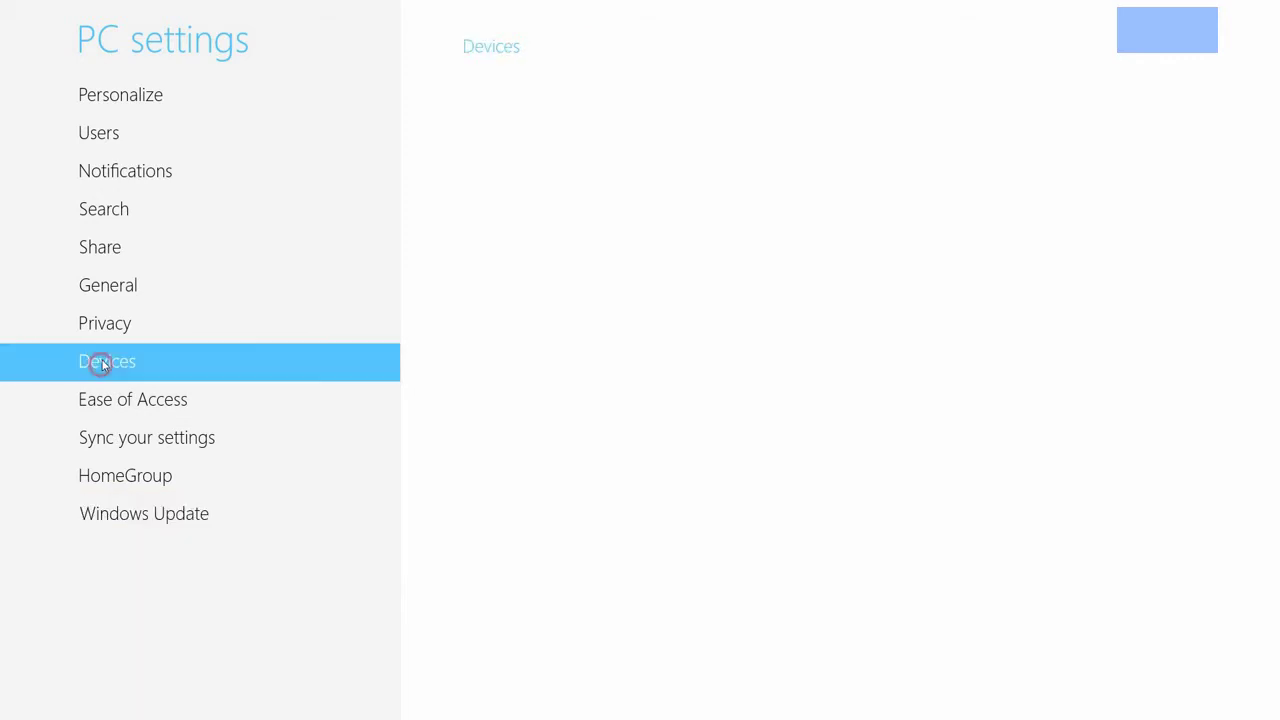
pyautogui.click(128, 219)
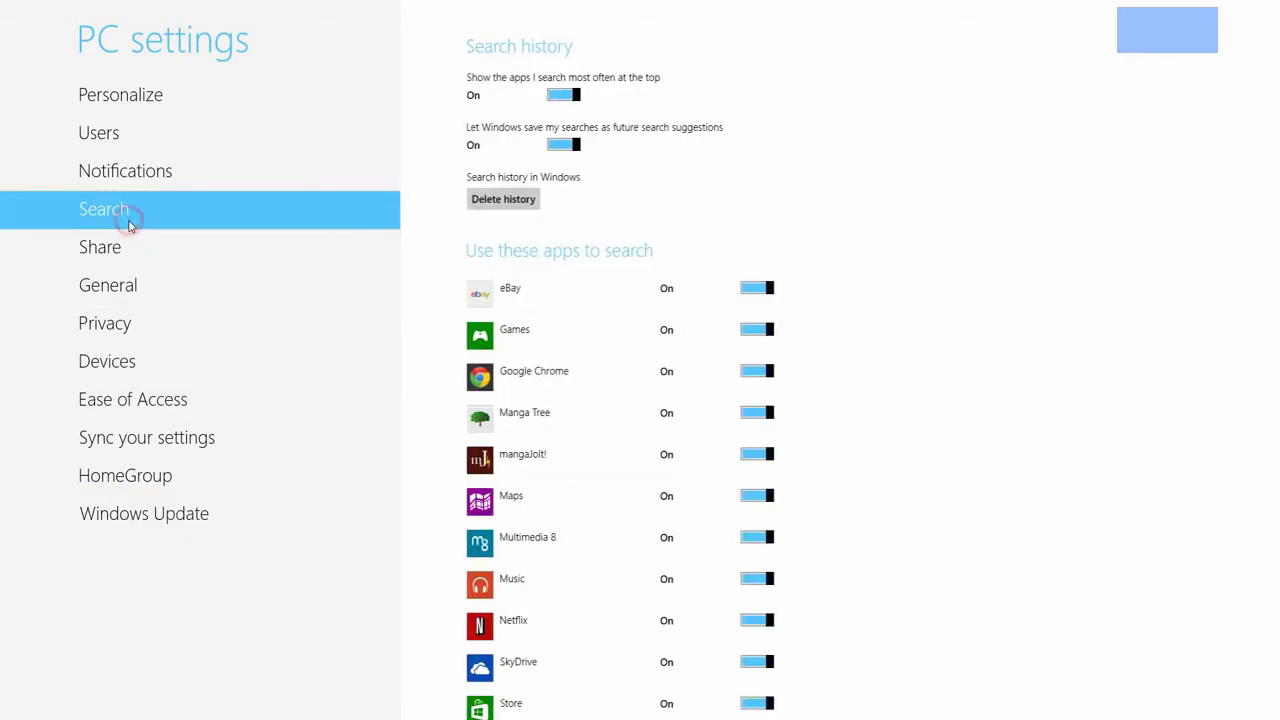
pyautogui.click(114, 172)
pyautogui.click(111, 133)
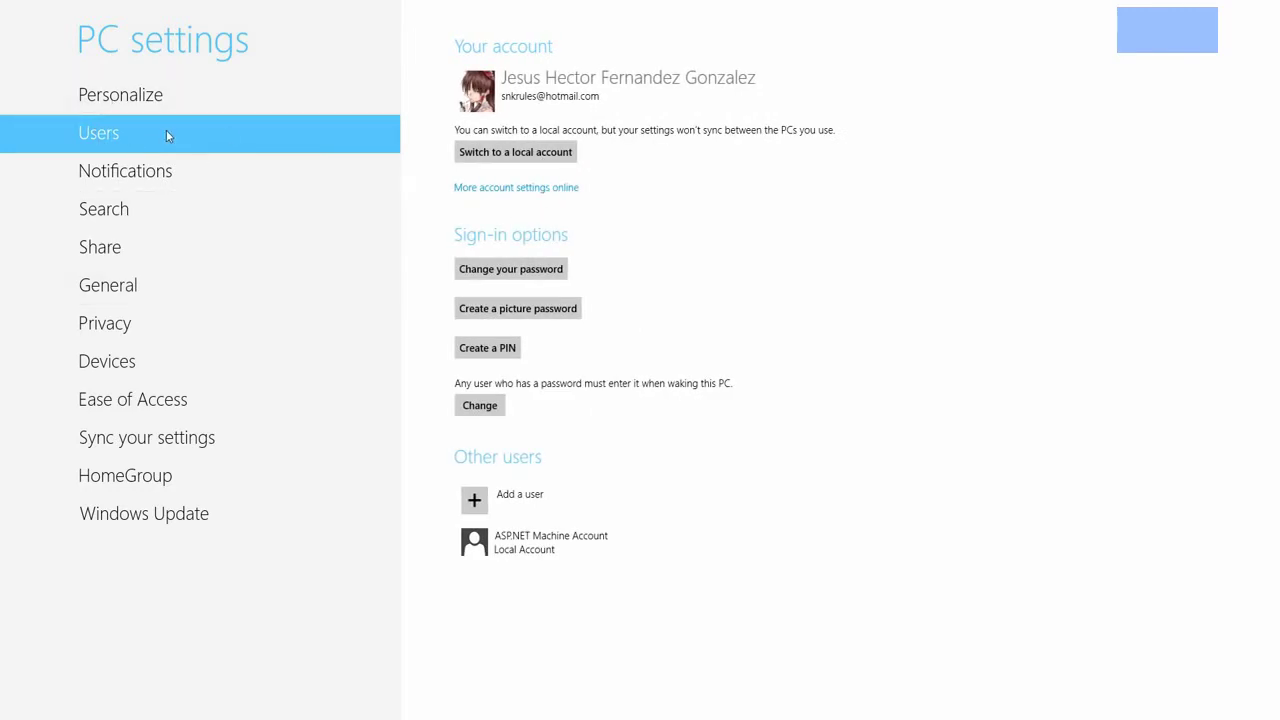
# View the Personalize options for the lock screen, Start screen and account picture, and return to the Start screen
pyautogui.click(85, 95)
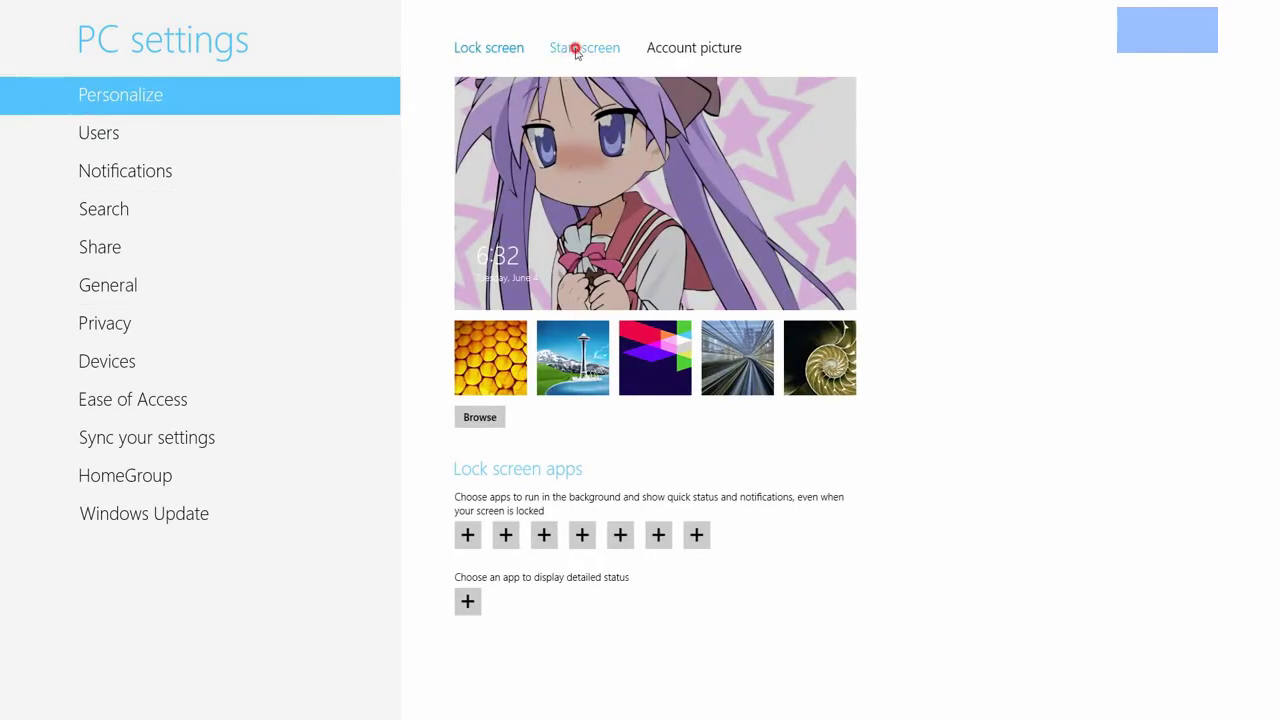
pyautogui.click(574, 49)
pyautogui.click(709, 50)
pyautogui.click(598, 50)
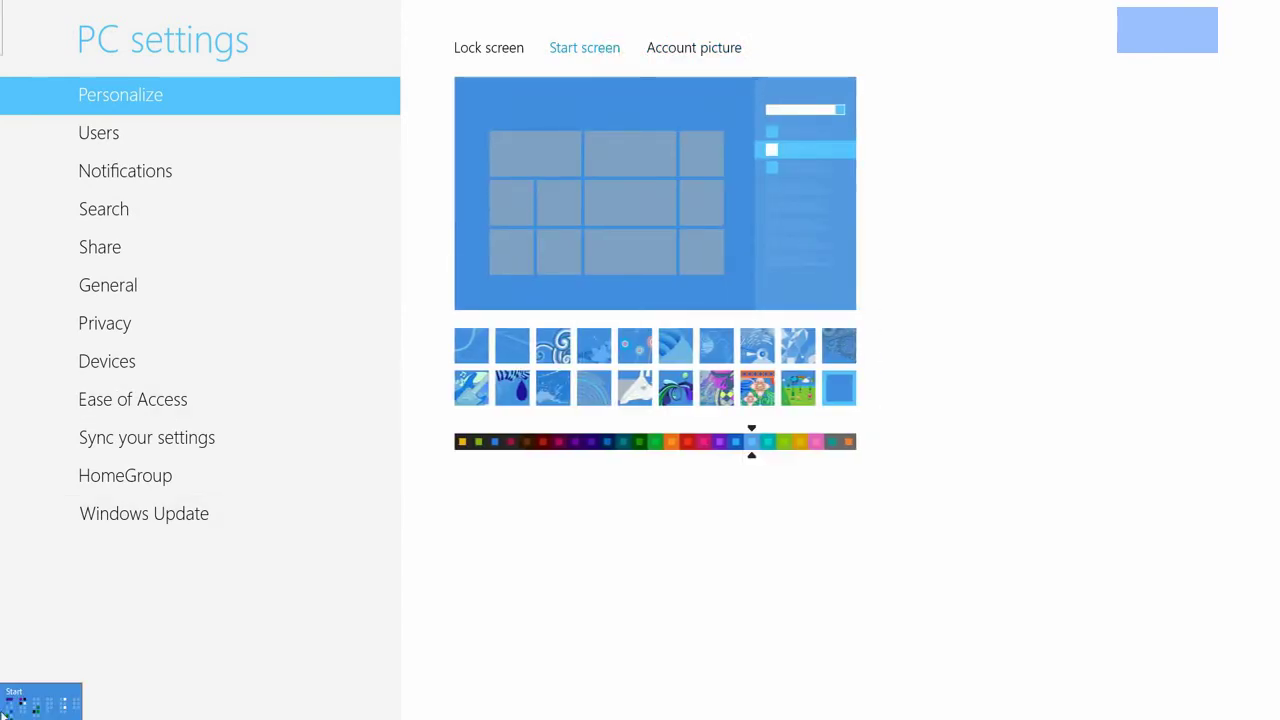
pyautogui.click(5, 715)
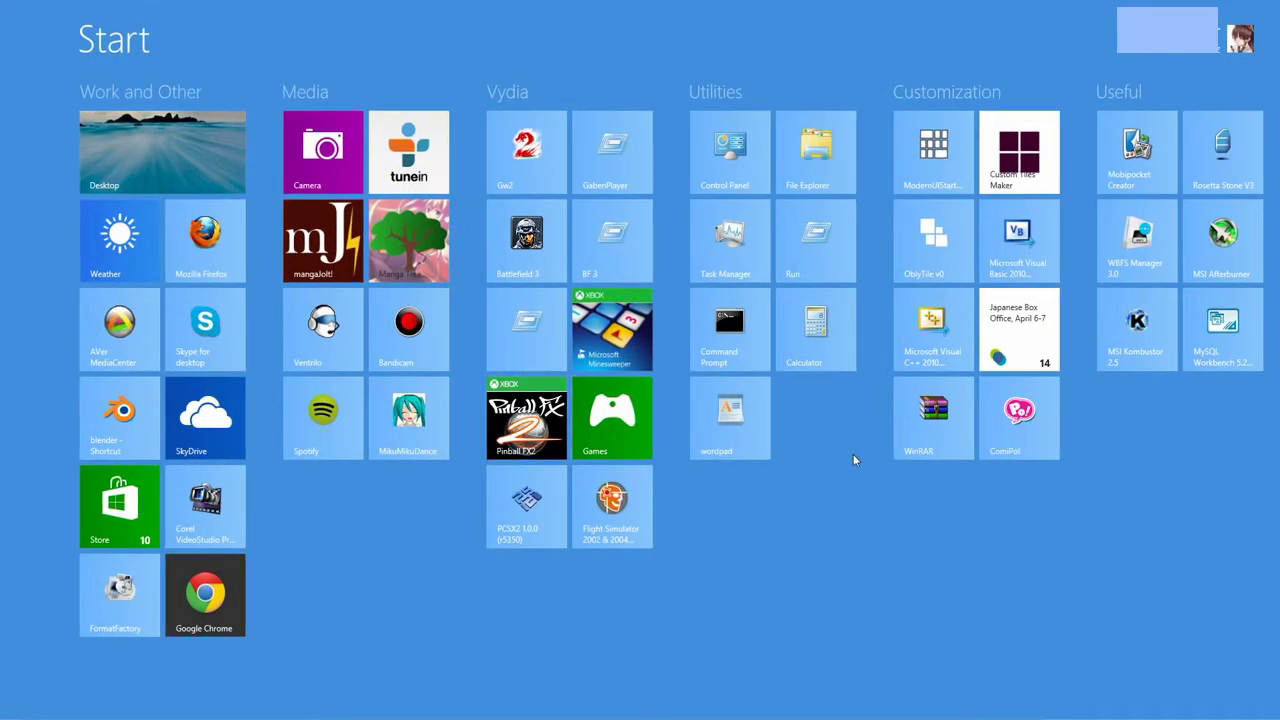
# Show the Start screen's Settings charm with its power option, and close it
pyautogui.moveTo(1272, 290)
pyautogui.scroll(-2, 1104, 585)
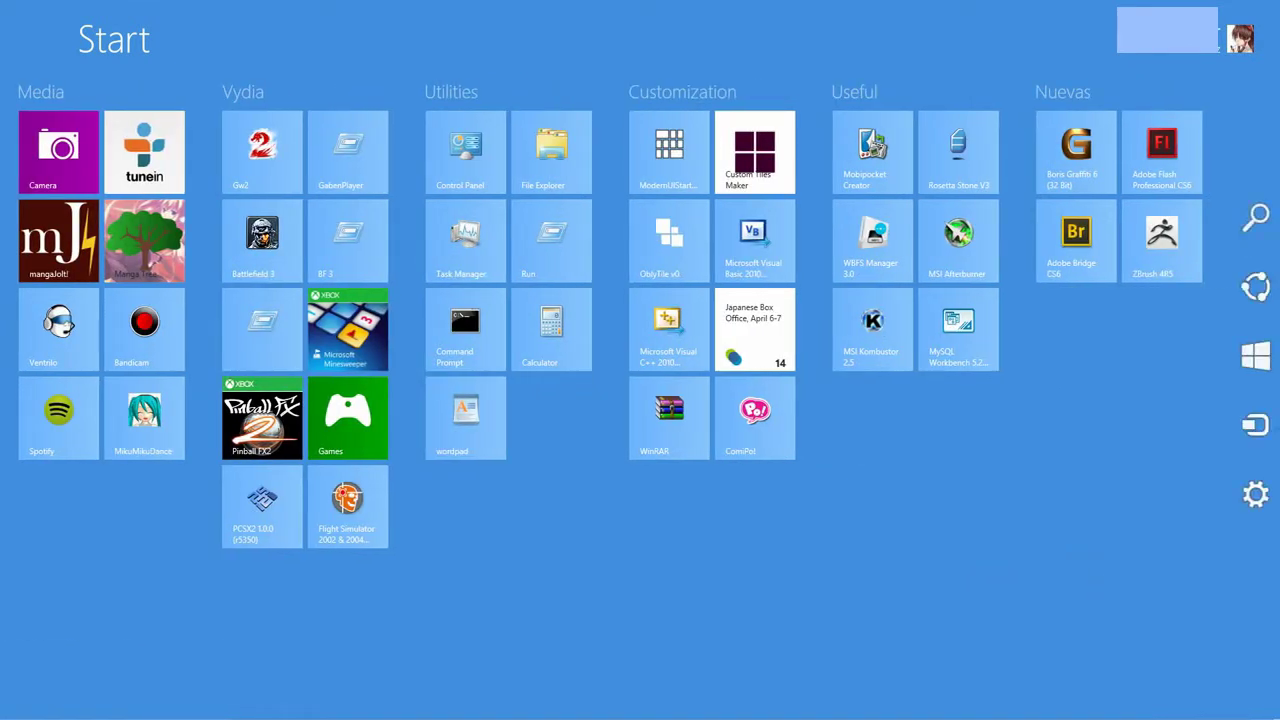
pyautogui.moveTo(1266, 548)
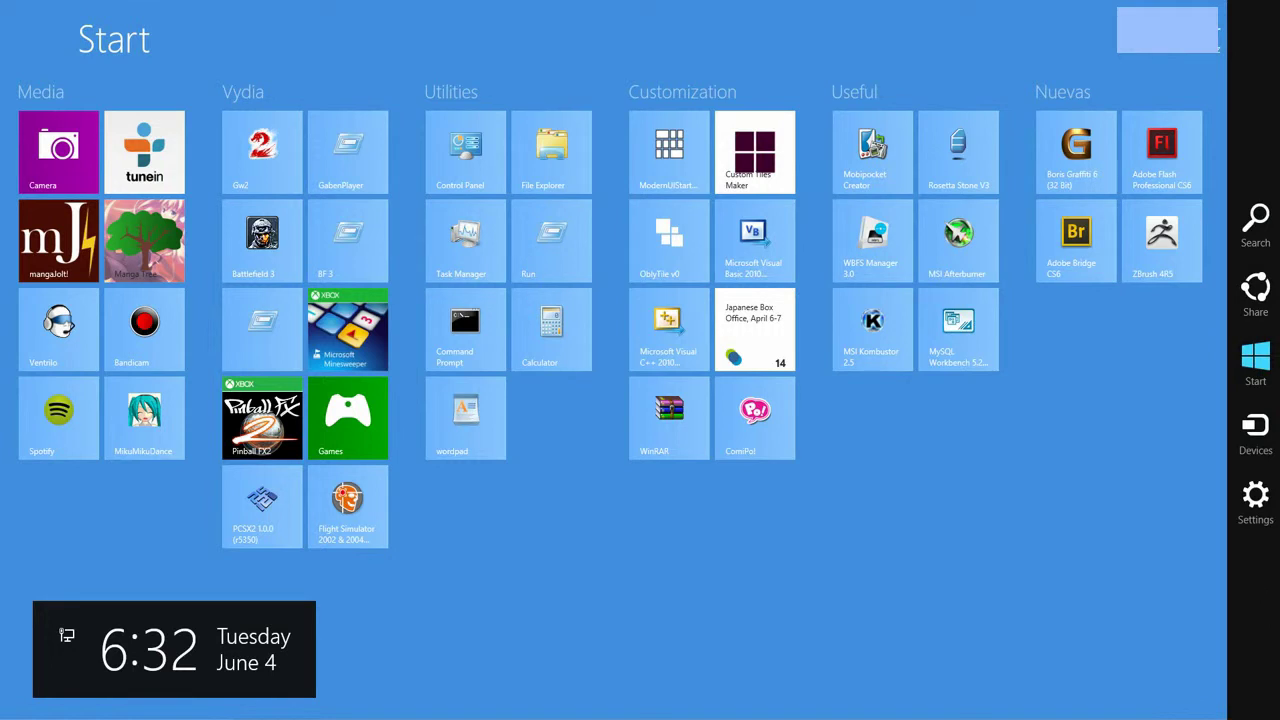
pyautogui.click(1256, 500)
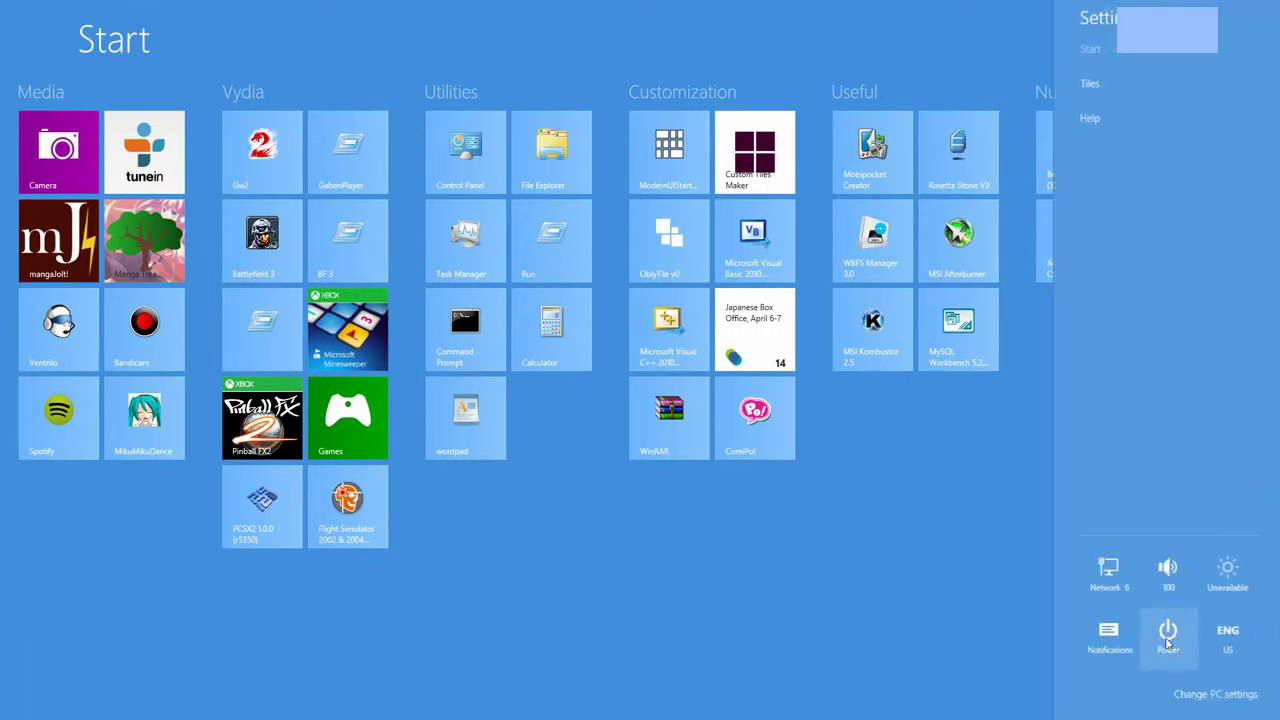
pyautogui.click(927, 565)
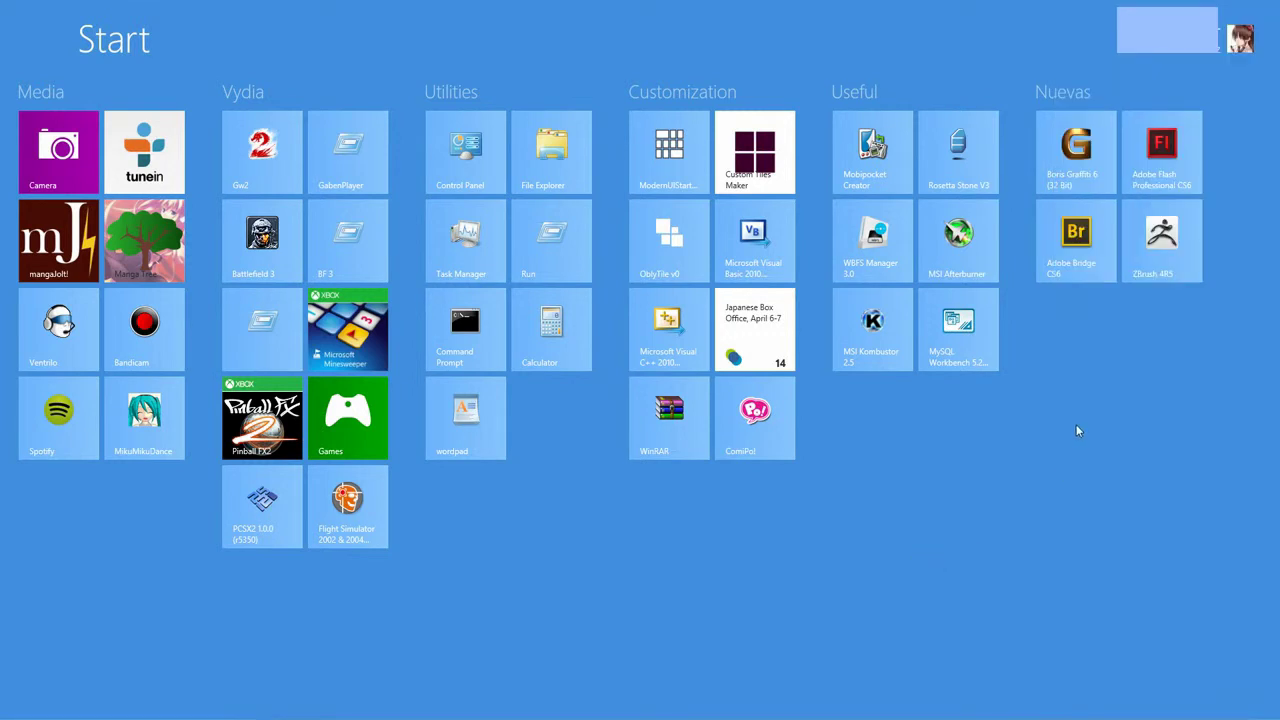
# Check the tile groups from Work and Other through Nuevas and switch to the desktop
pyautogui.scroll(2, 1050, 436)
pyautogui.scroll(-2, 777, 480)
pyautogui.scroll(2, 766, 497)
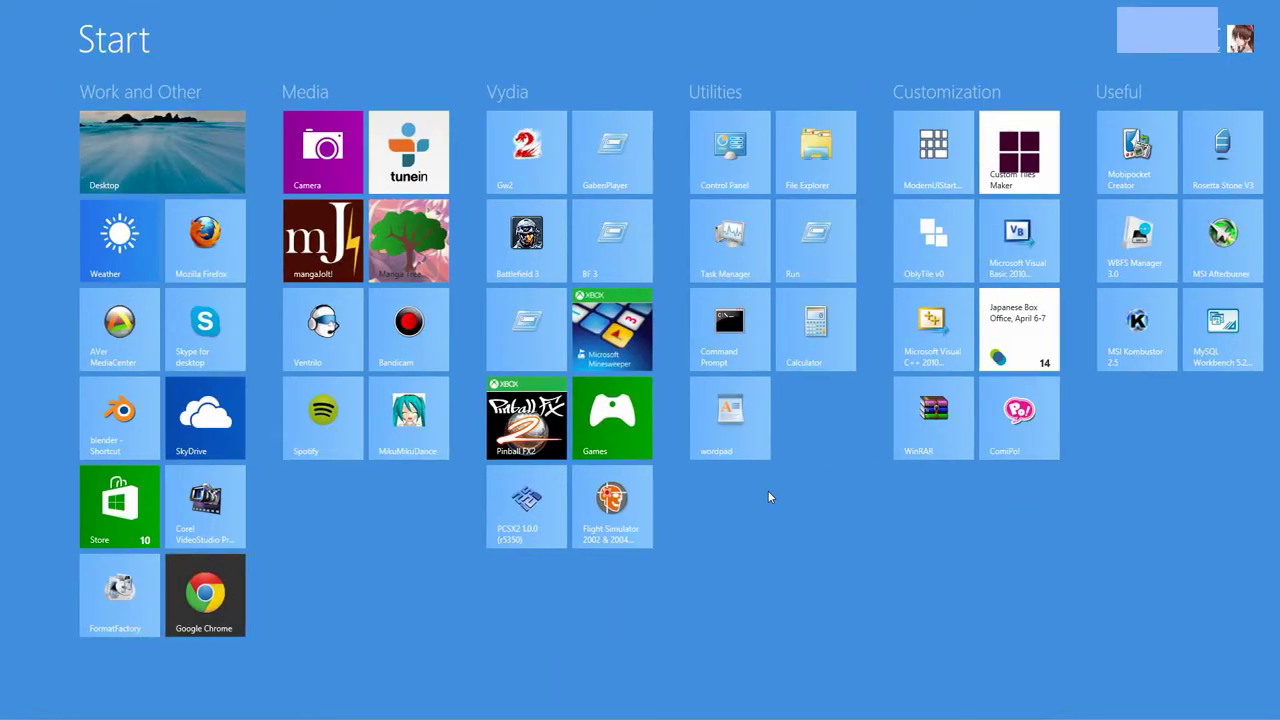
pyautogui.click(243, 173)
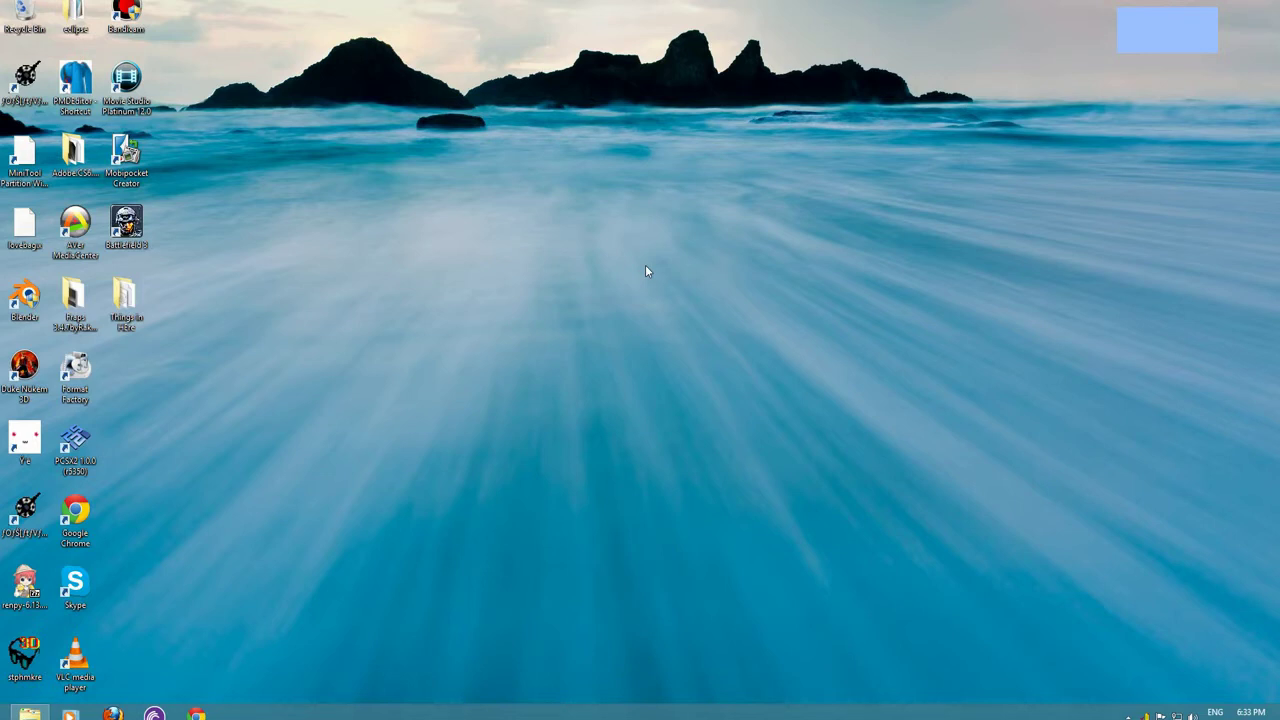
# Search the settings for "device", look over the matching entries and return to the desktop
pyautogui.press('super')
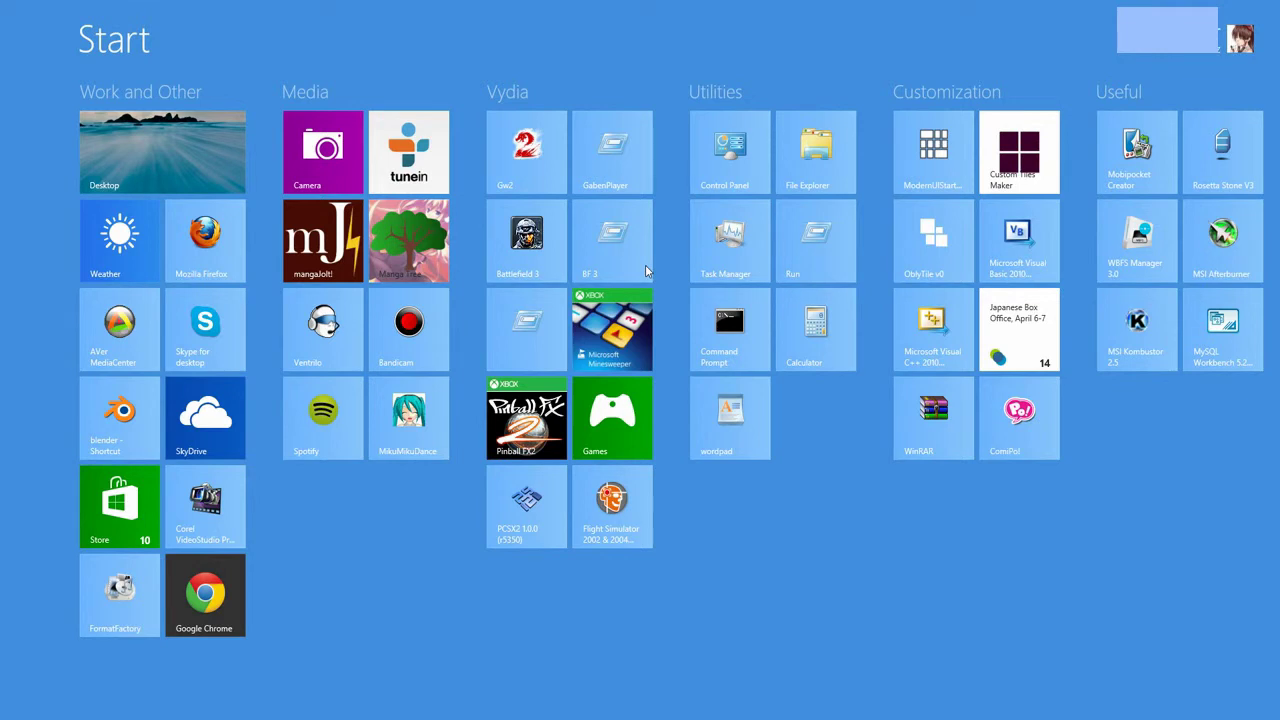
pyautogui.write('device')
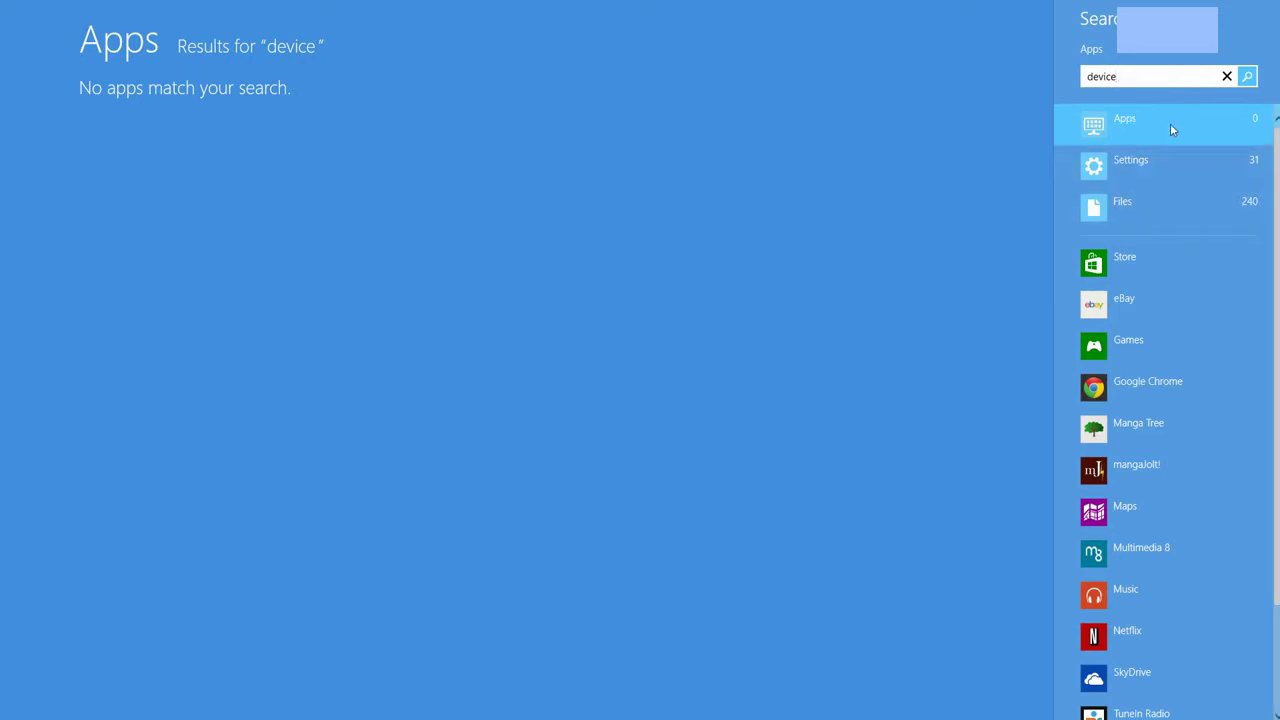
pyautogui.click(1130, 164)
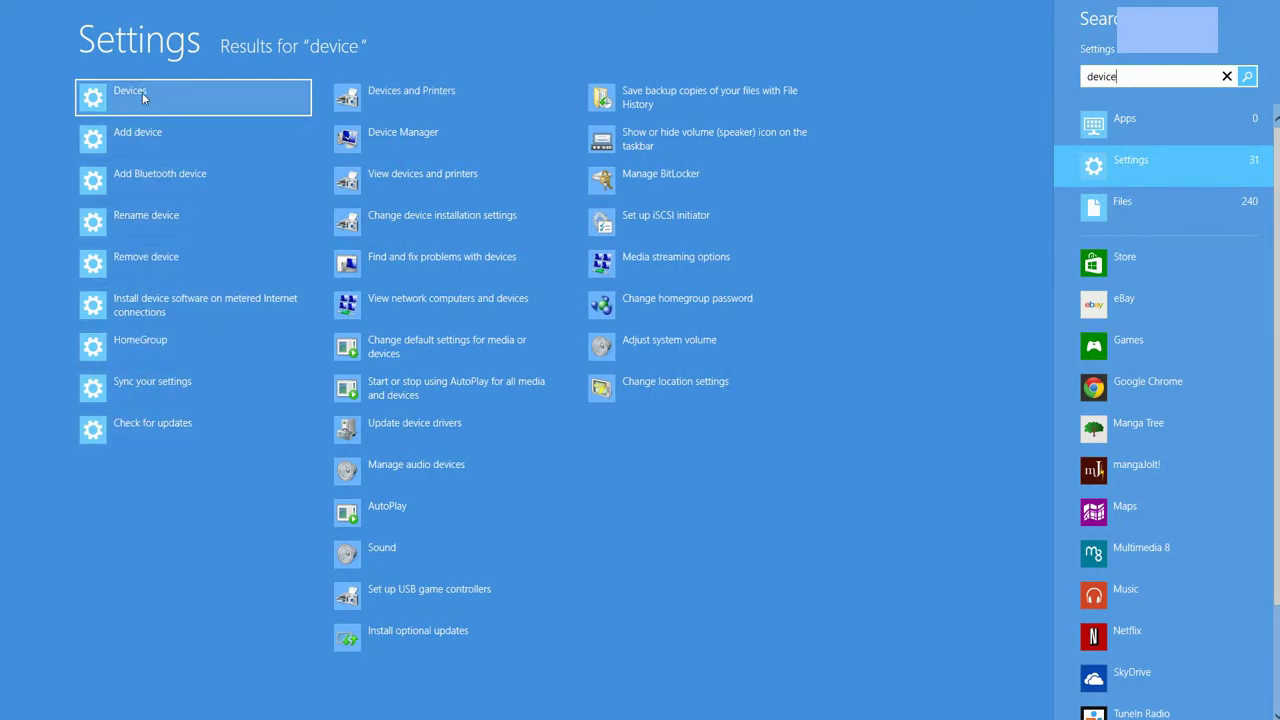
pyautogui.click(399, 143)
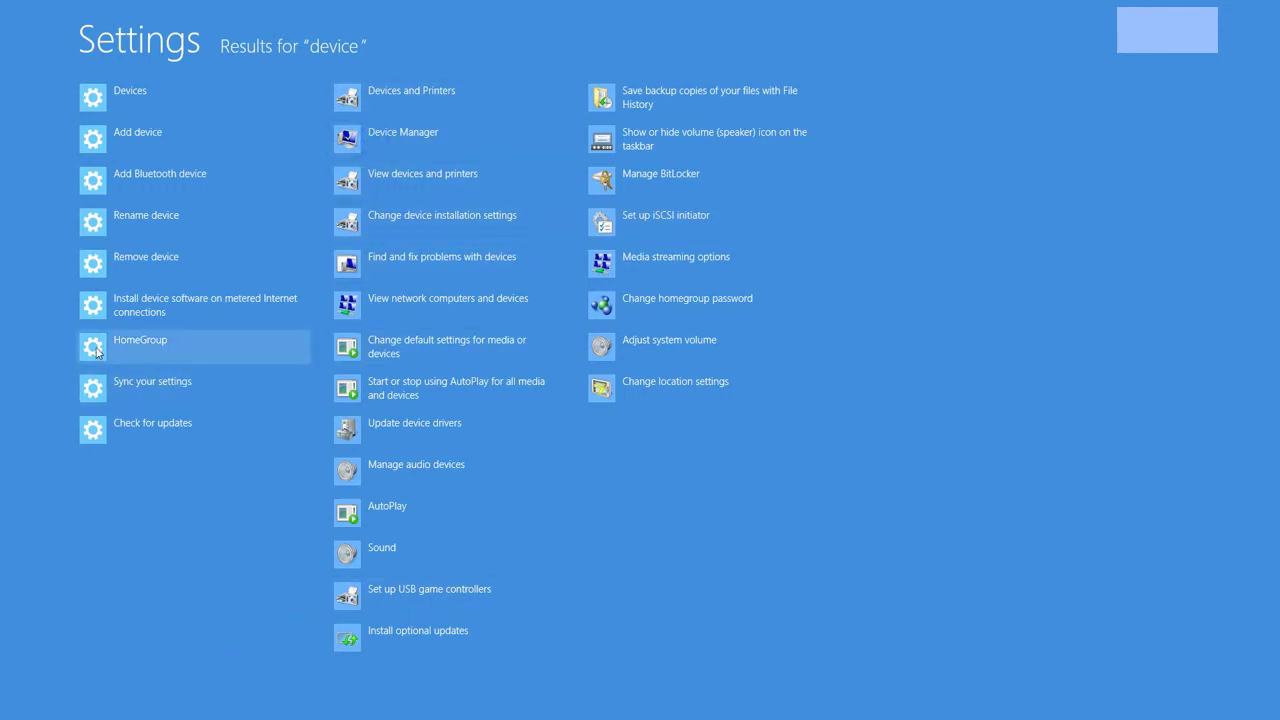
pyautogui.press('super')
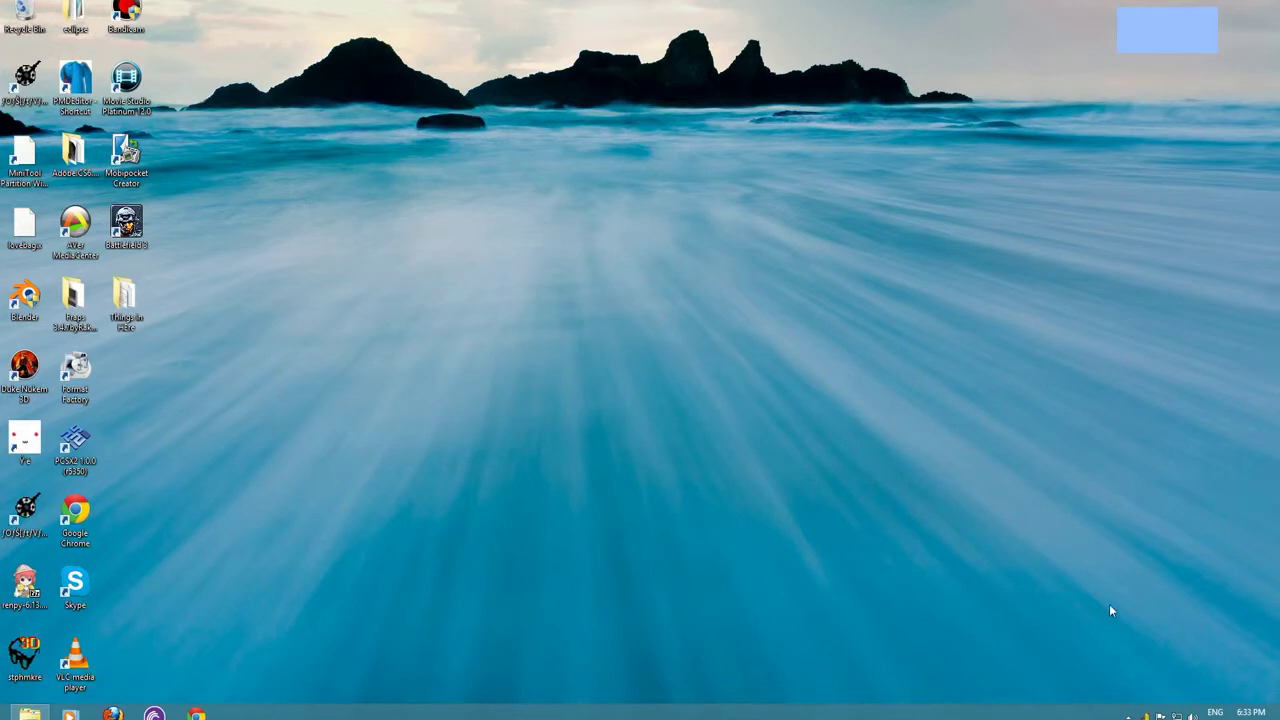
# Reopen the Start screen, examine its tile groups from Work and Other through Nuevas, and go back to the desktop
pyautogui.press('super')
pyautogui.scroll(-2, 798, 492)
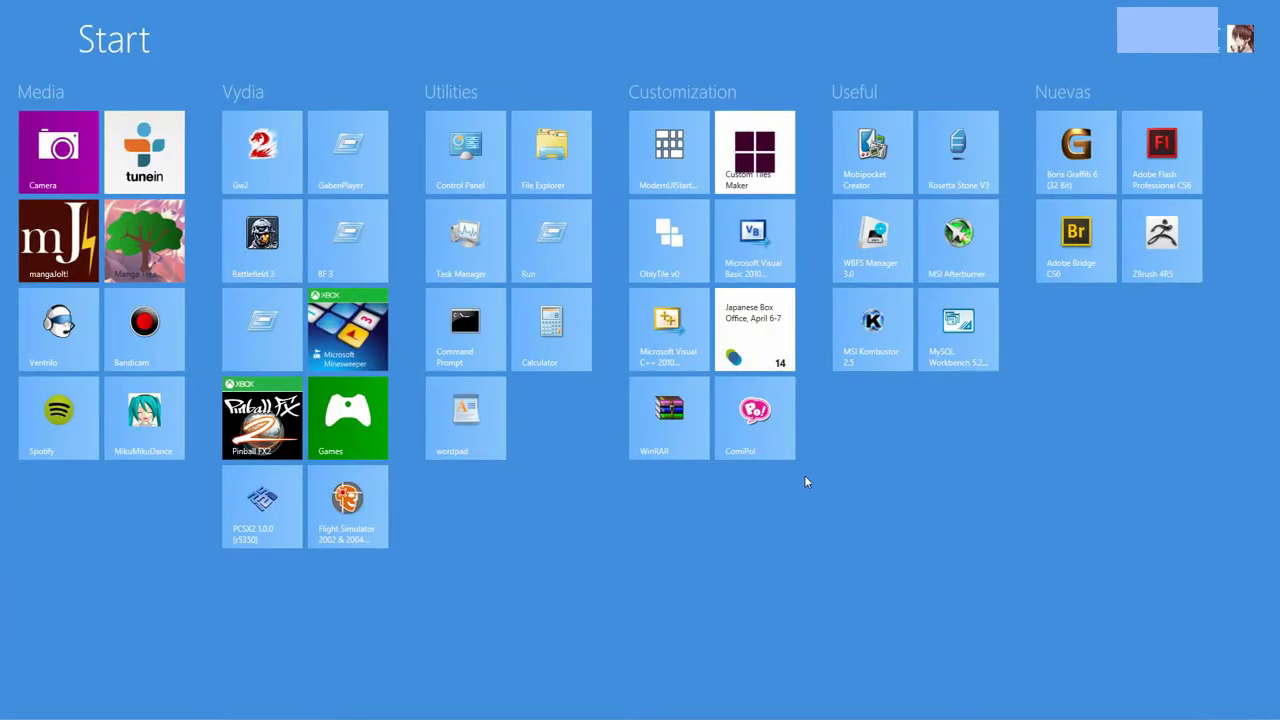
pyautogui.scroll(2, 815, 474)
pyautogui.scroll(-2, 821, 477)
pyautogui.scroll(2, 821, 477)
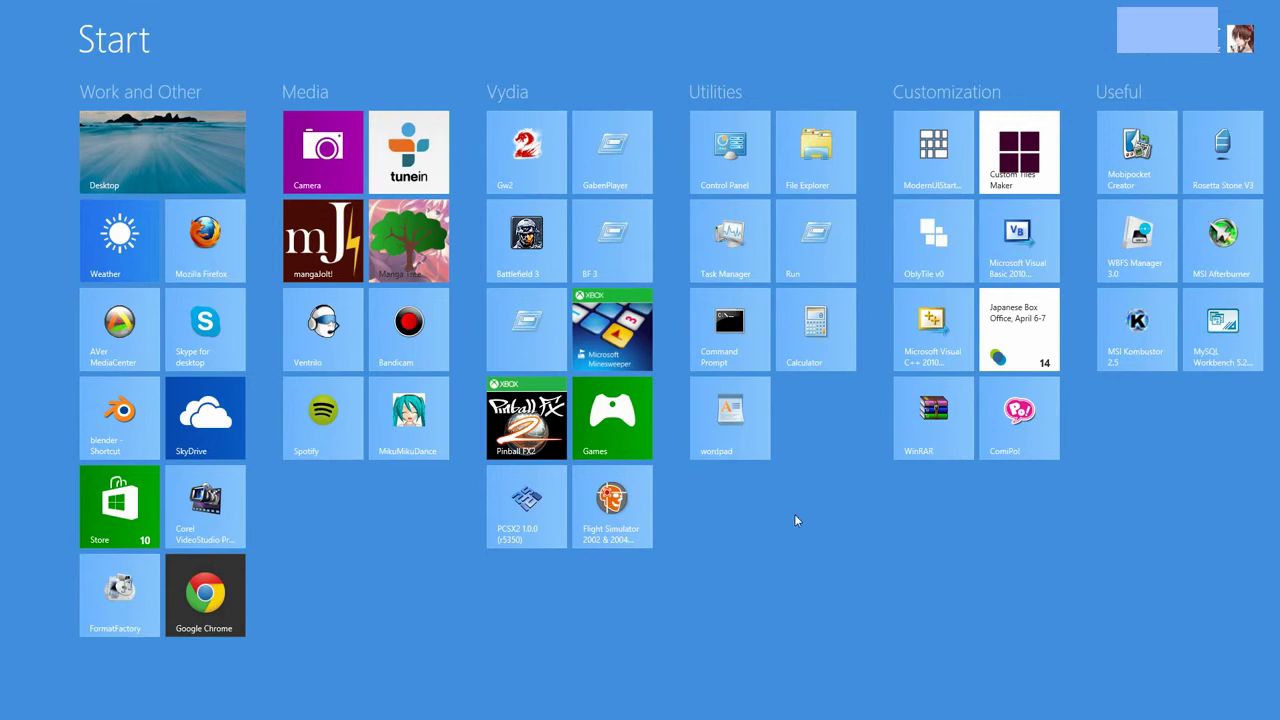
pyautogui.scroll(-2, 795, 516)
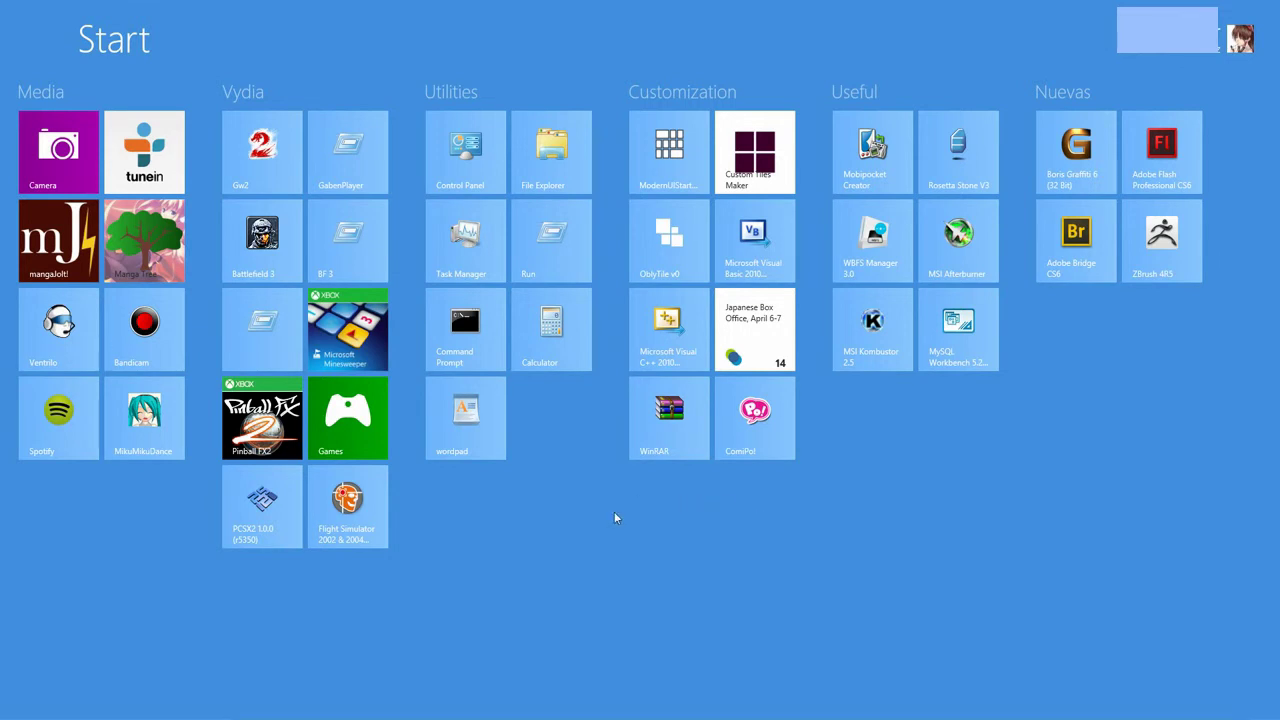
pyautogui.scroll(2, 614, 517)
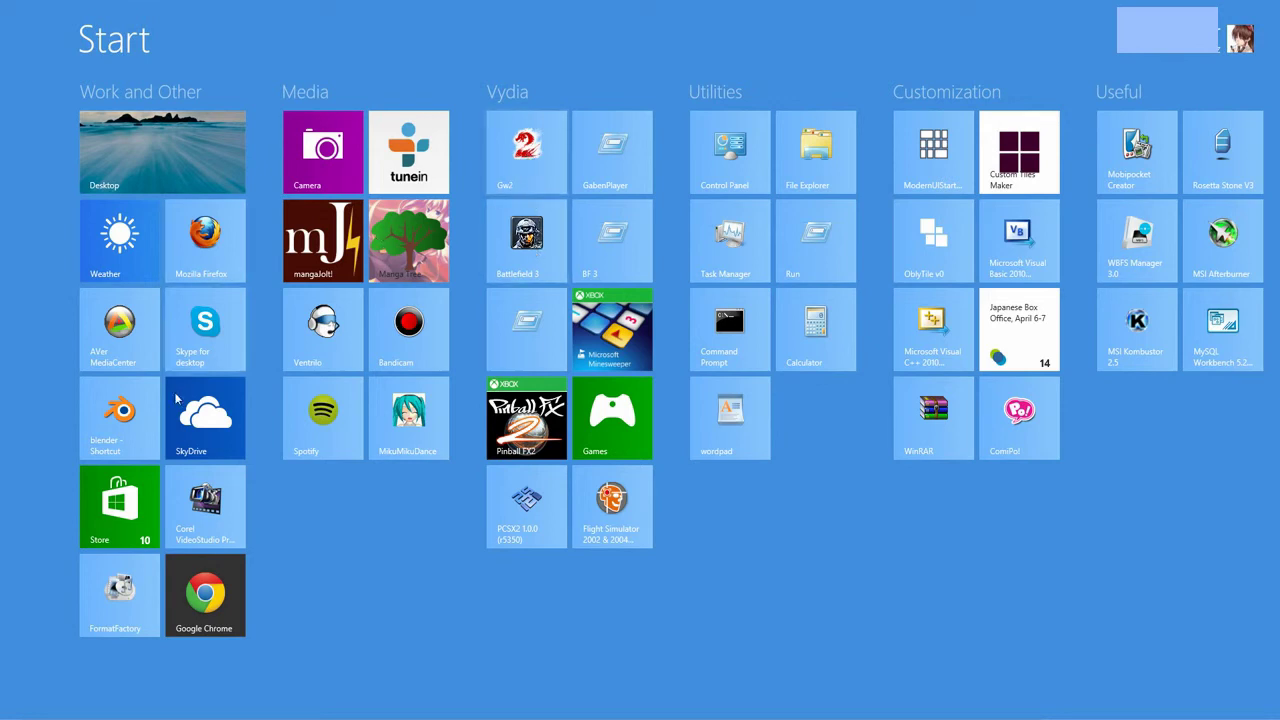
pyautogui.scroll(-2, 673, 463)
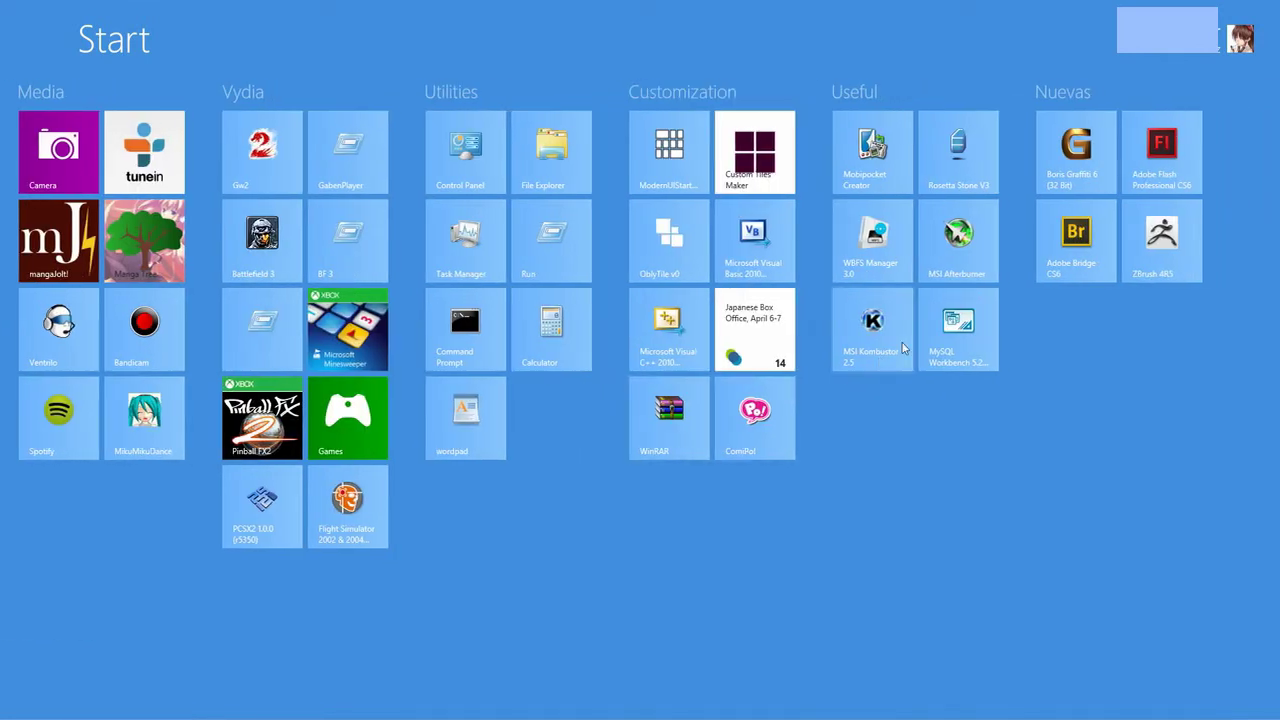
pyautogui.scroll(2, 903, 347)
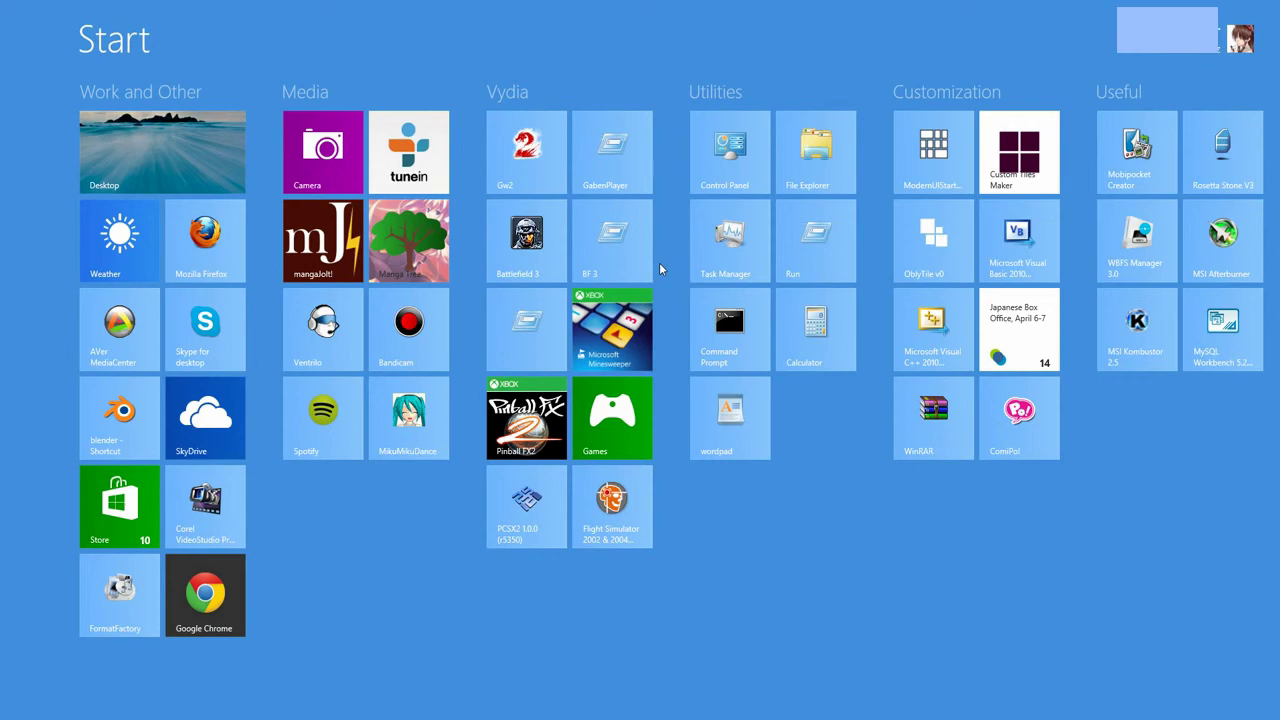
pyautogui.scroll(-2, 660, 268)
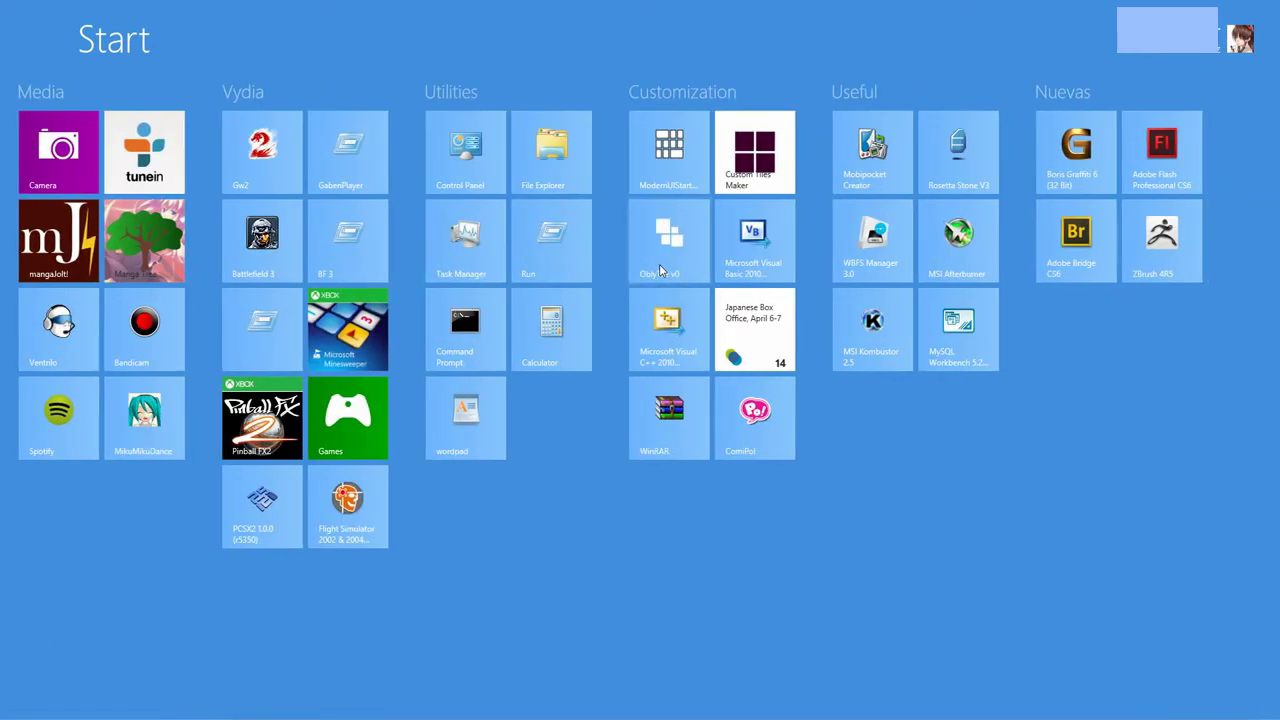
pyautogui.scroll(2, 660, 270)
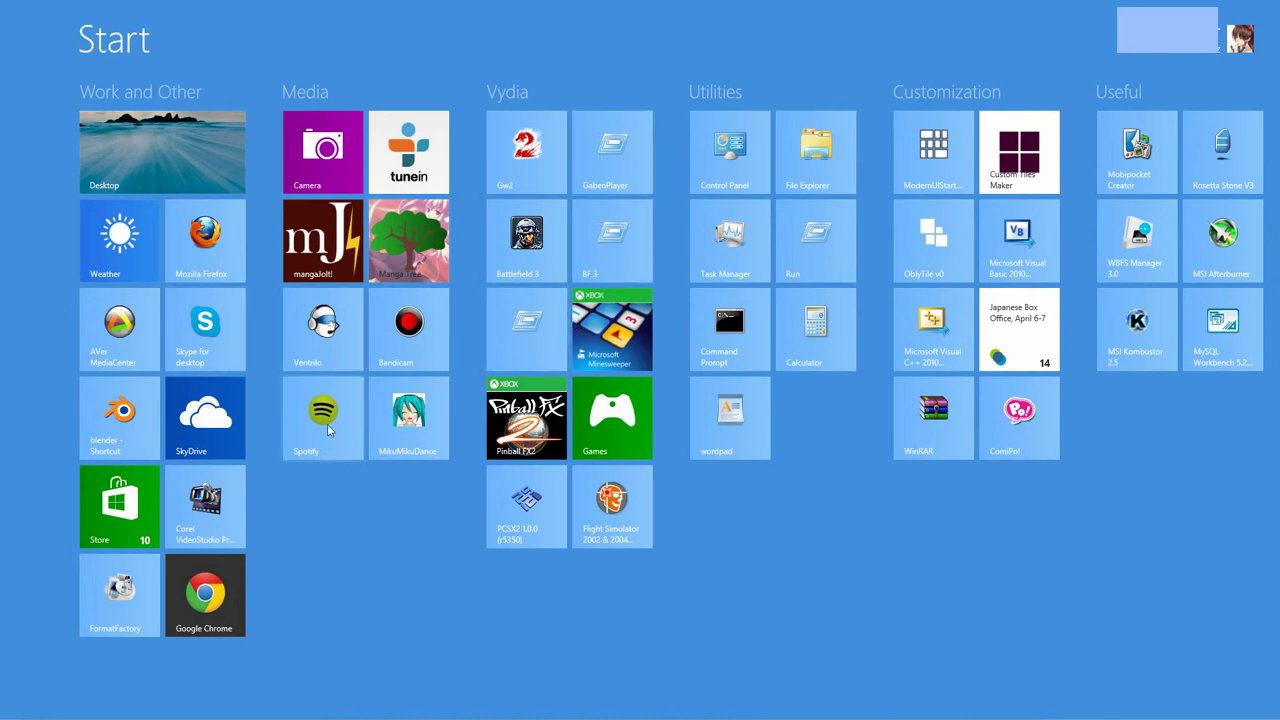
pyautogui.scroll(-2, 563, 303)
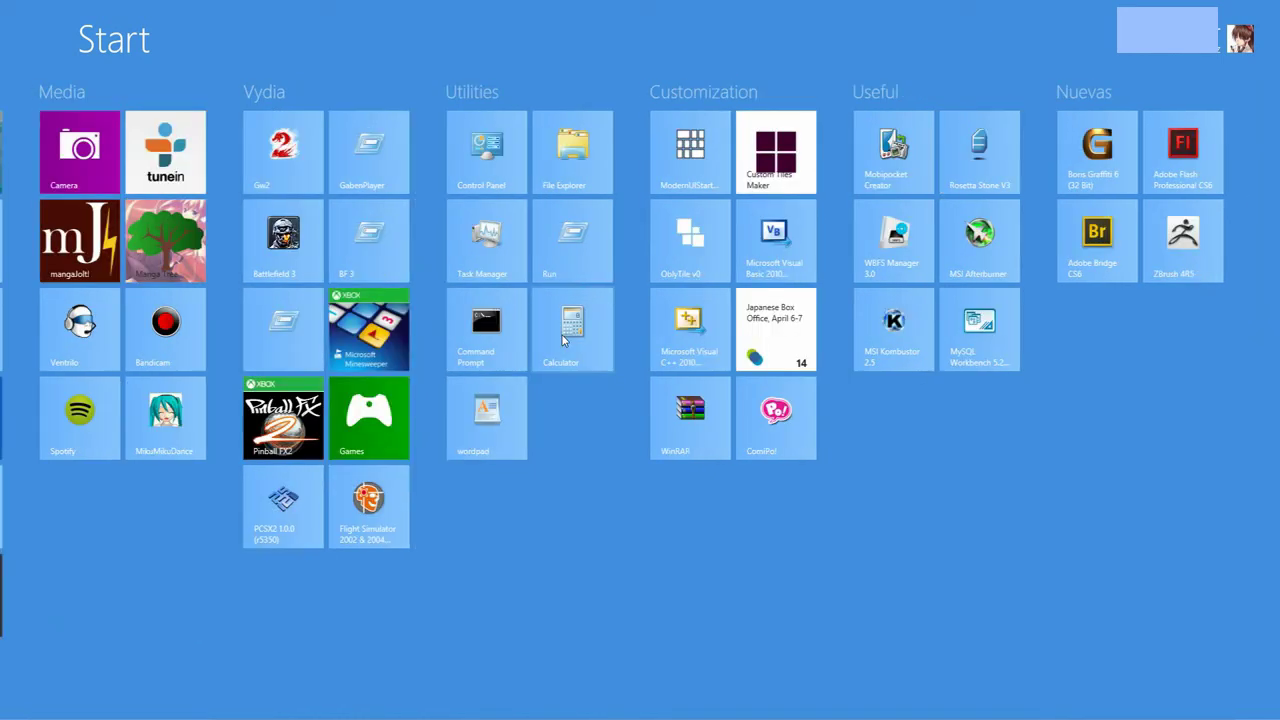
pyautogui.scroll(2, 557, 396)
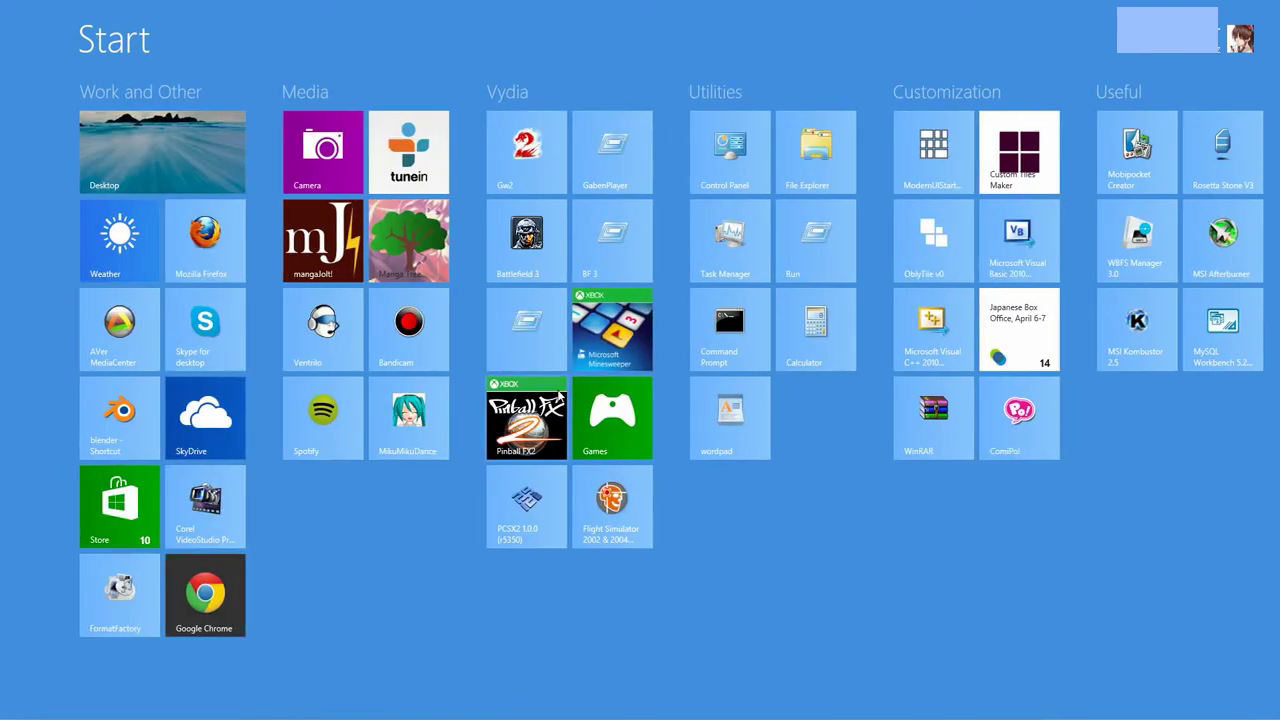
pyautogui.click(177, 170)
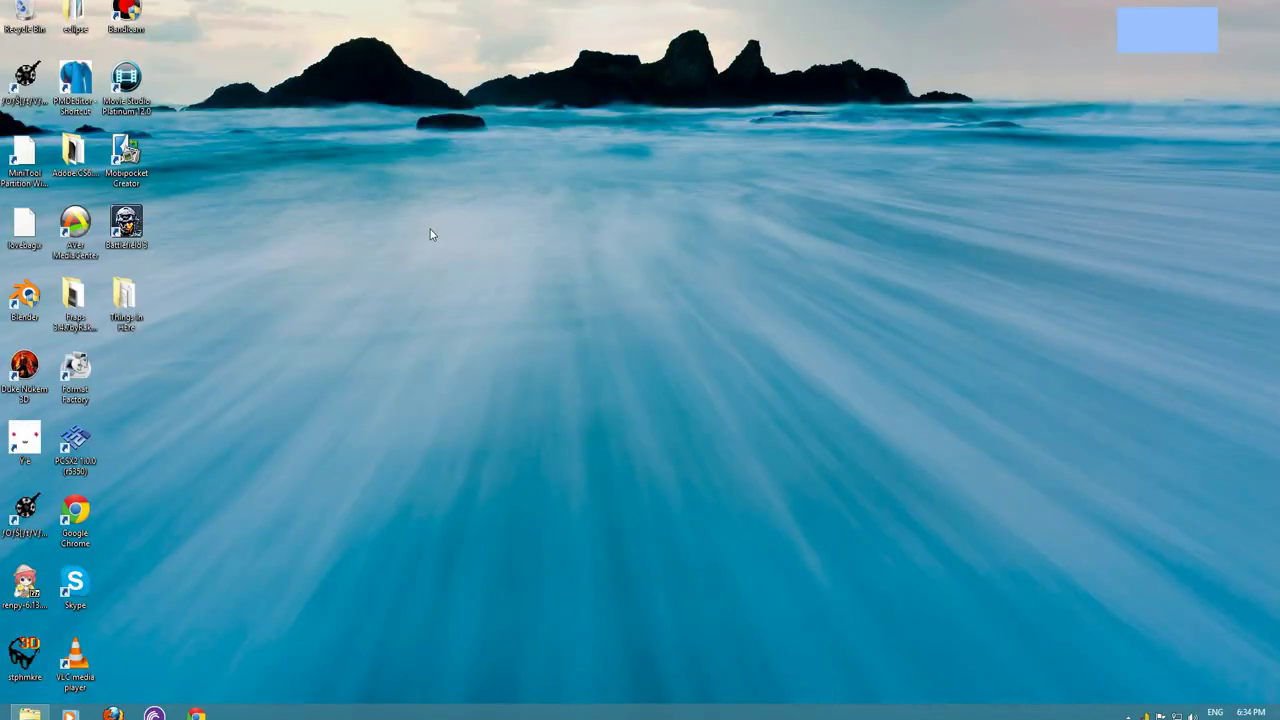